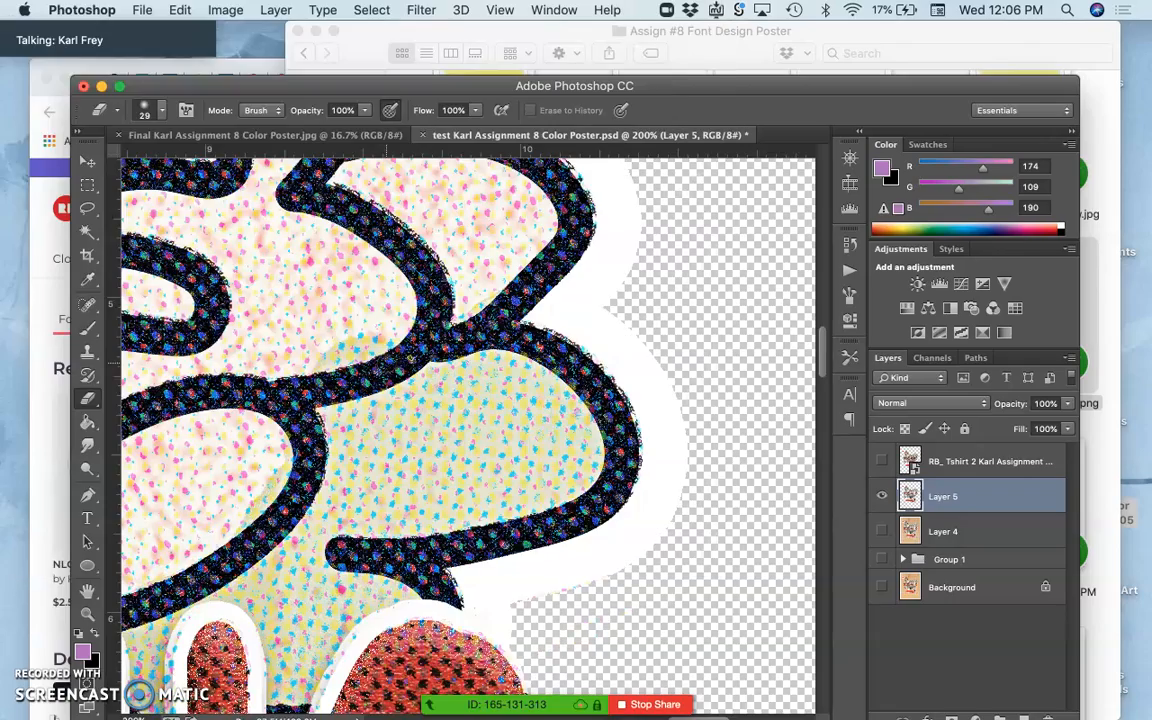
- Inspect the erased edges around the chicken and lettering on Layer 5, comparing them with Layer 4's visibility on and off
scroll(566, 413, down, 3)
scroll(566, 413, down, 5)
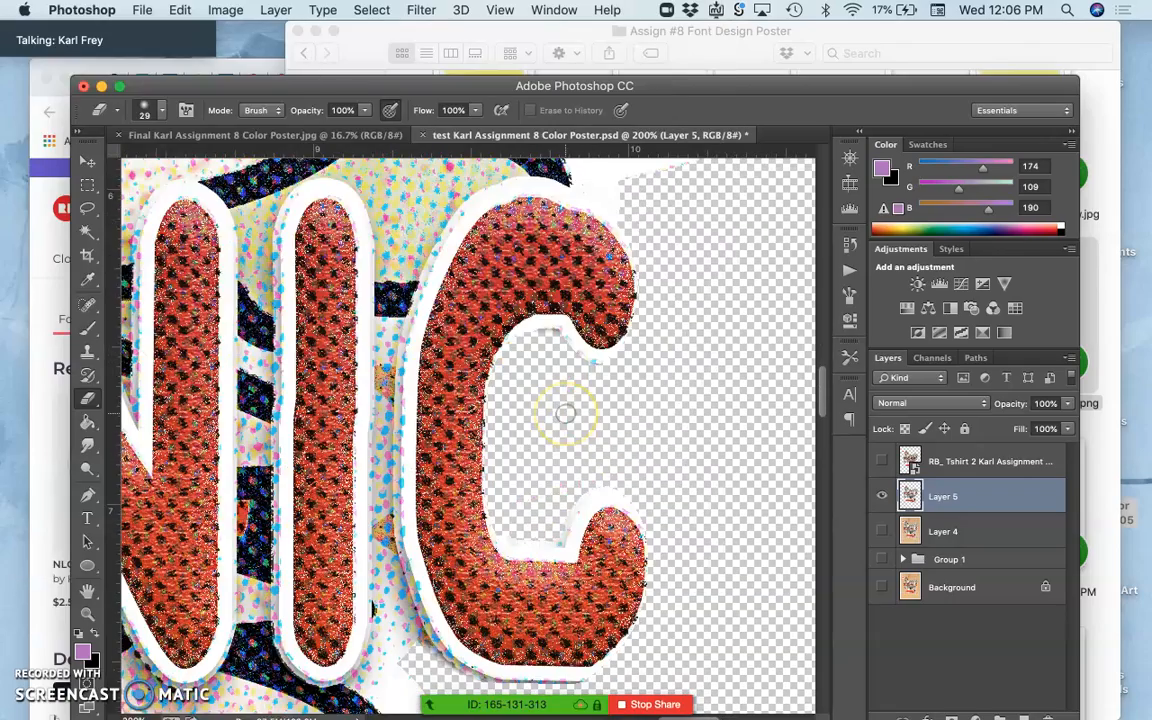
scroll(491, 463, down, 10)
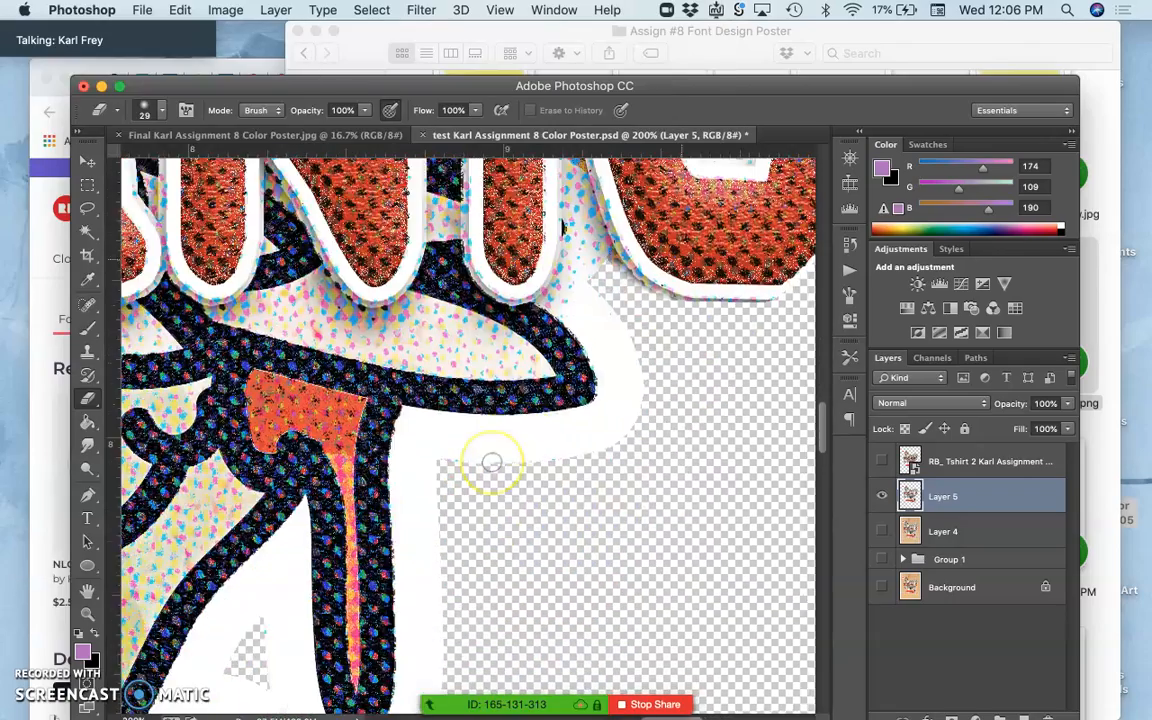
scroll(497, 472, down, 6)
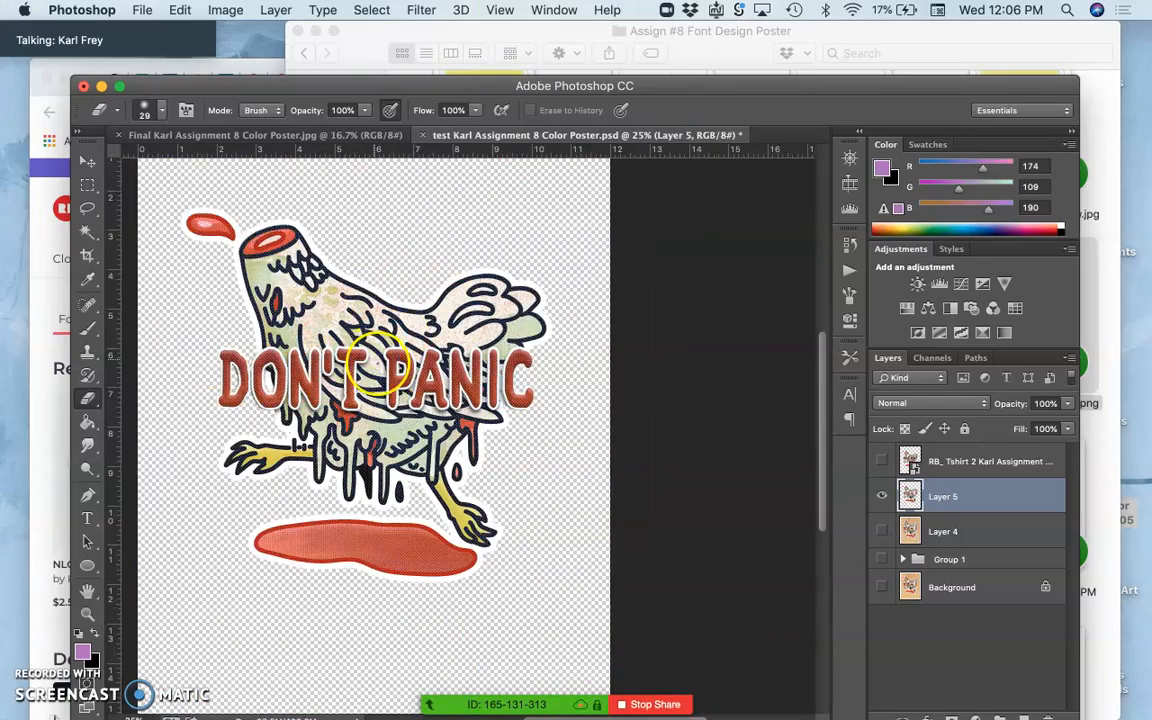
click(882, 532)
click(882, 532)
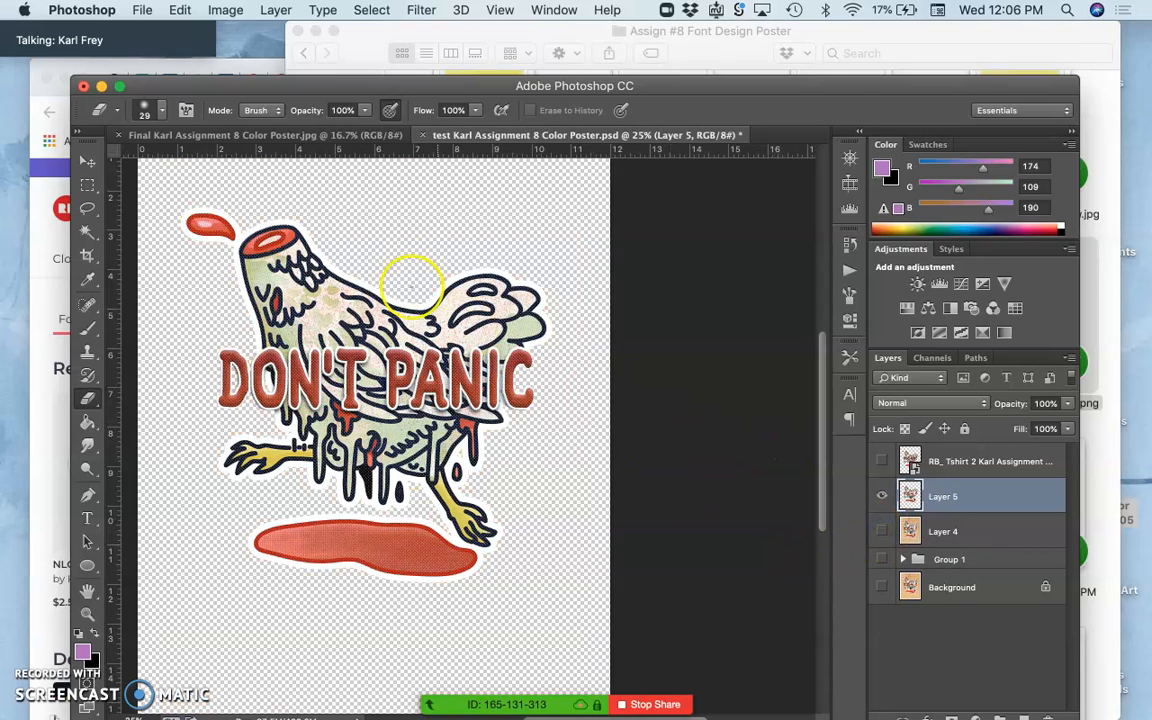
- Crop the canvas to a roughly square area, about 10 by 10 ruler units, around the chicken, lettering and puddle
key(super+minus)
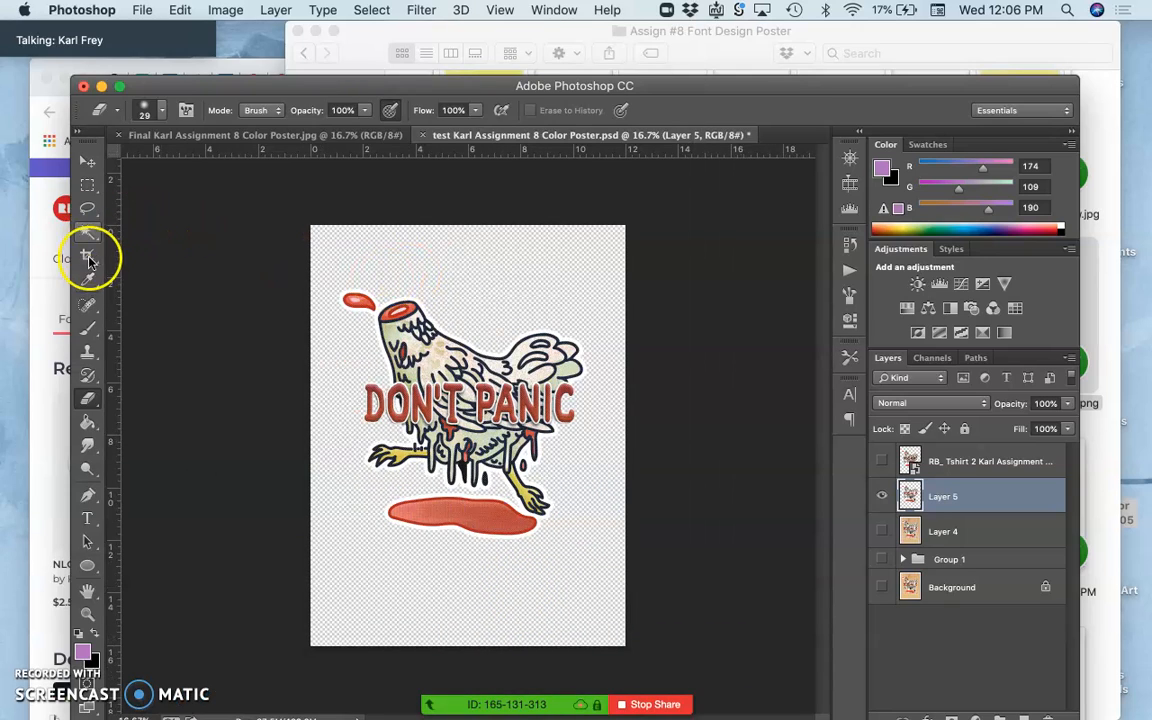
click(88, 258)
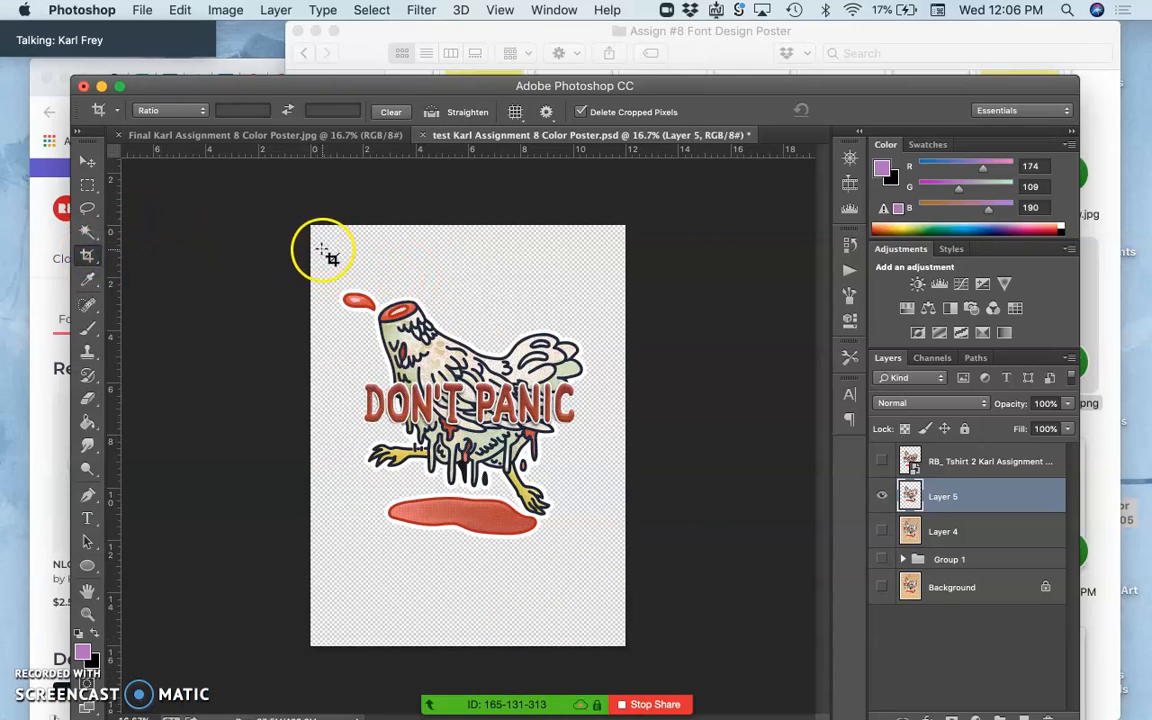
drag(329, 273, 604, 571)
key(Down)
key(Down)
key(Down)
key(Down)
key(Down)
key(Down)
key(Down)
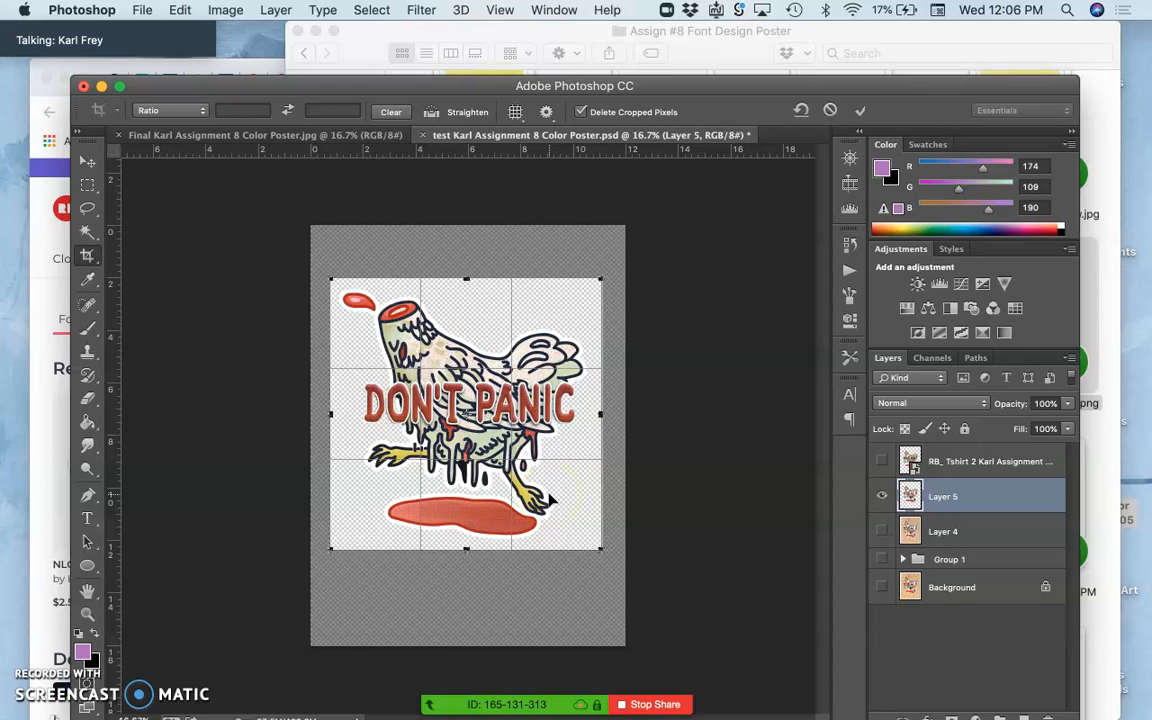
key(Return)
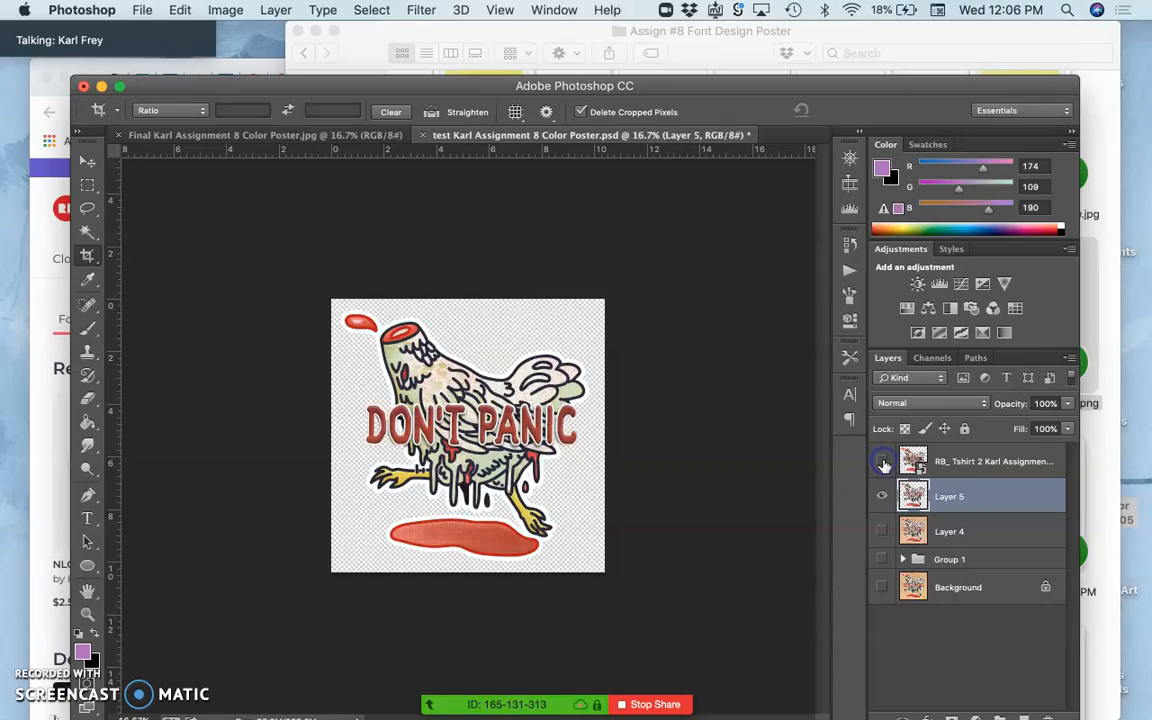
- Compare the RB_ Tshirt 2 layer with Layer 5 at 100% around the DON'T PANIC lettering by toggling its visibility
key(super+equal)
key(super+equal)
key(super+equal)
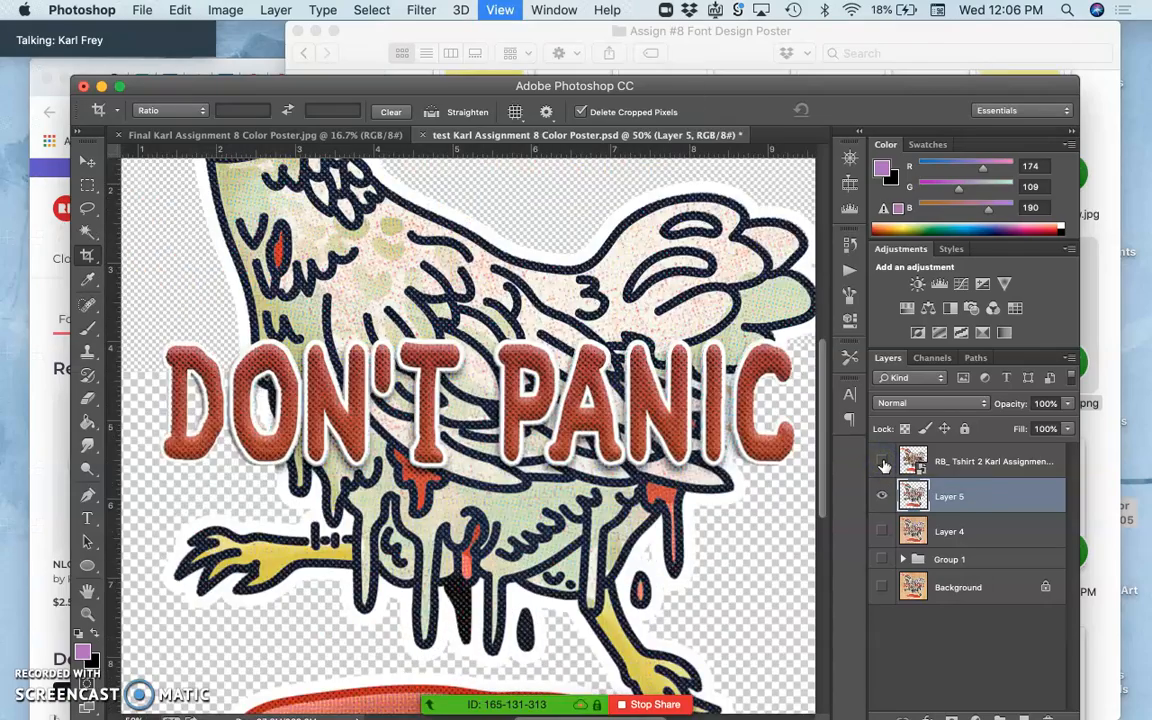
key(super+equal)
key(super+equal)
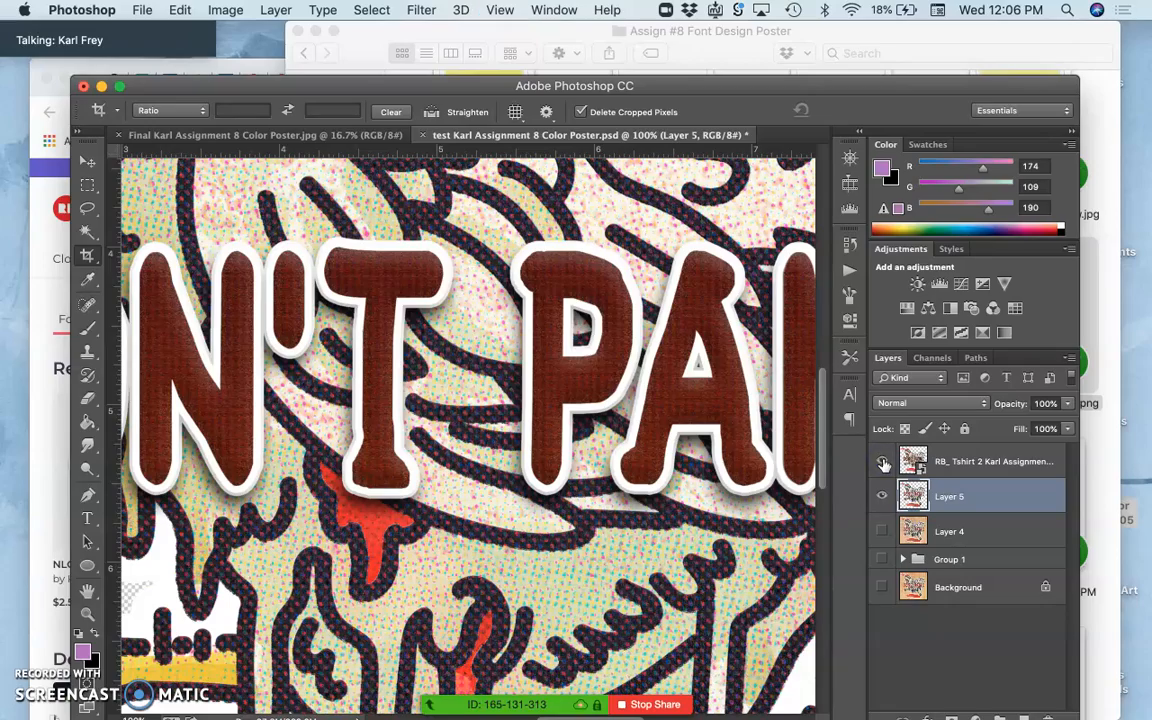
click(883, 462)
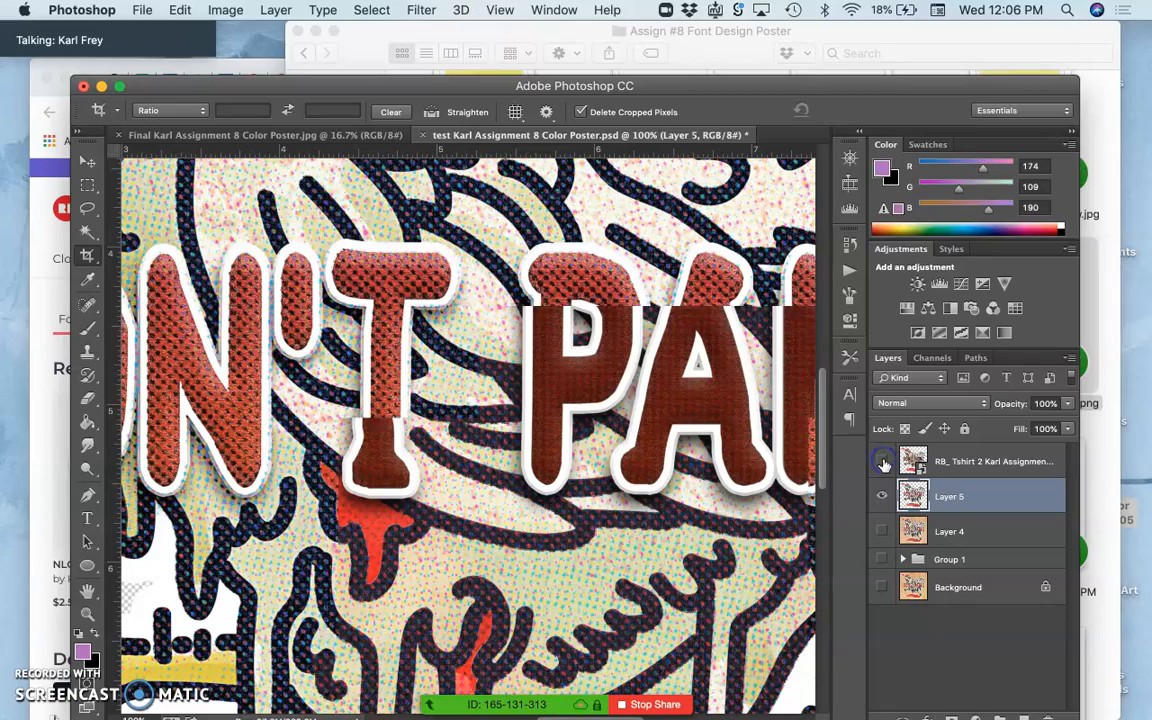
click(883, 462)
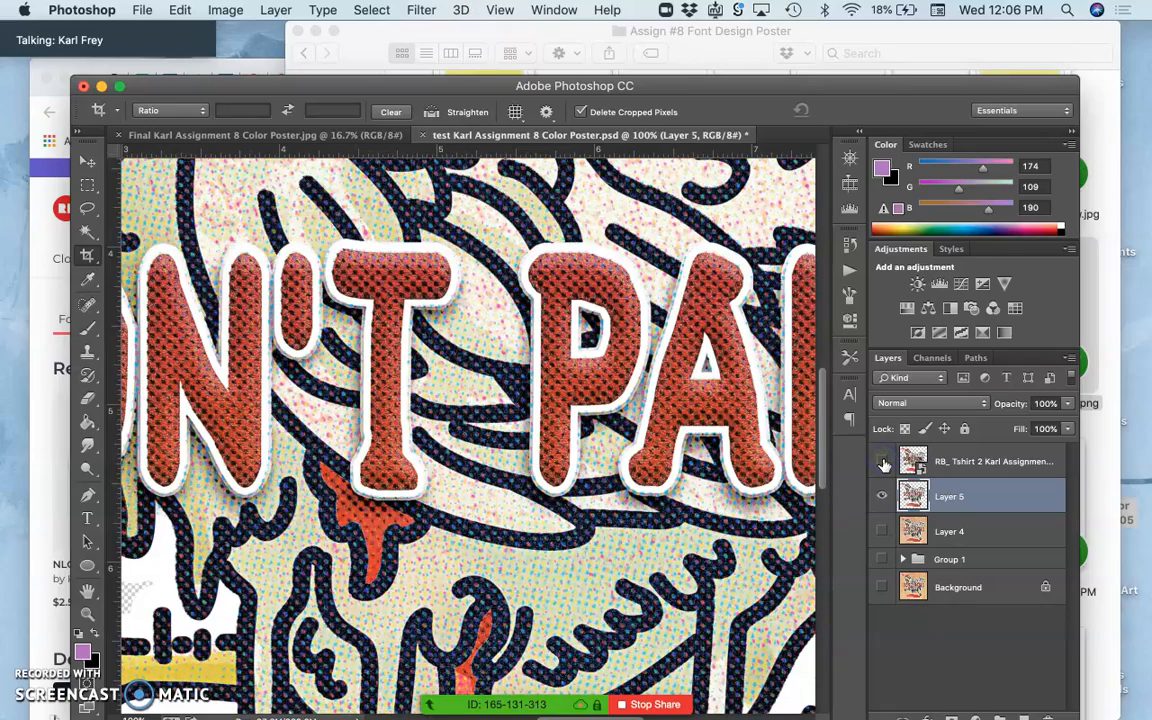
click(883, 462)
click(883, 462)
- Delete the RB_ Tshirt 2 layer, Layer 4, Group 1 and the Background, keeping only Layer 5
click(945, 462)
key(Delete)
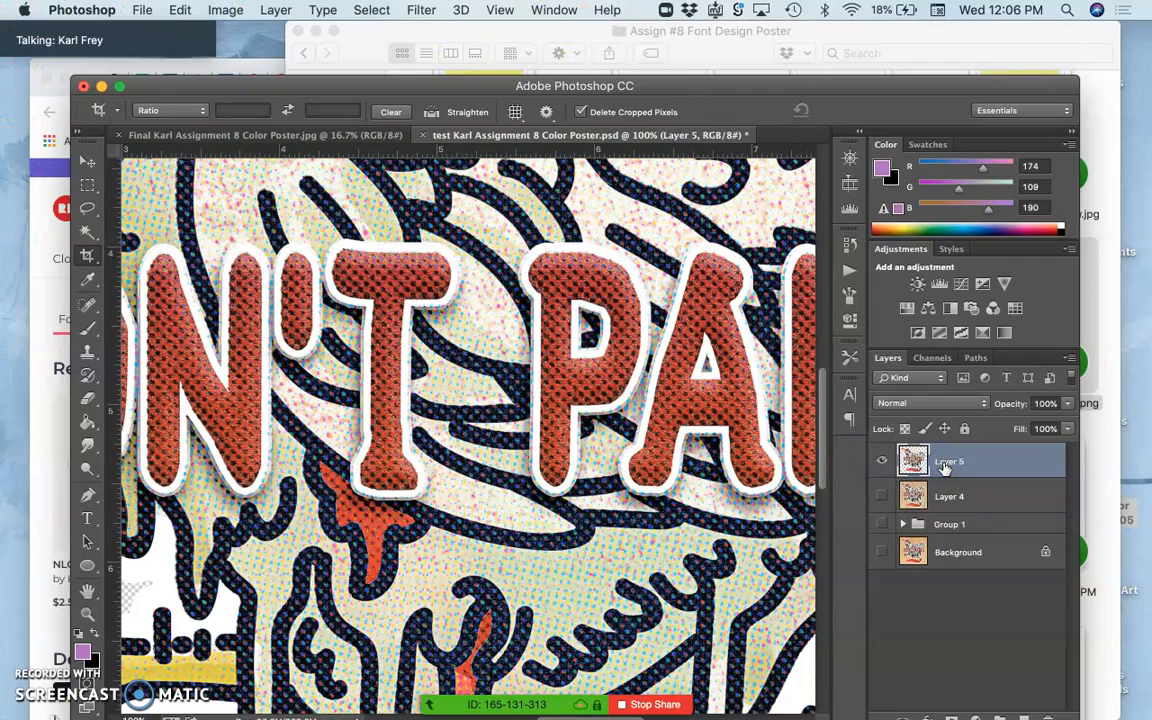
click(948, 497)
key(Delete)
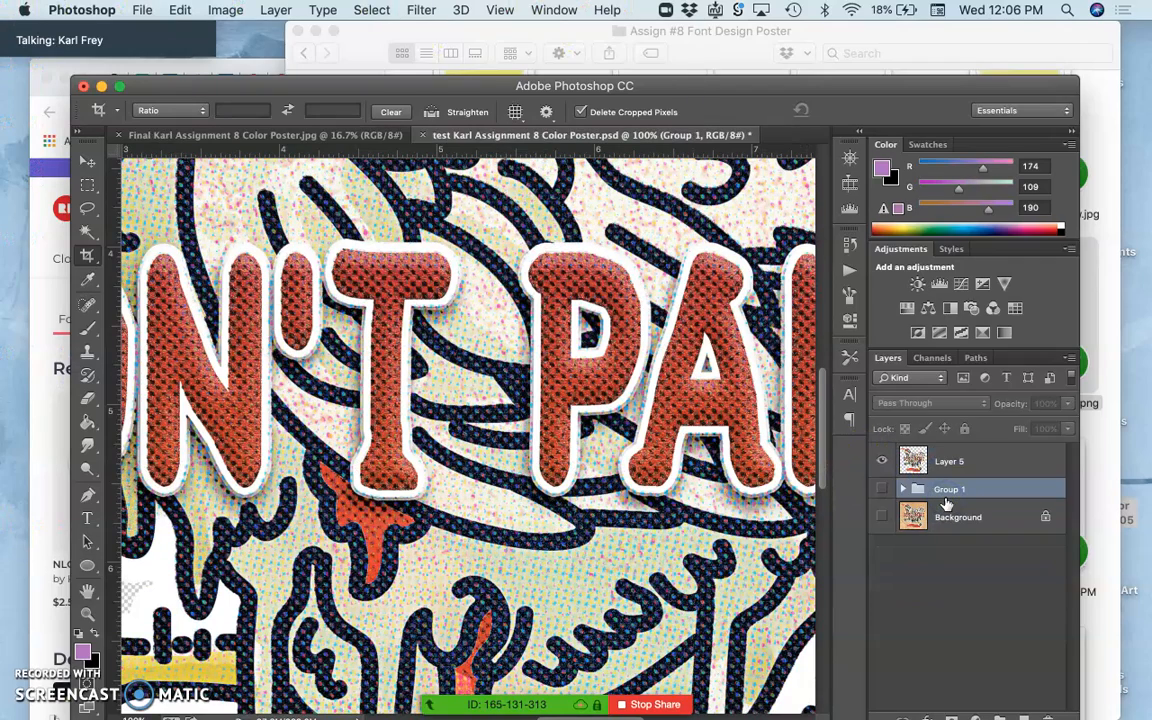
click(955, 486)
key(Delete)
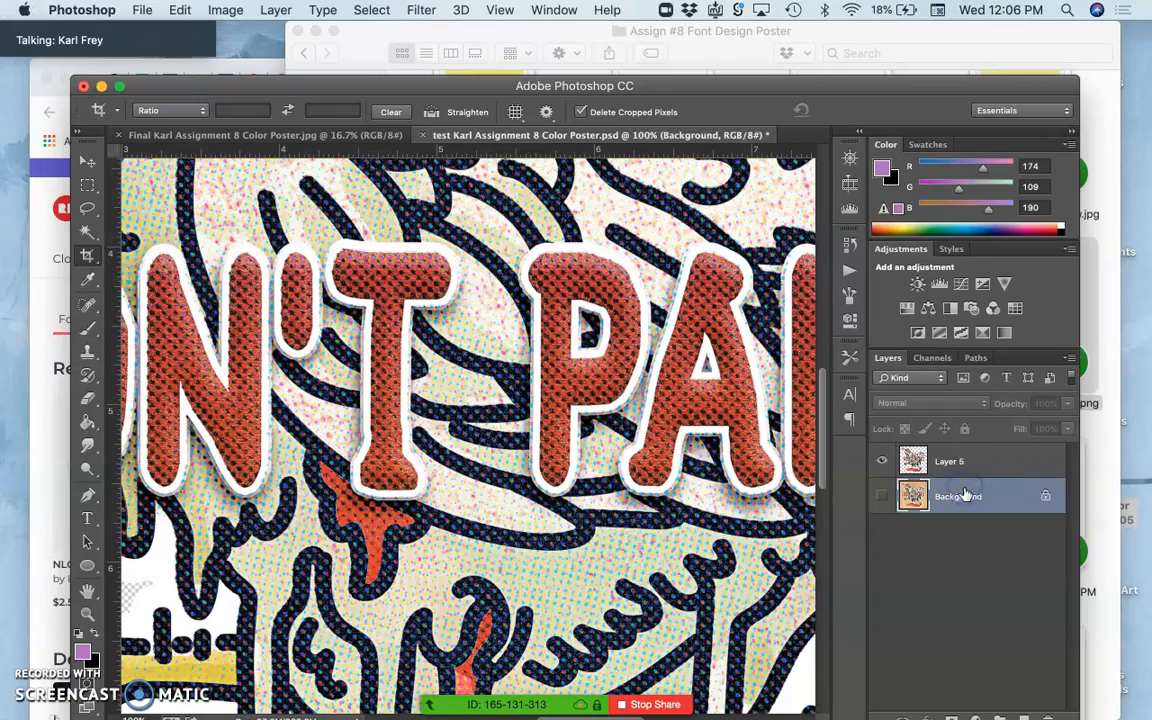
key(Delete)
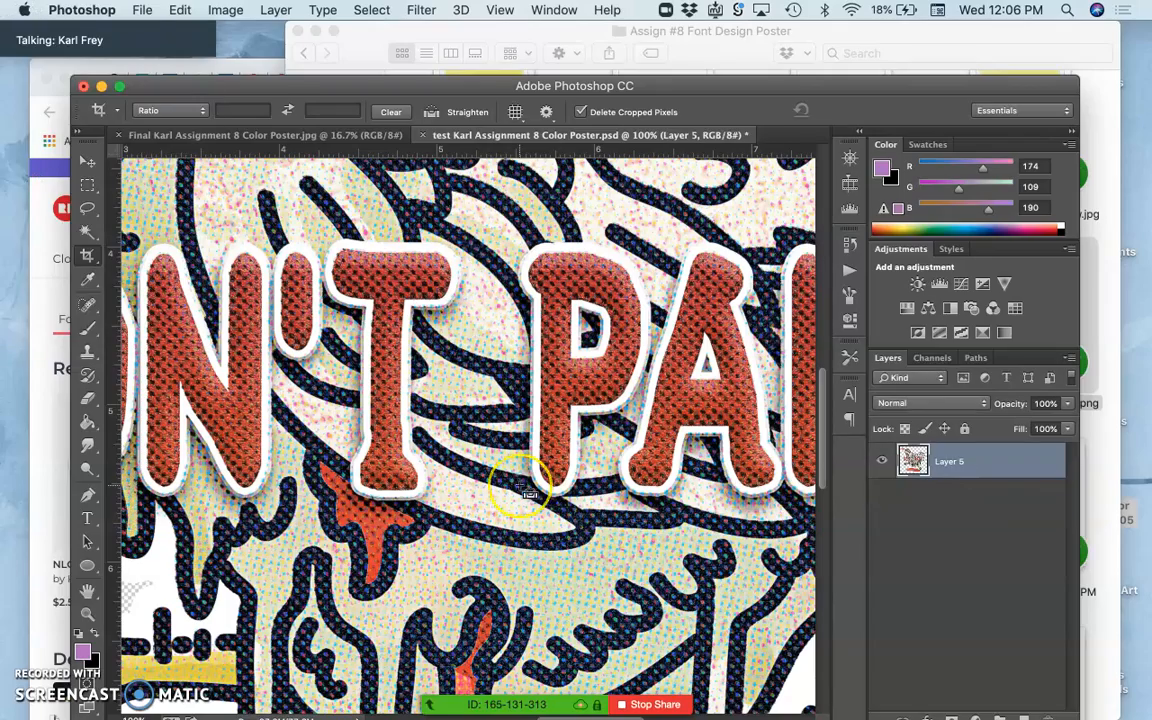
- Begin saving the document under a new name, replacing the "test" prefix of the file name with "Final Spot"
key(super+minus)
key(super+minus)
key(super+minus)
key(super+minus)
key(super+minus)
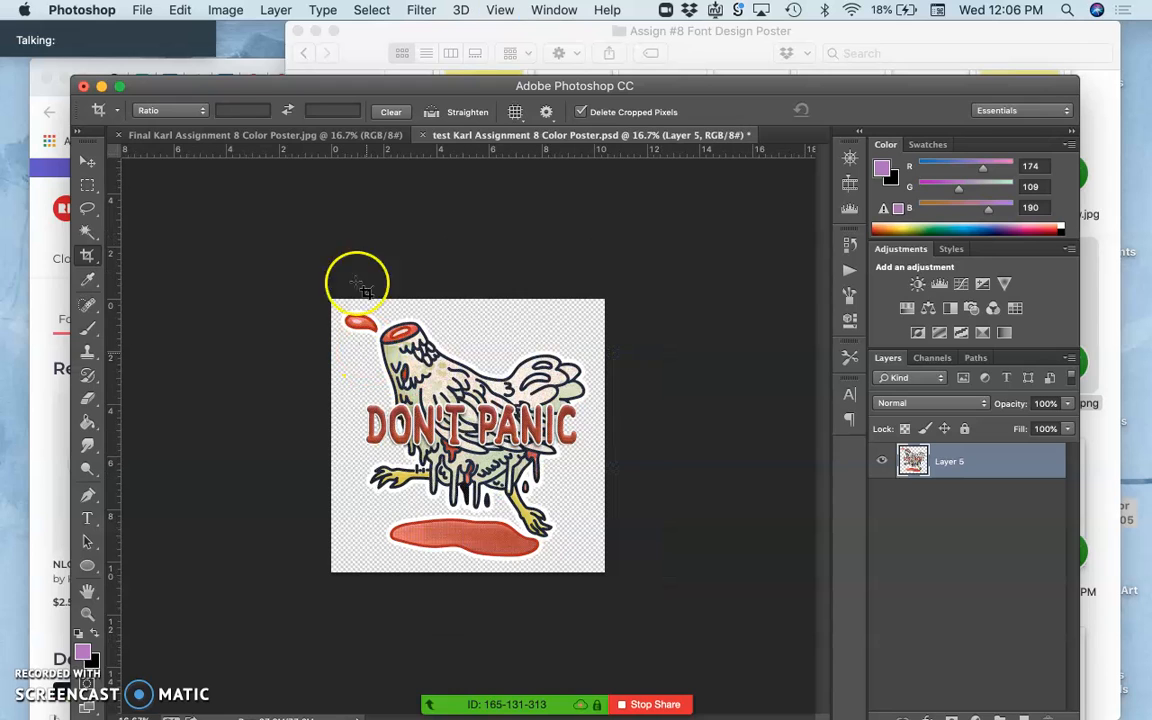
click(145, 10)
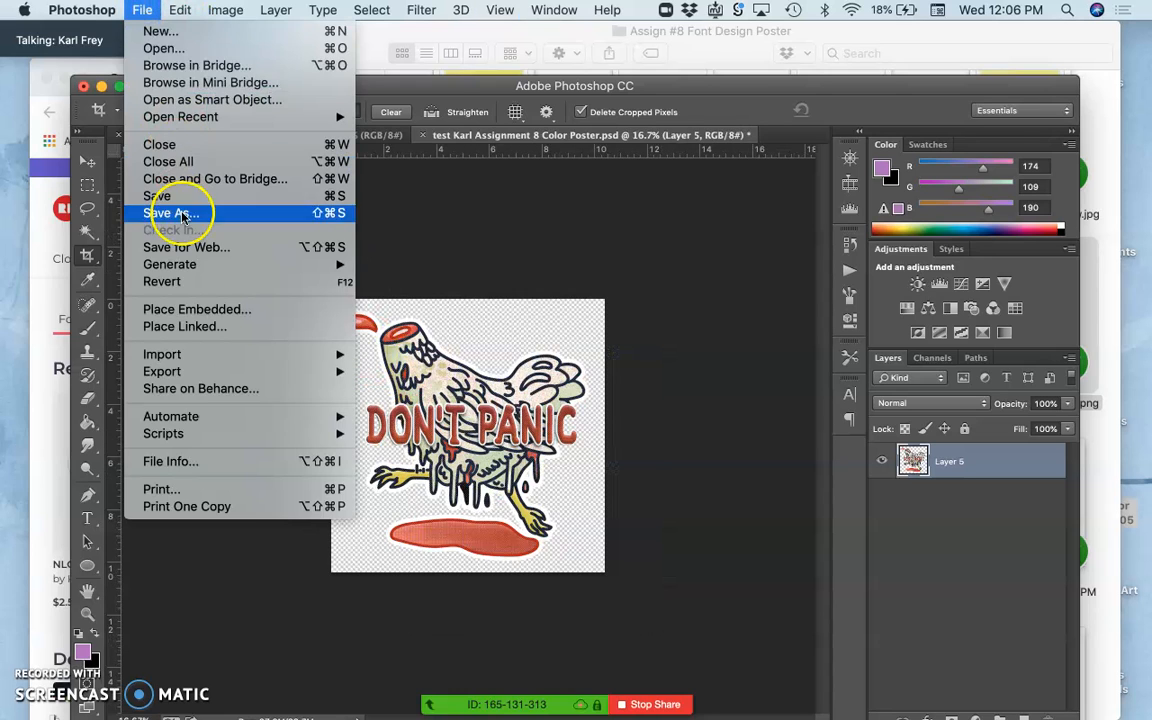
click(415, 295)
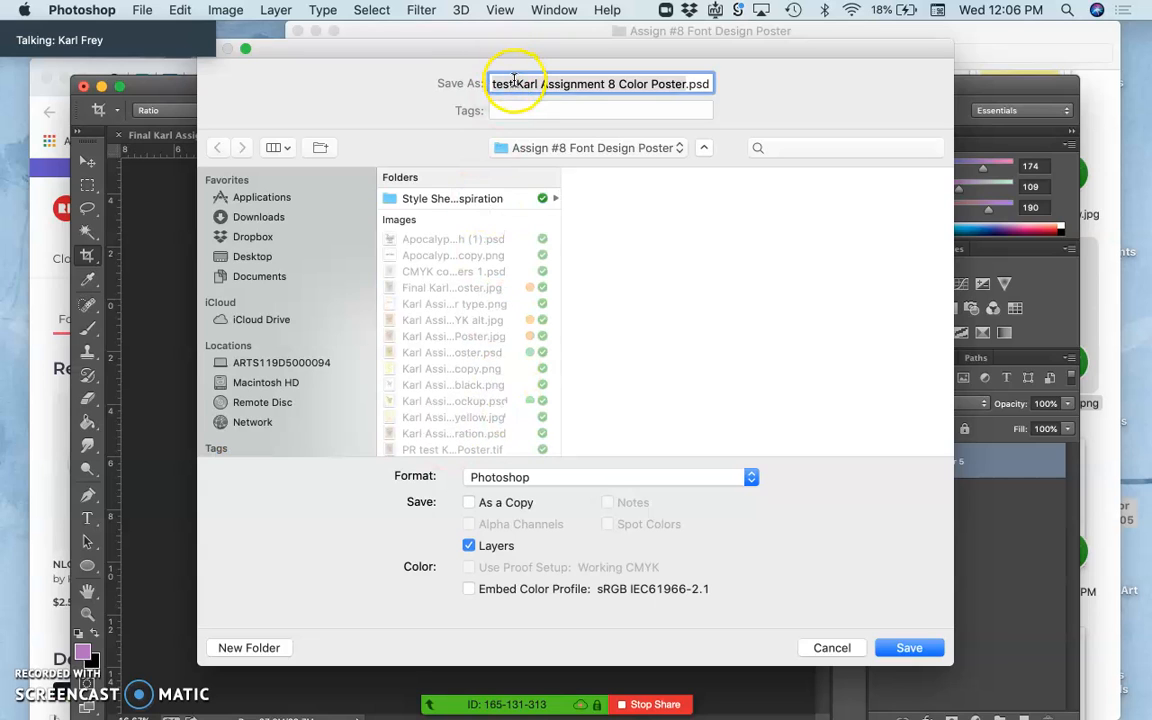
click(515, 85)
drag(515, 85, 478, 83)
key(BackSpace)
text(Final Spot)
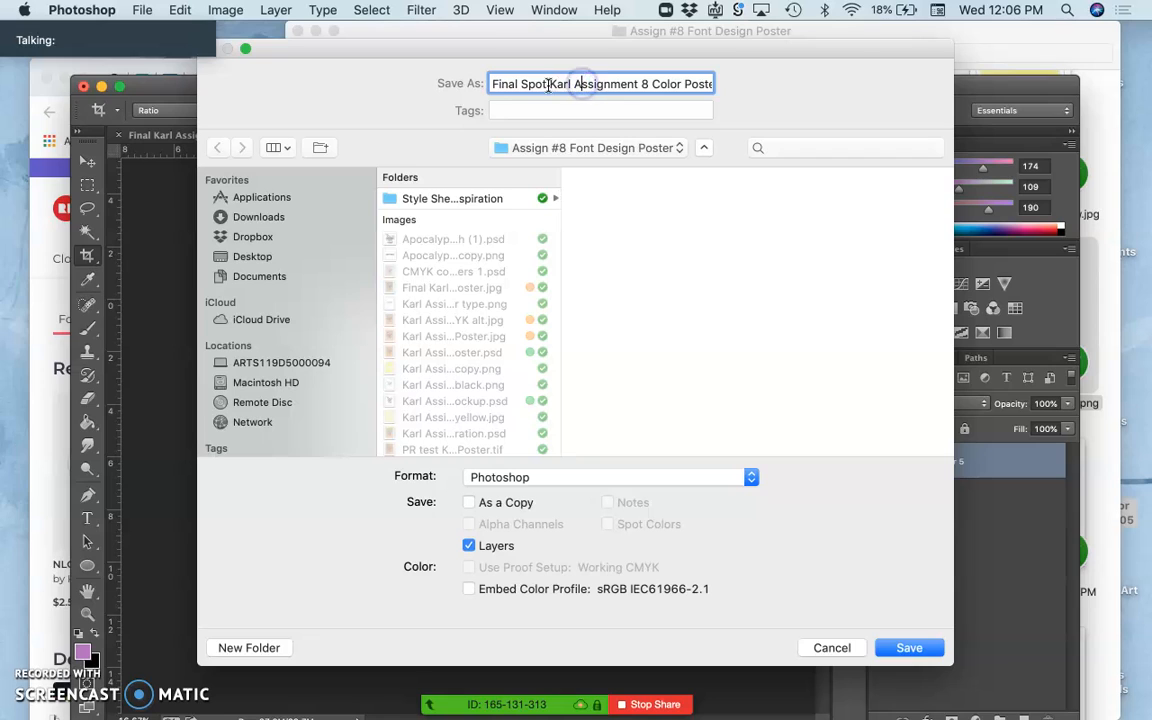
drag(535, 84, 747, 80)
click(672, 84)
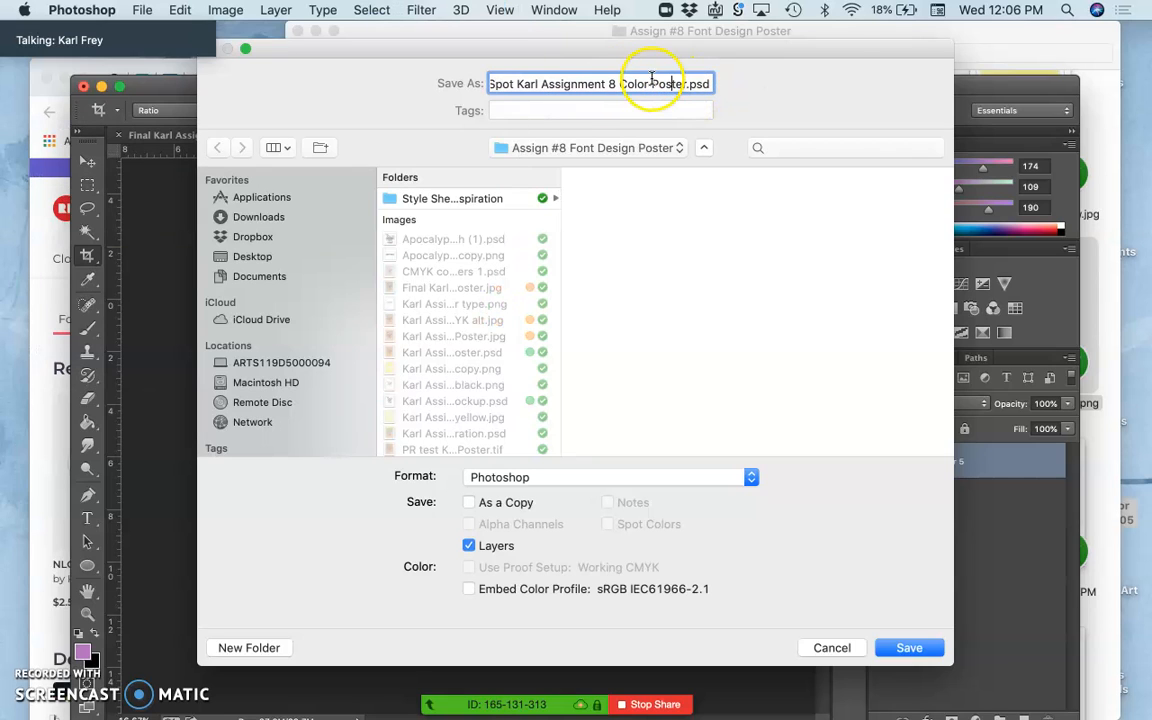
- Save the file in TIFF format with layers, using LZW image compression and saved transparency
click(566, 477)
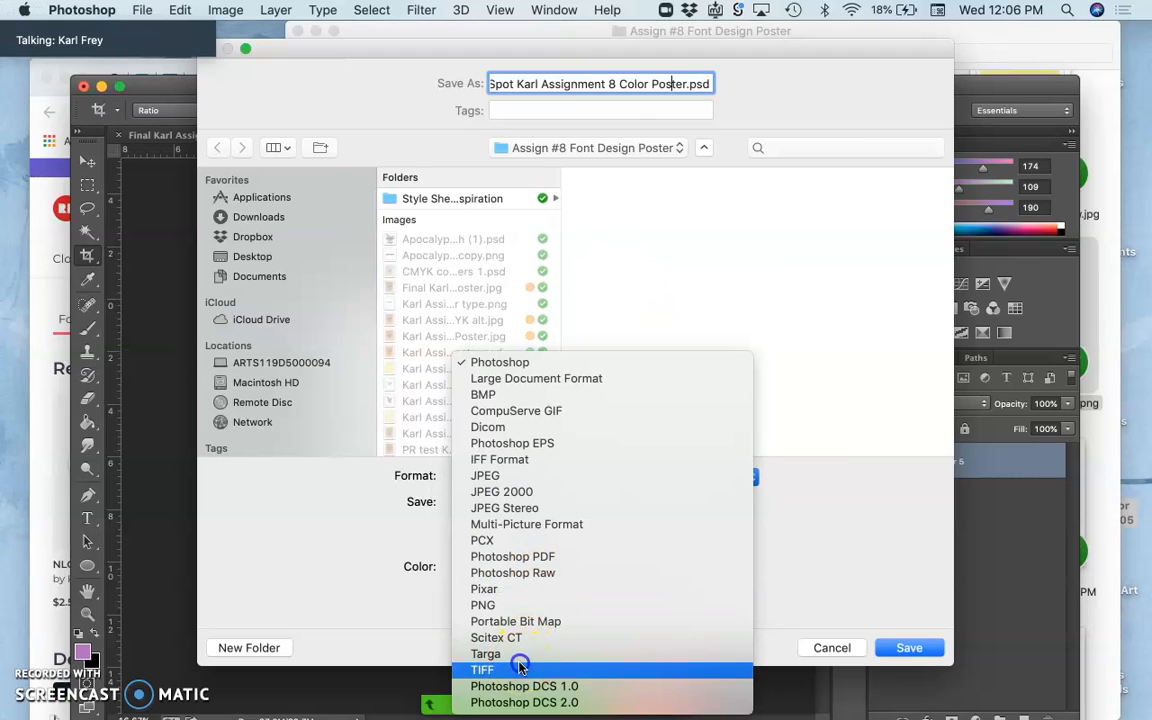
click(519, 668)
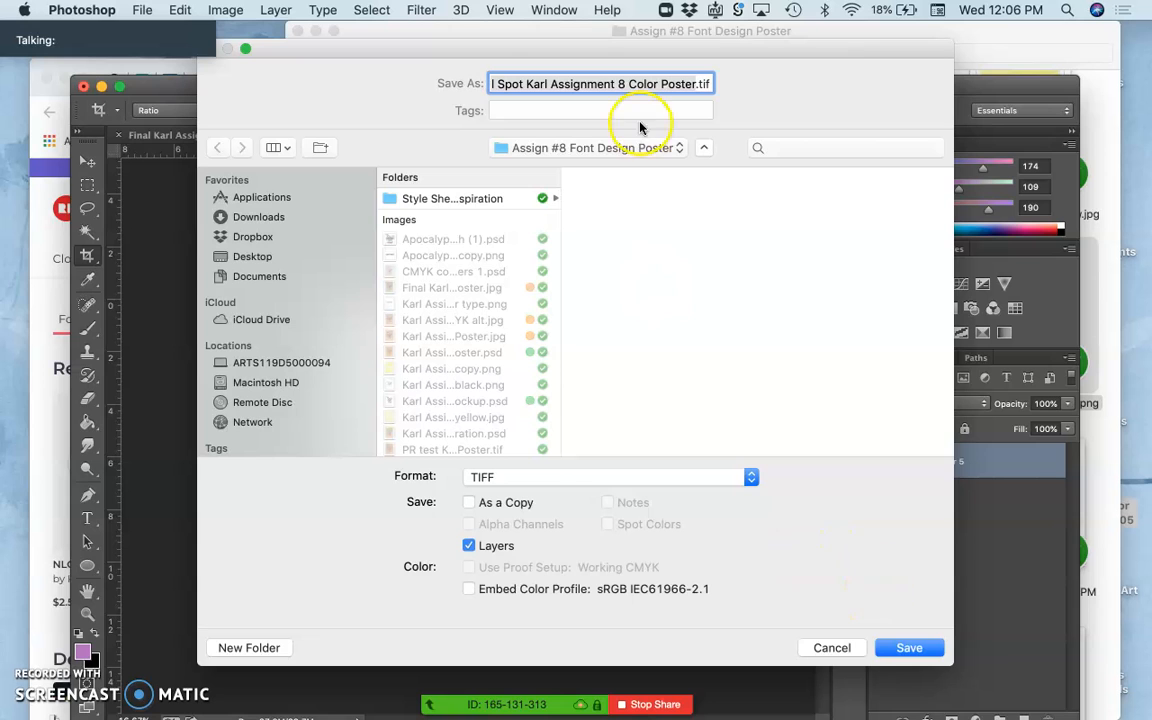
drag(523, 46, 617, 632)
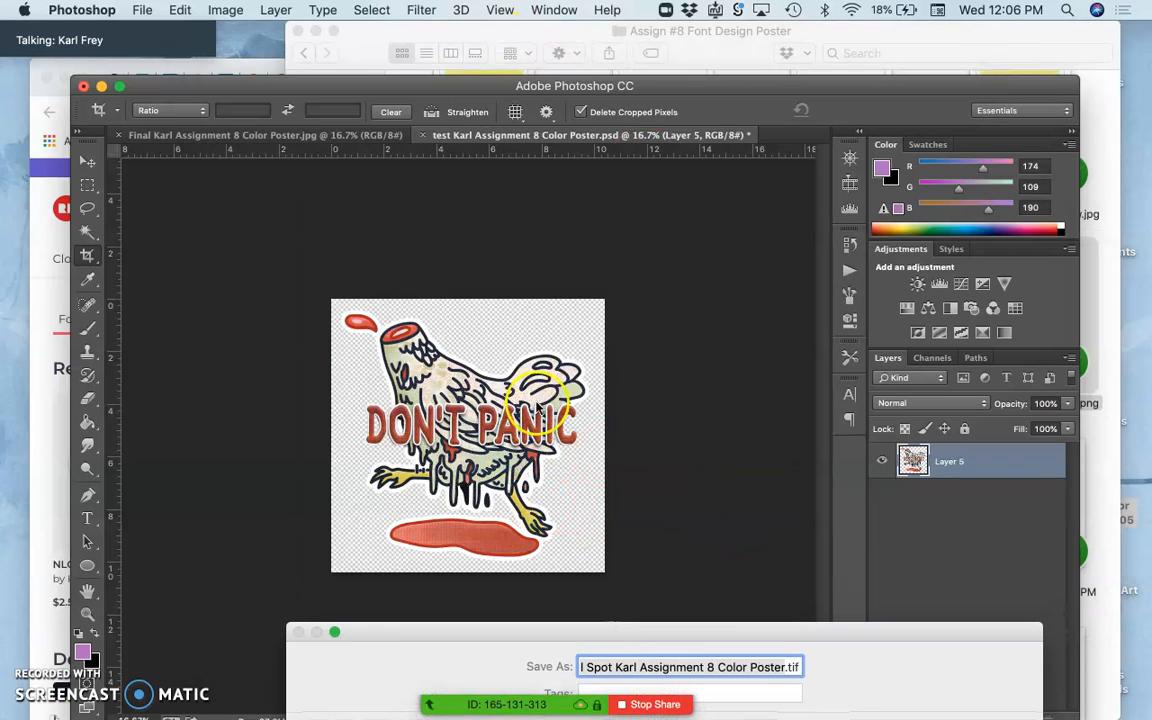
drag(725, 630, 599, 40)
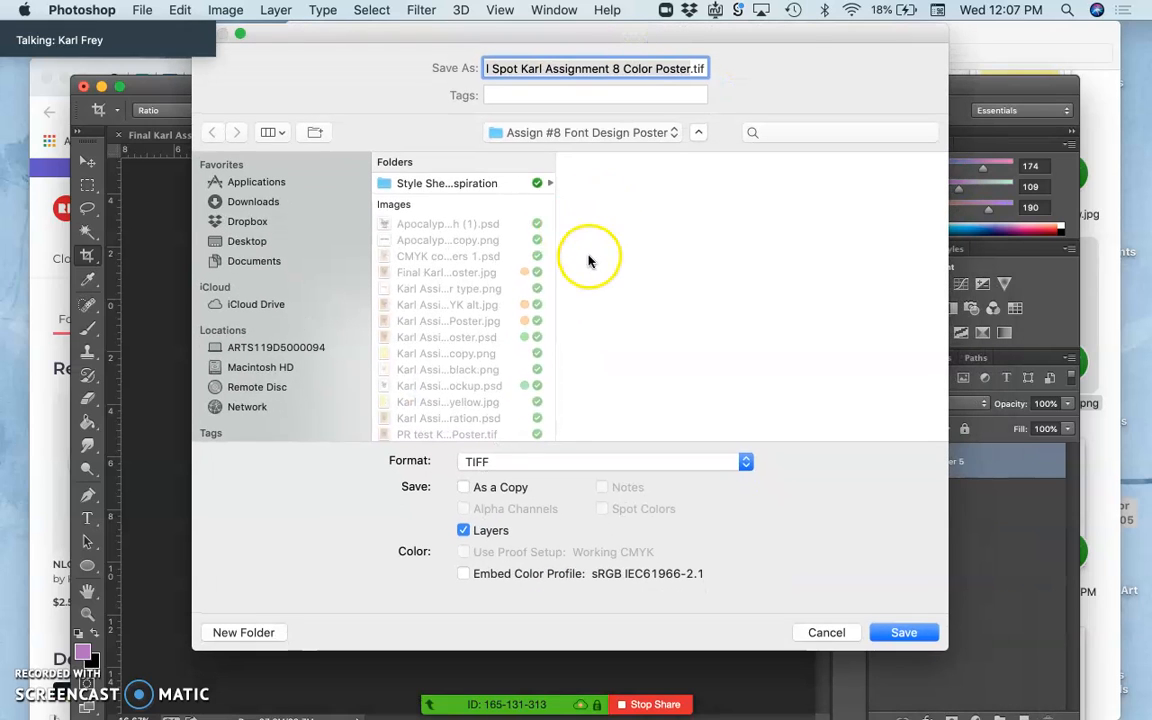
click(904, 632)
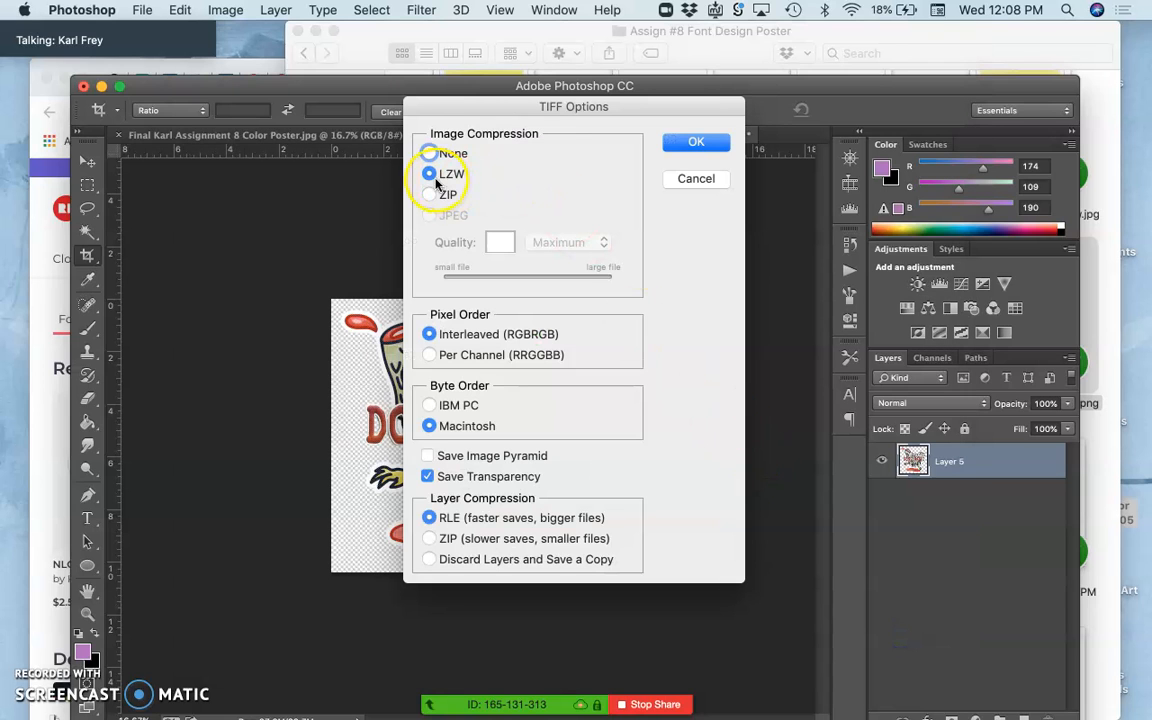
key(Return)
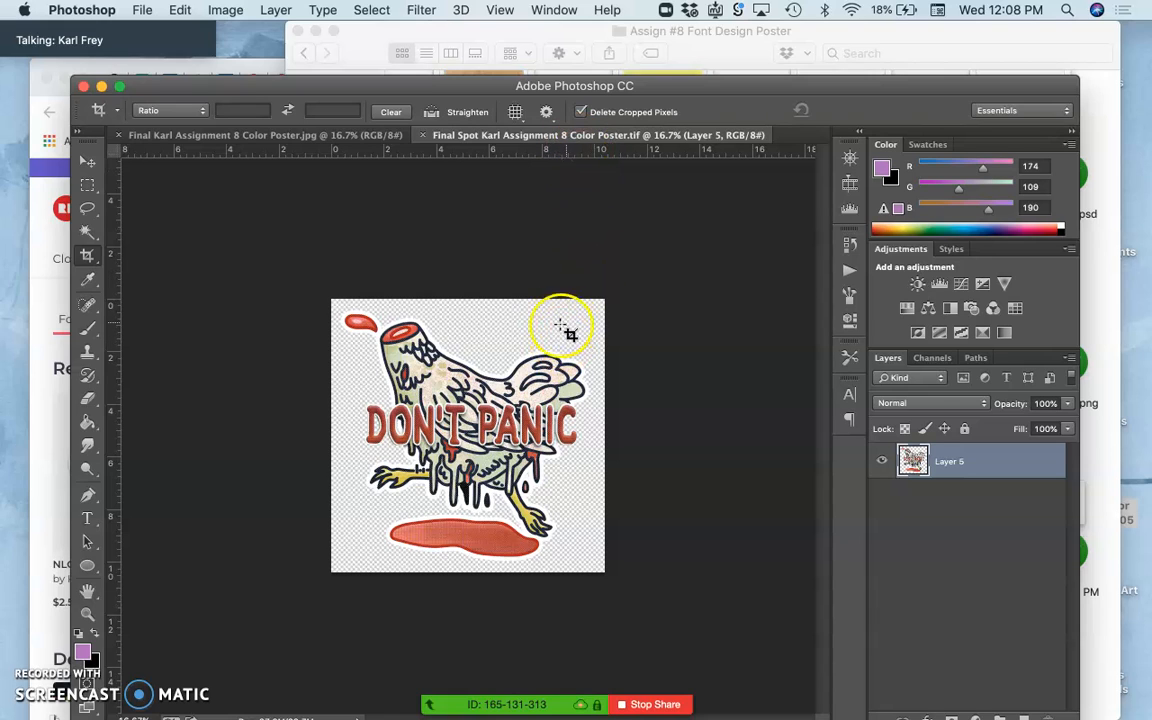
- Flatten the image into a single background layer
click(276, 10)
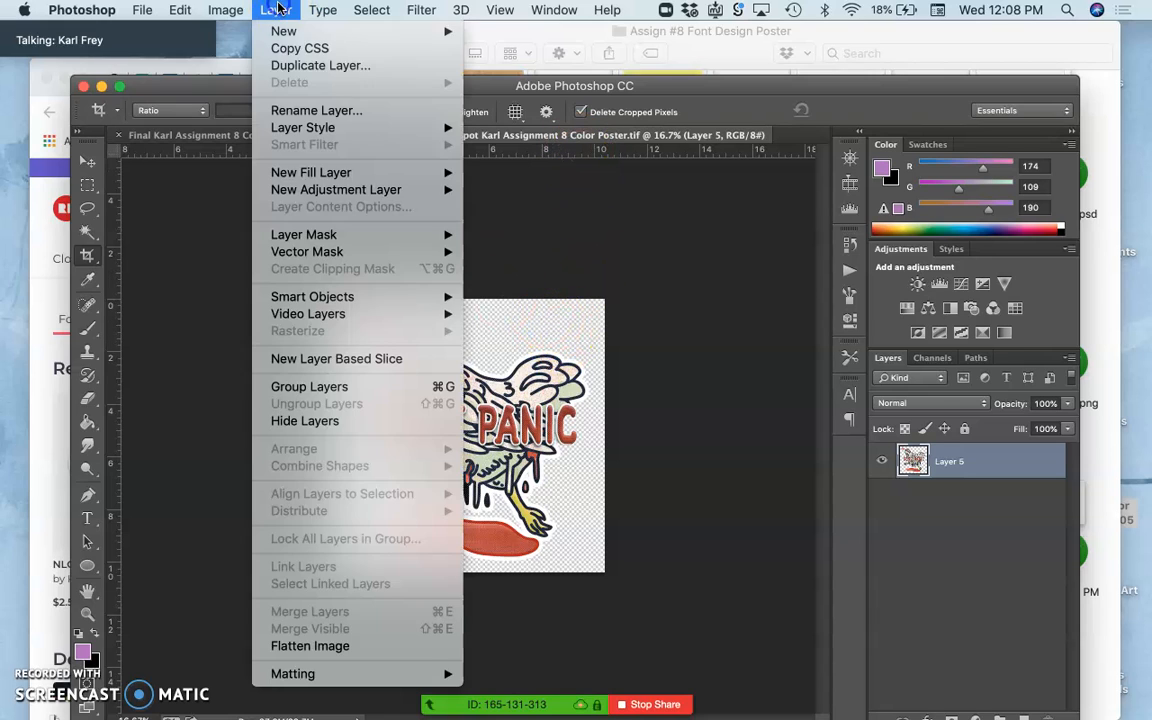
click(305, 645)
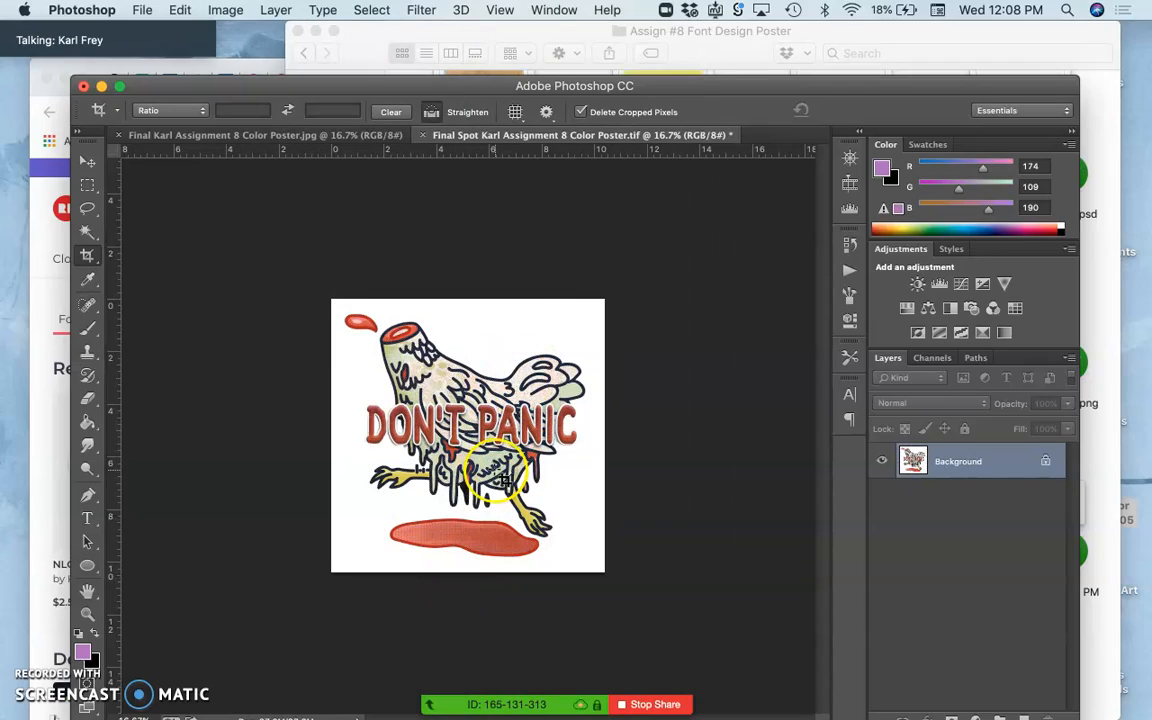
- Examine the flattened artwork up close around the lettering, feet, drips and tail for stray marks on the white background
key(super+equal)
key(super+equal)
key(super+equal)
key(super+equal)
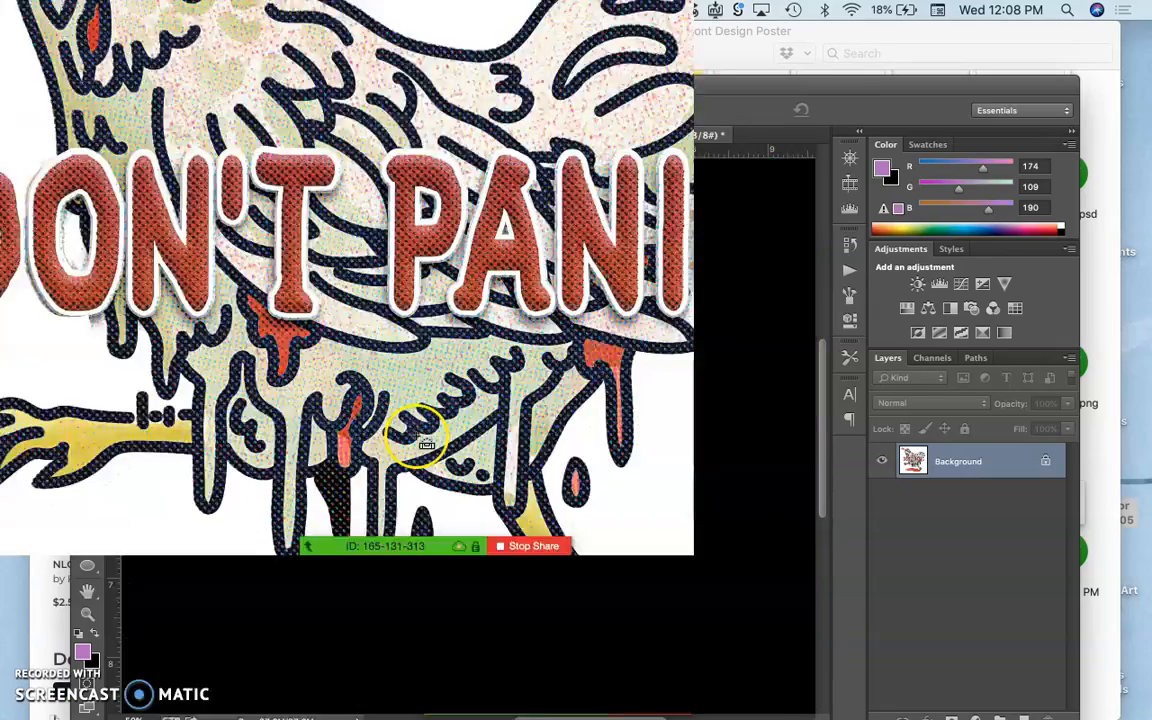
scroll(305, 419, left, 3)
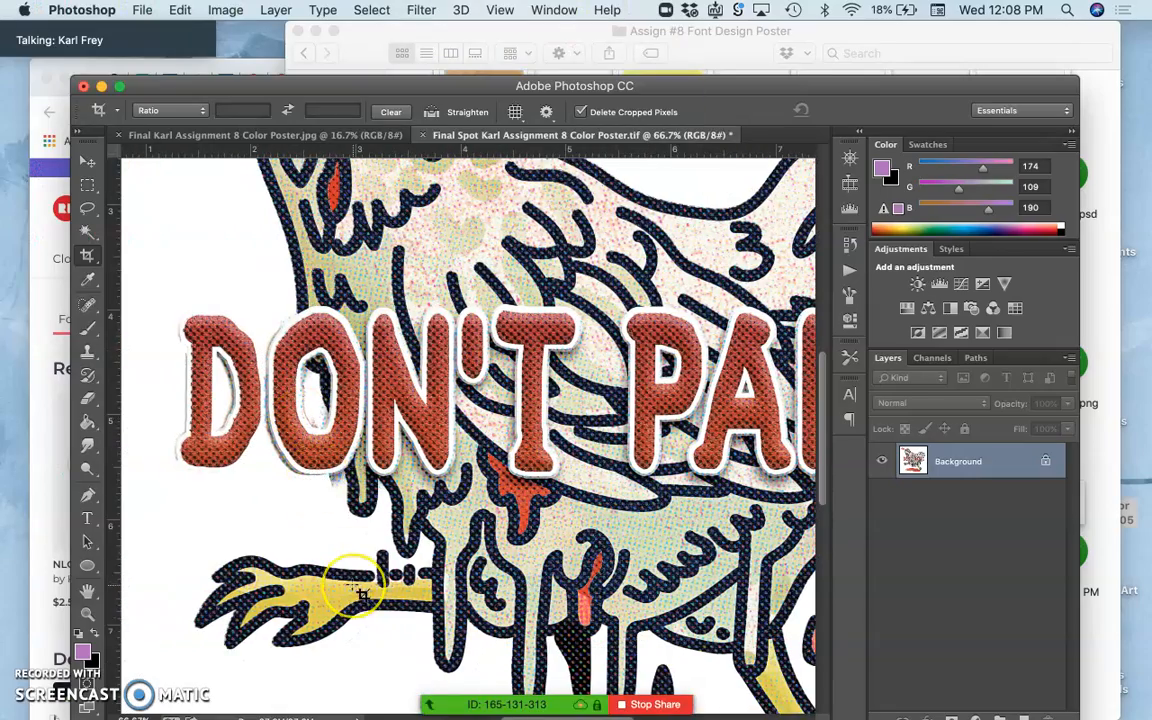
scroll(360, 592, down, 5)
scroll(360, 592, up, 2)
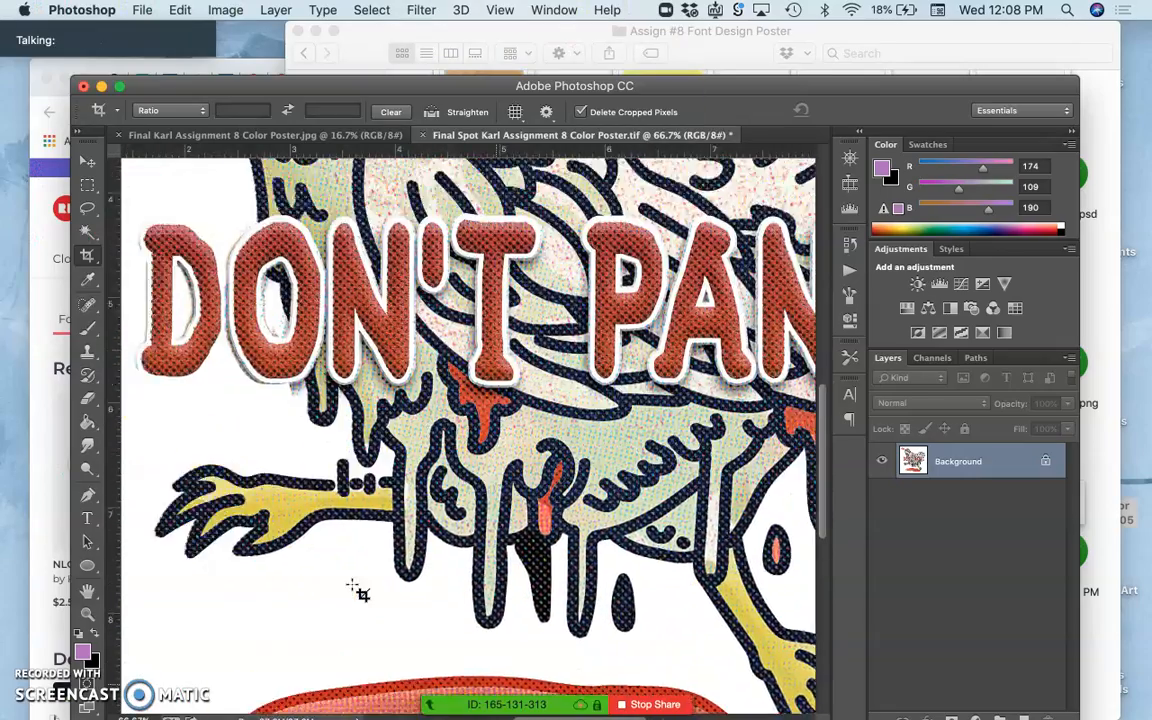
scroll(360, 592, up, 10)
scroll(360, 592, right, 3)
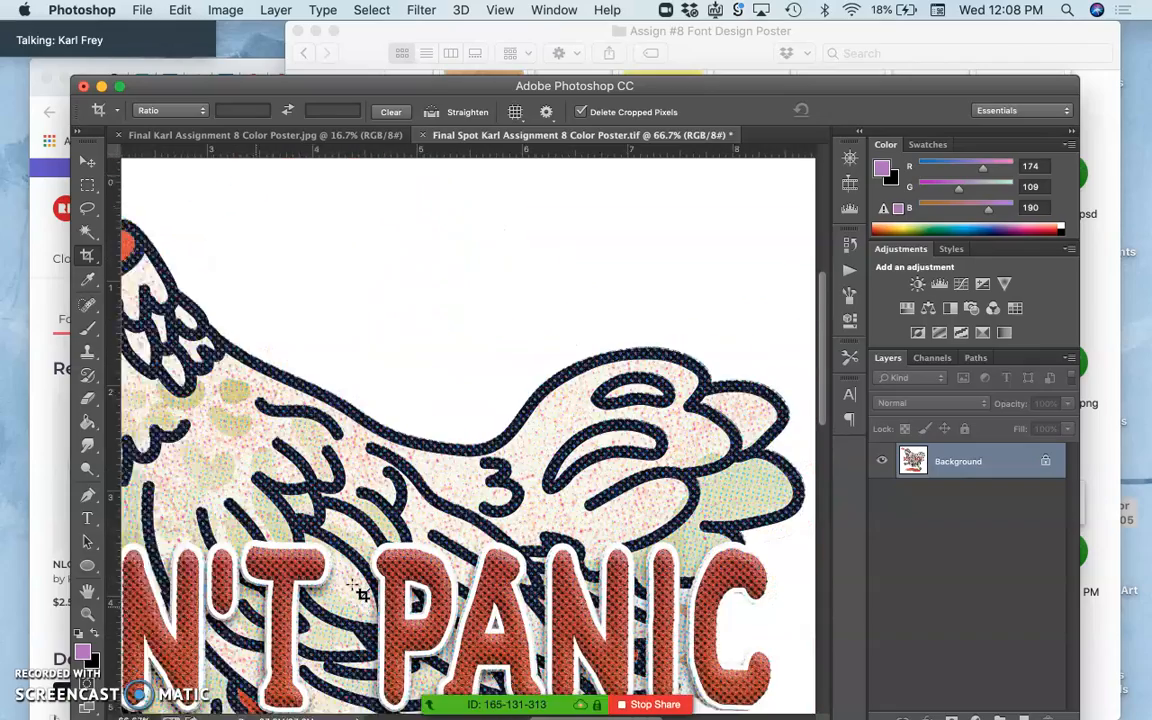
scroll(362, 594, right, 3)
scroll(362, 594, down, 5)
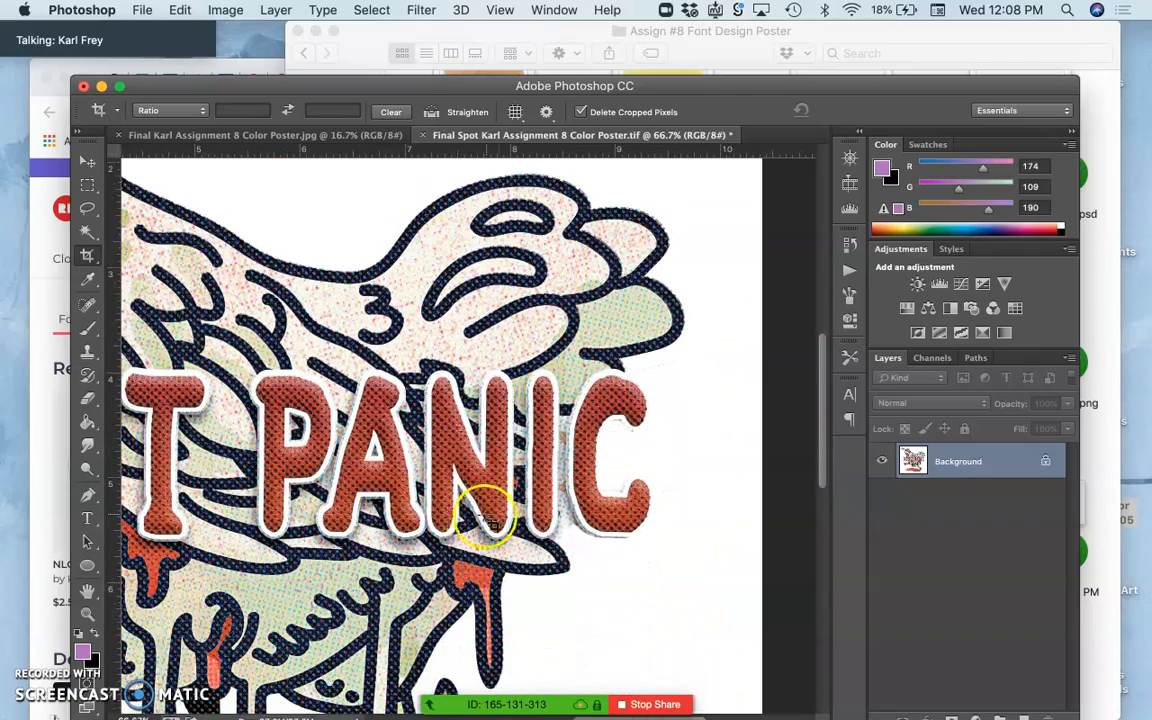
scroll(492, 520, left, 10)
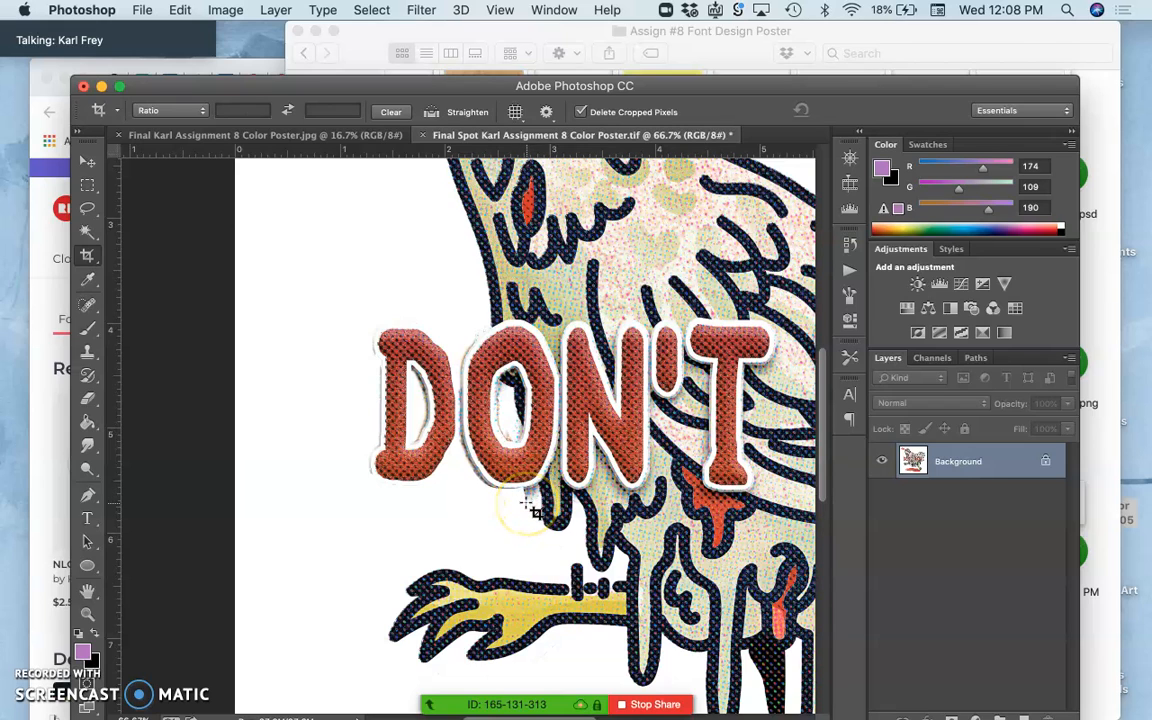
- Undo the flattening and desaturate the shadow specks beside the drip below the letter O using the Sponge tool
key(super+z)
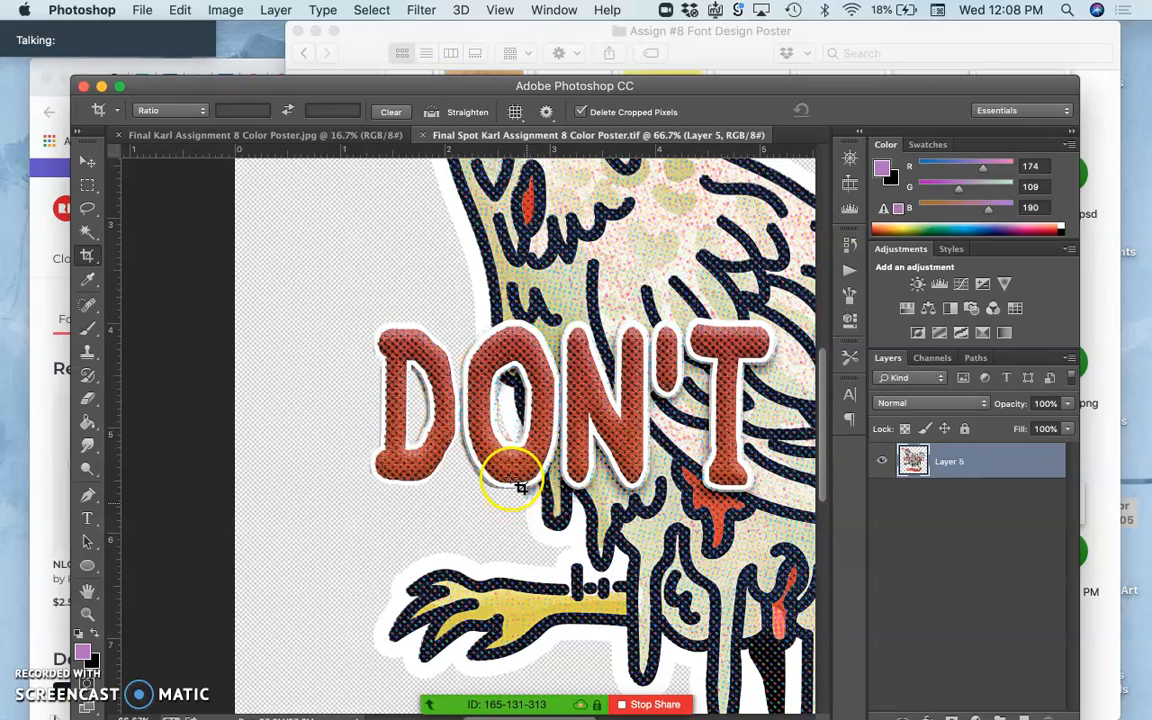
key(super+equal)
key(super+equal)
key(super+equal)
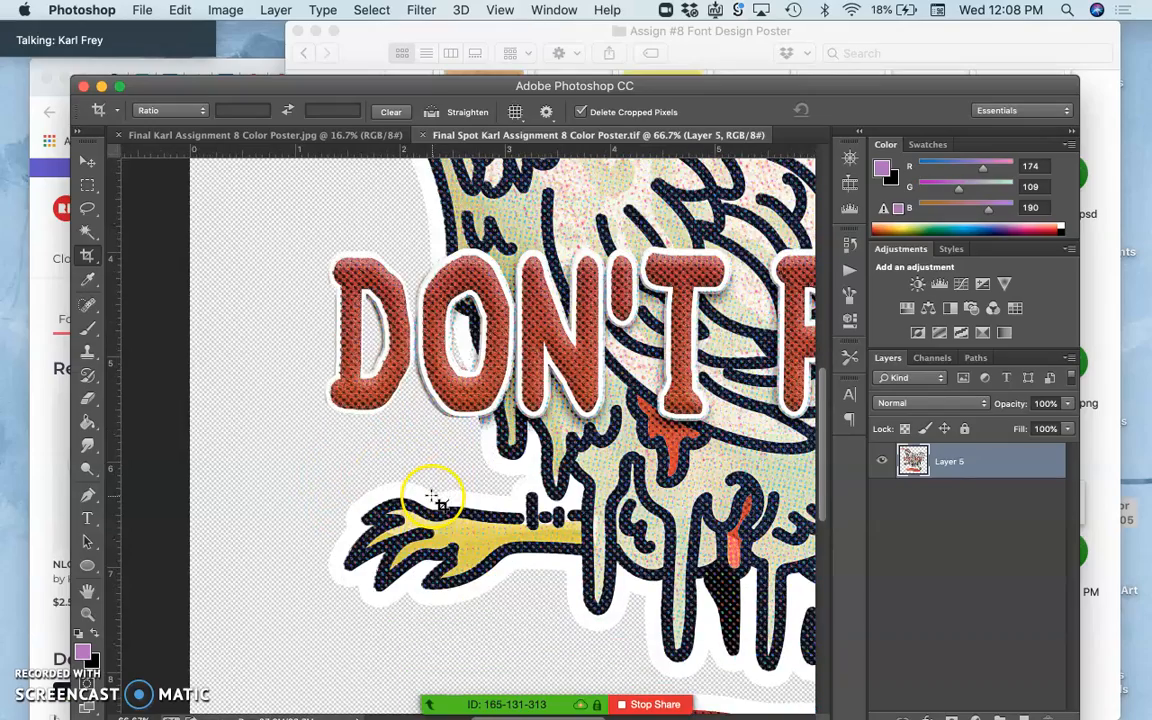
scroll(431, 488, right, 3)
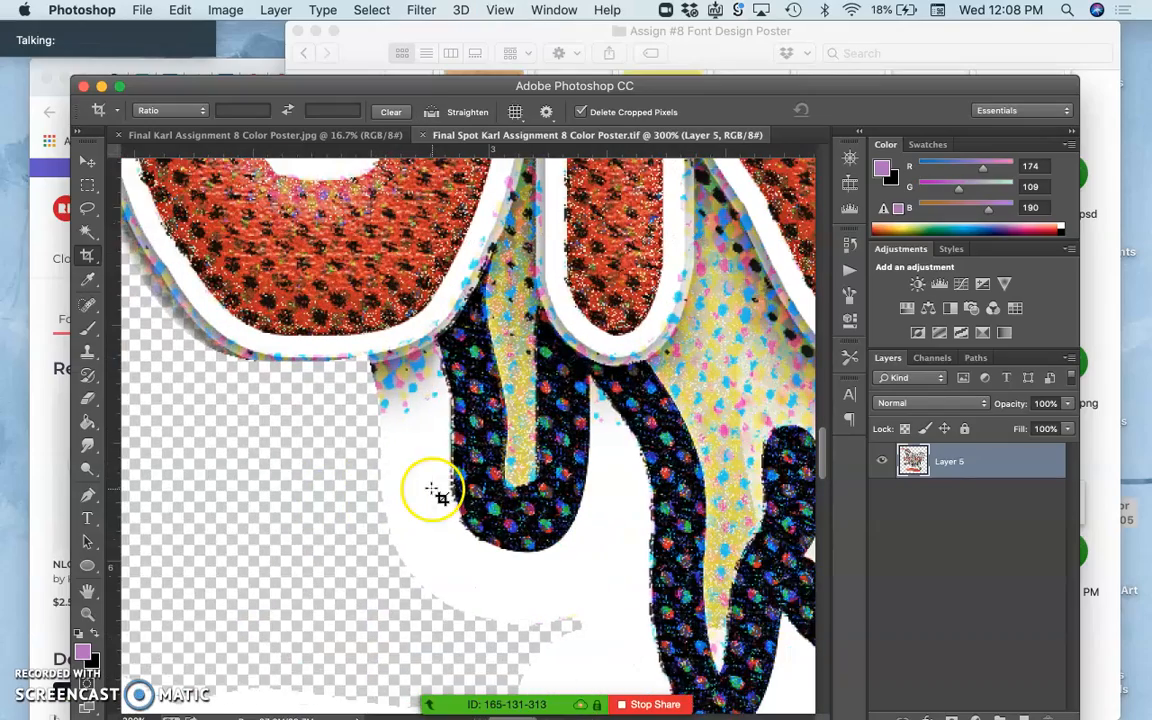
click(88, 398)
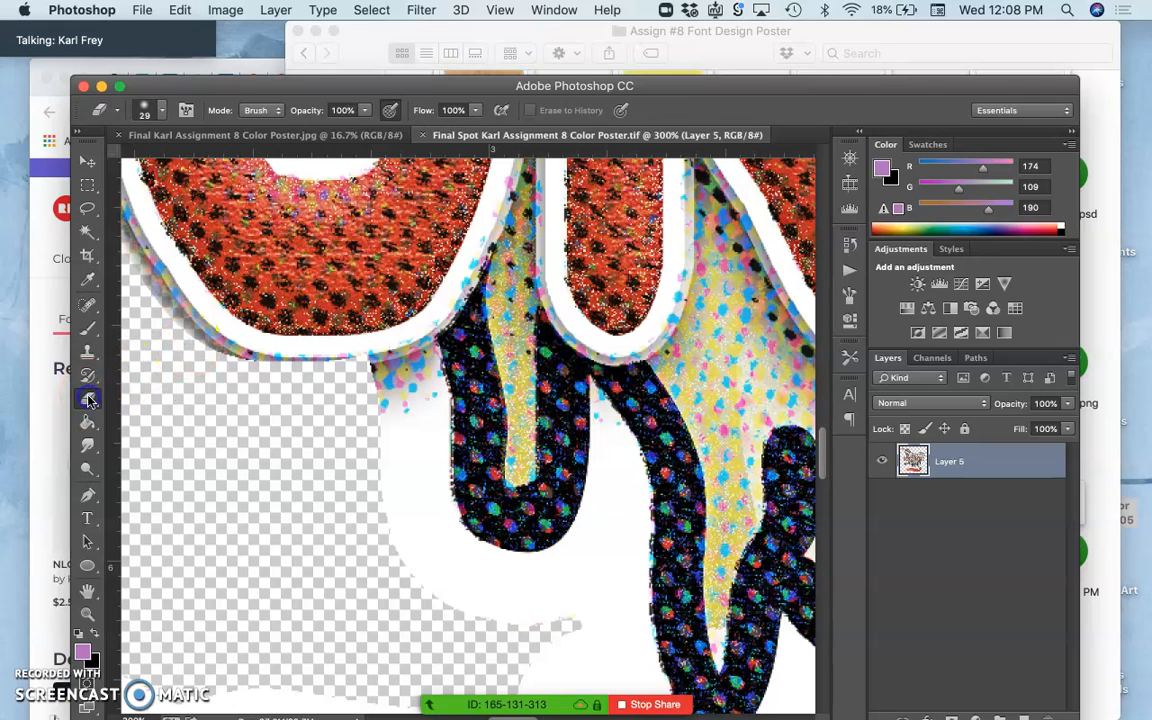
click(89, 470)
mouse_move(88, 470)
mouse_down()
mouse_move(141, 476)
mouse_move(150, 499)
mouse_up()
drag(378, 398, 399, 379)
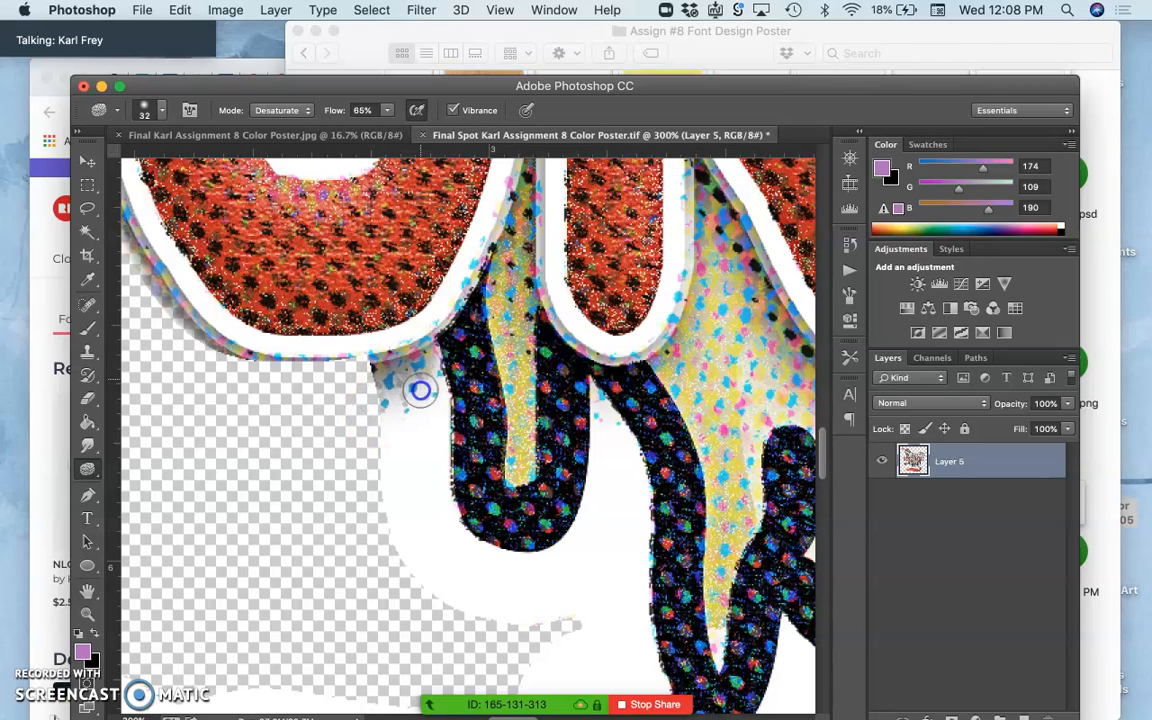
- Lighten the gray shadow remnants beside that drip using the Dodge tool on Highlights at 24% exposure
drag(87, 468, 125, 475)
click(130, 483)
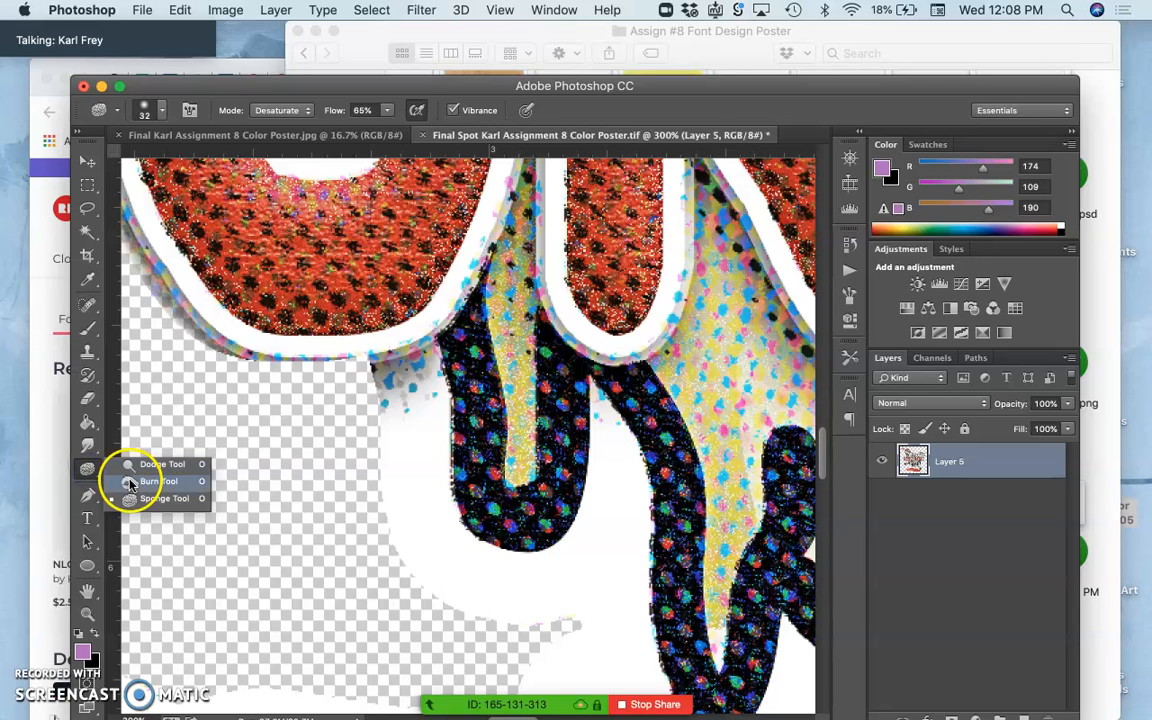
click(130, 464)
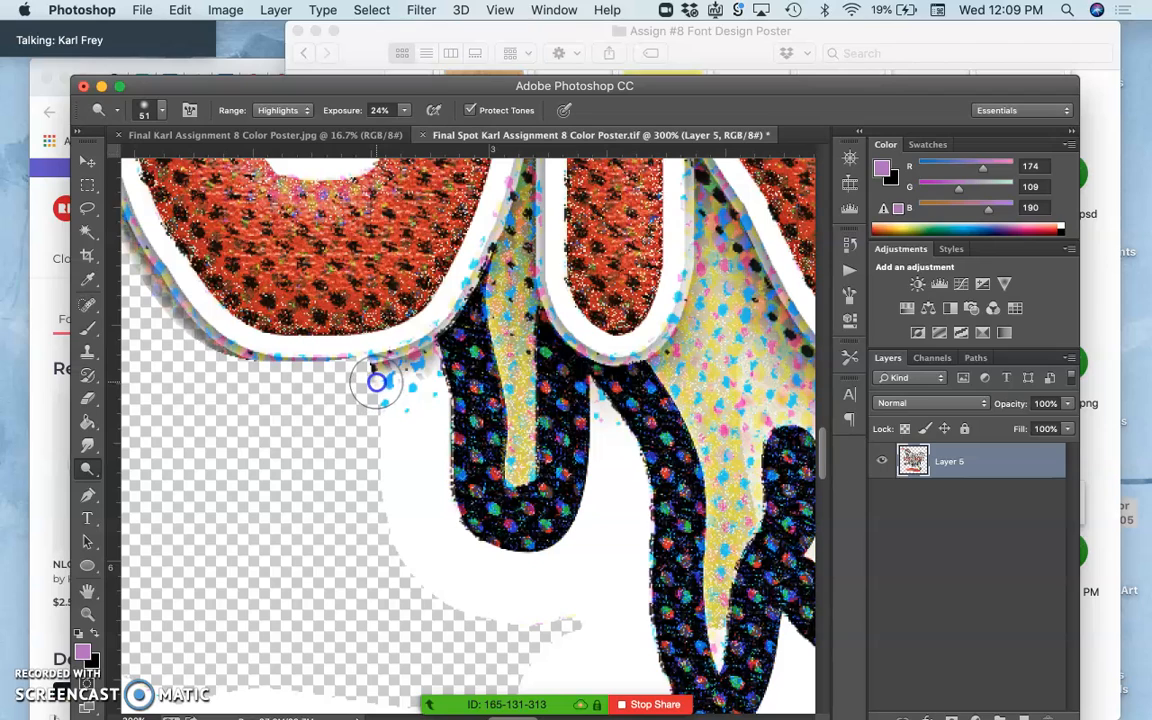
mouse_move(374, 378)
mouse_down()
mouse_move(416, 373)
mouse_move(378, 417)
mouse_up()
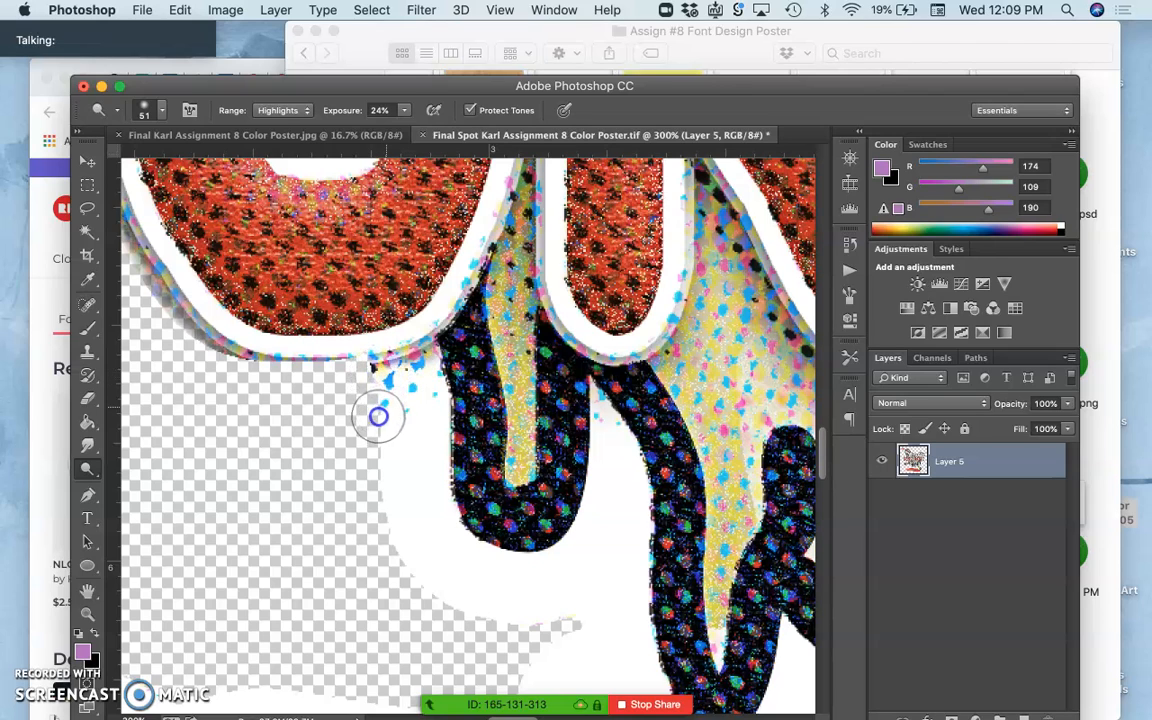
- Select the transparent area around the artwork with the Magic Wand and invert the selection
click(87, 330)
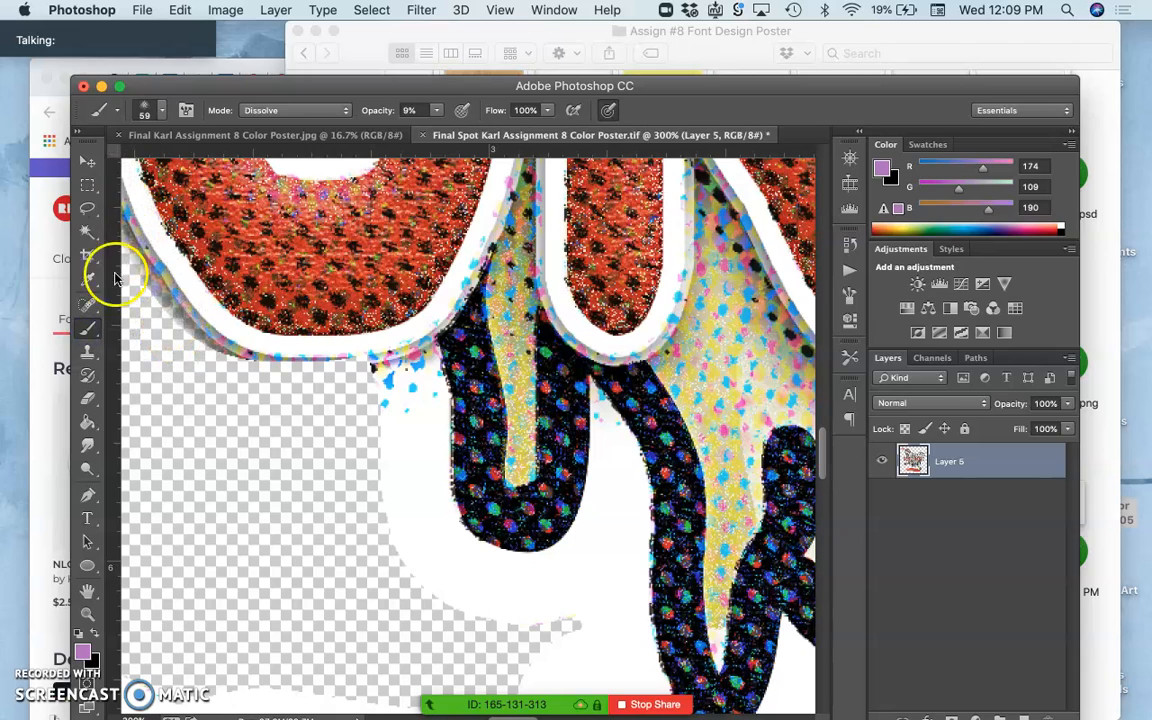
click(87, 231)
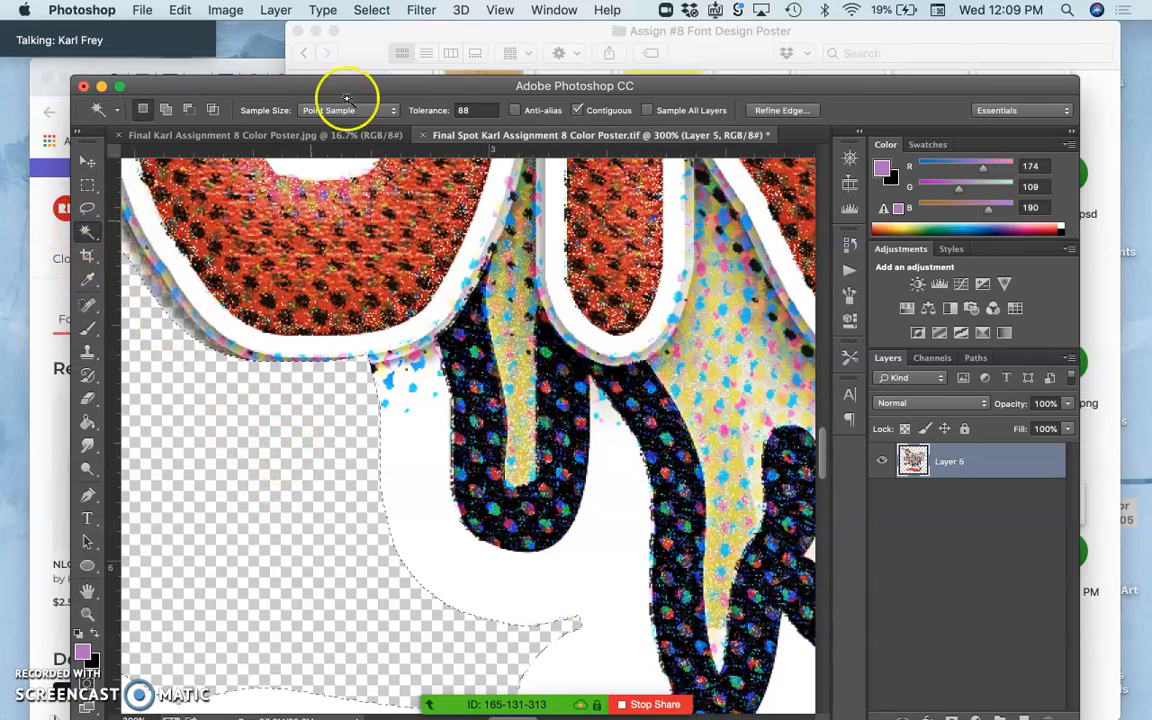
click(371, 10)
click(386, 82)
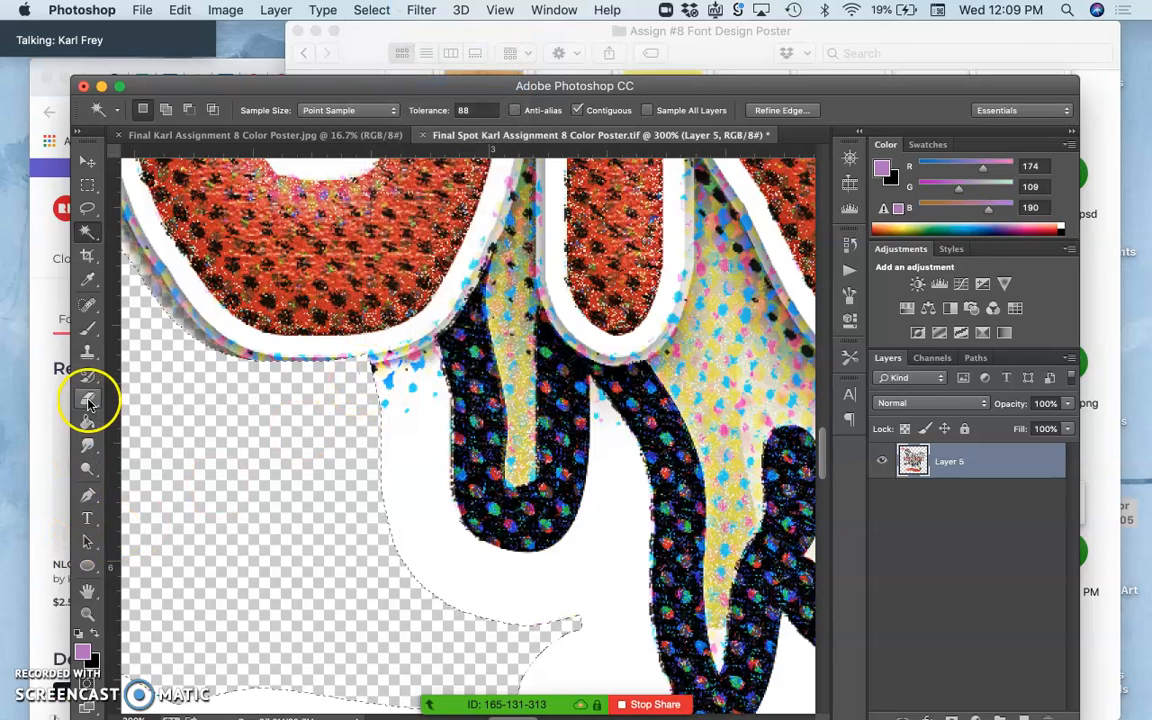
- Set the Brush's foreground color to near-white fcfafd and try it over the colored specks beside the drip
click(87, 330)
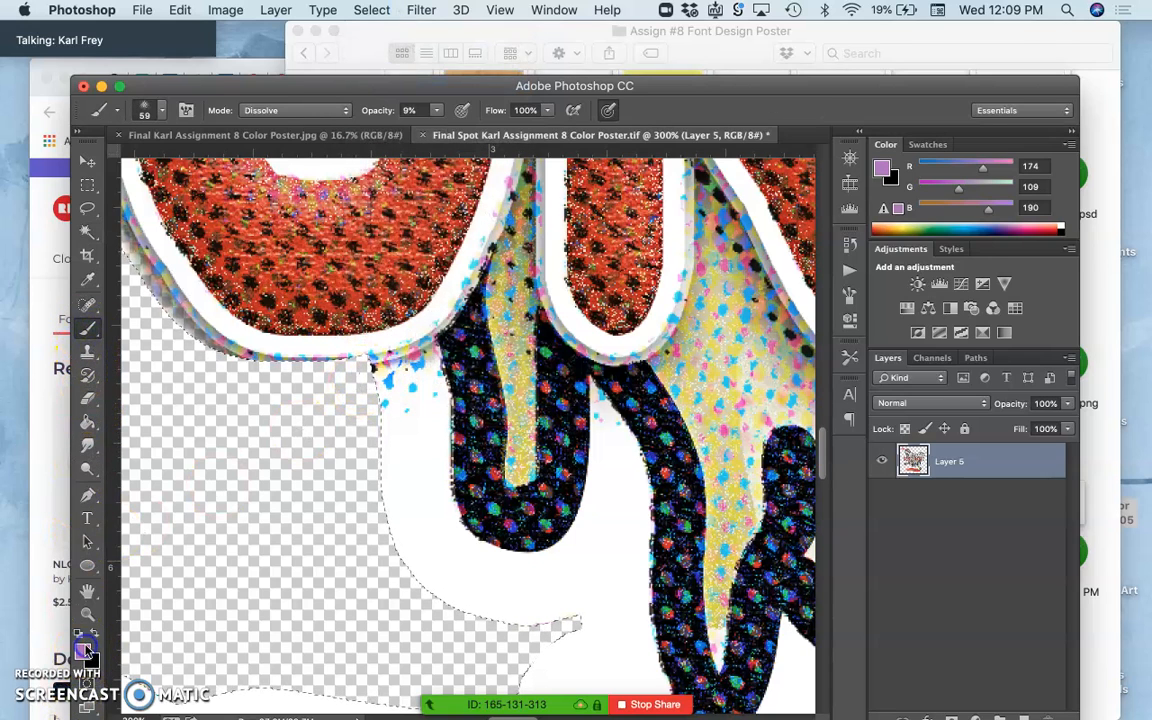
click(84, 651)
click(666, 401)
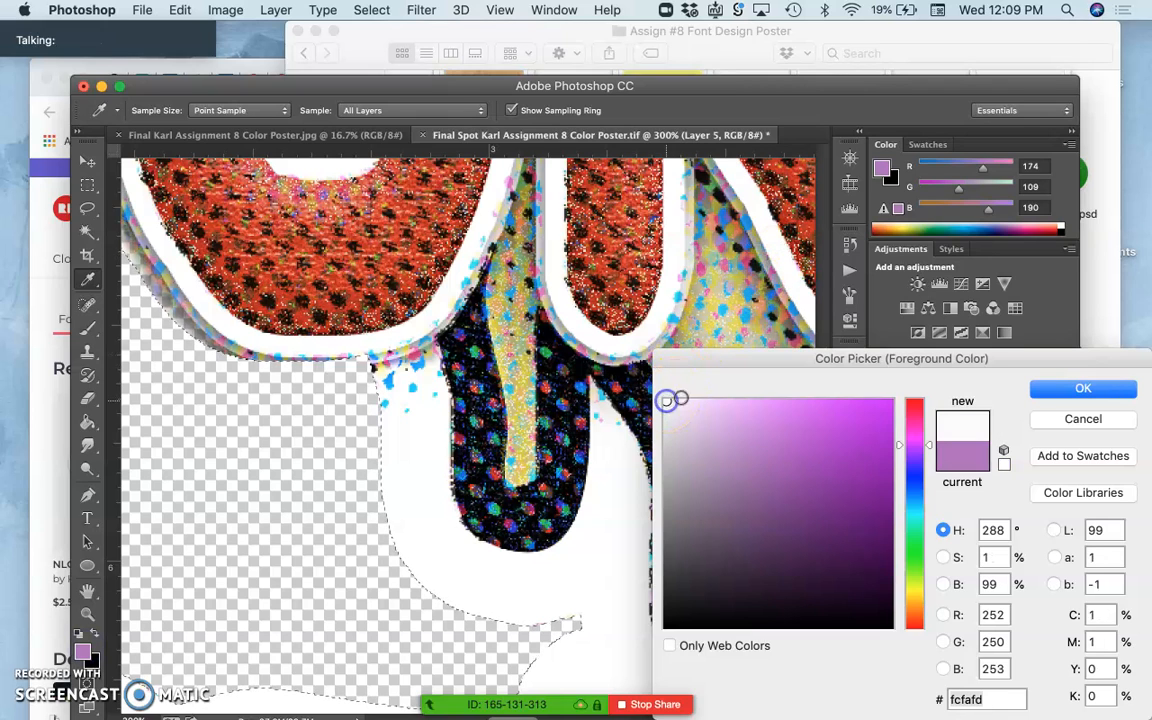
click(1045, 388)
drag(492, 400, 402, 410)
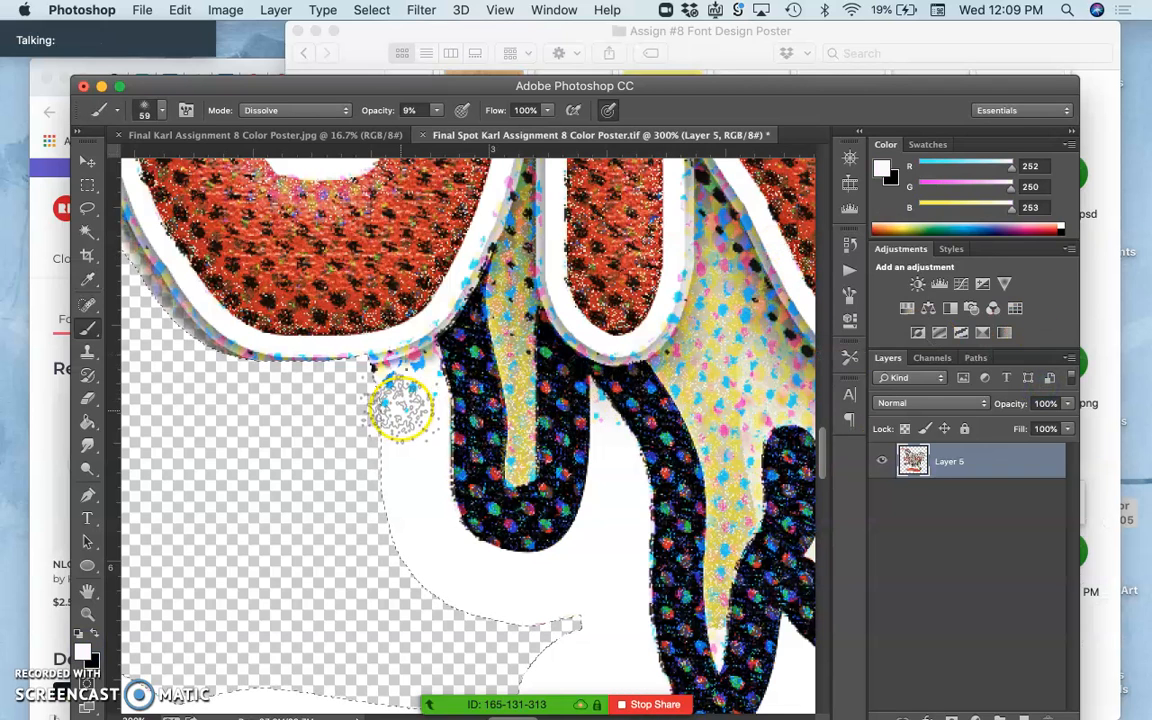
- Enlarge the soft round brush to 148 px and raise its opacity to 83%
click(146, 110)
click(166, 245)
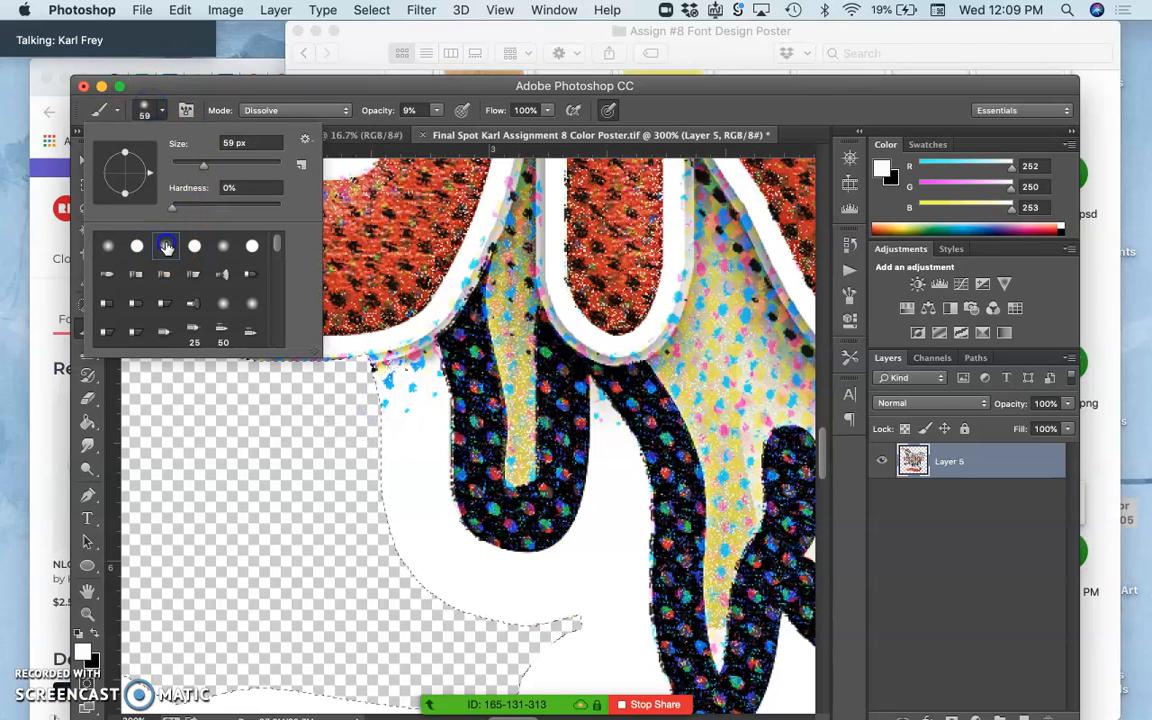
drag(230, 165, 246, 162)
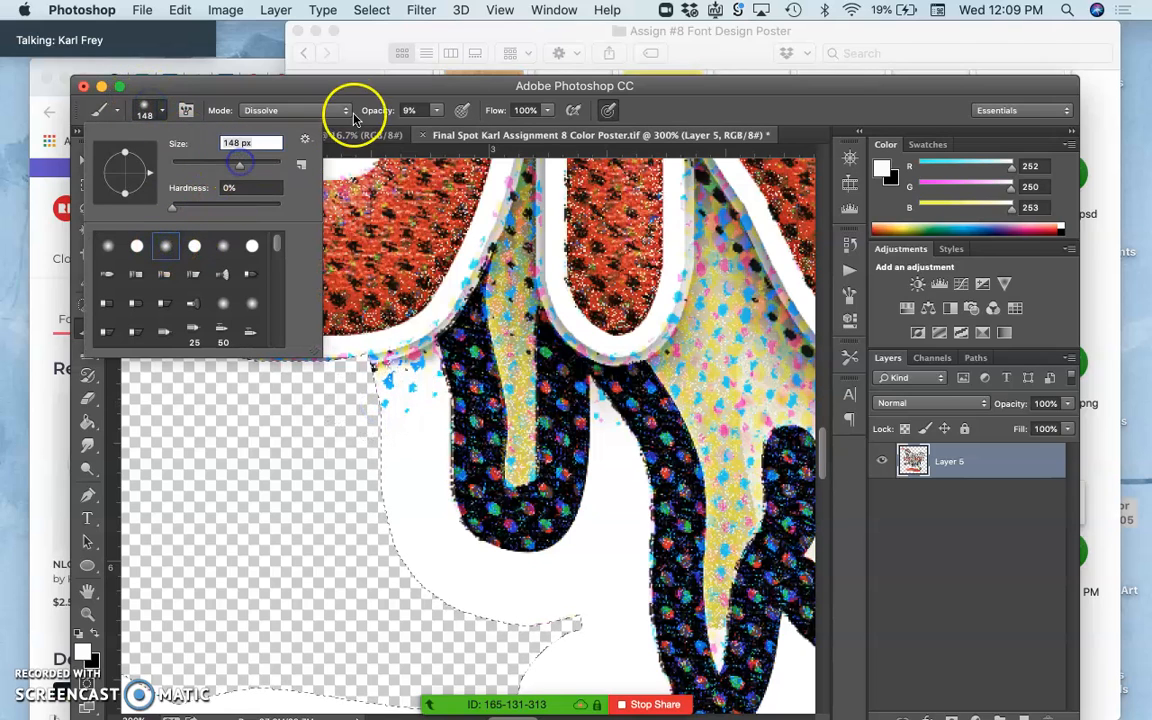
click(436, 110)
drag(436, 110, 504, 129)
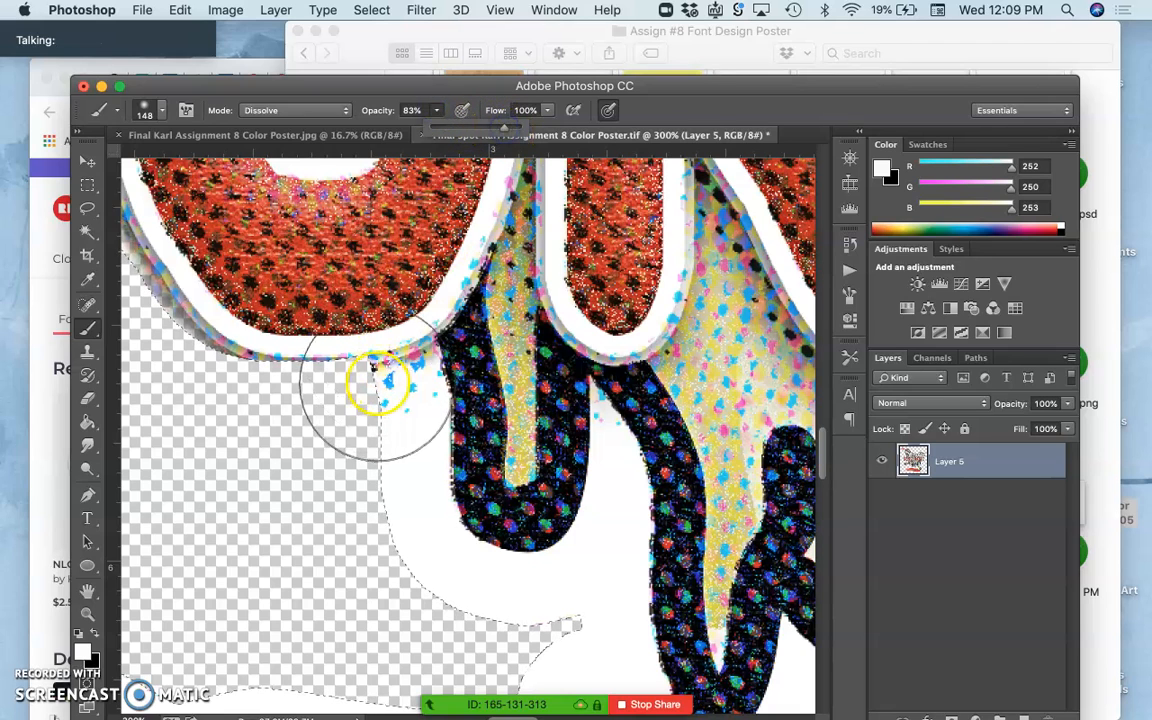
- Paint out the colored specks beside the drip with a 32 px brush in Normal mode at 74% opacity
click(278, 106)
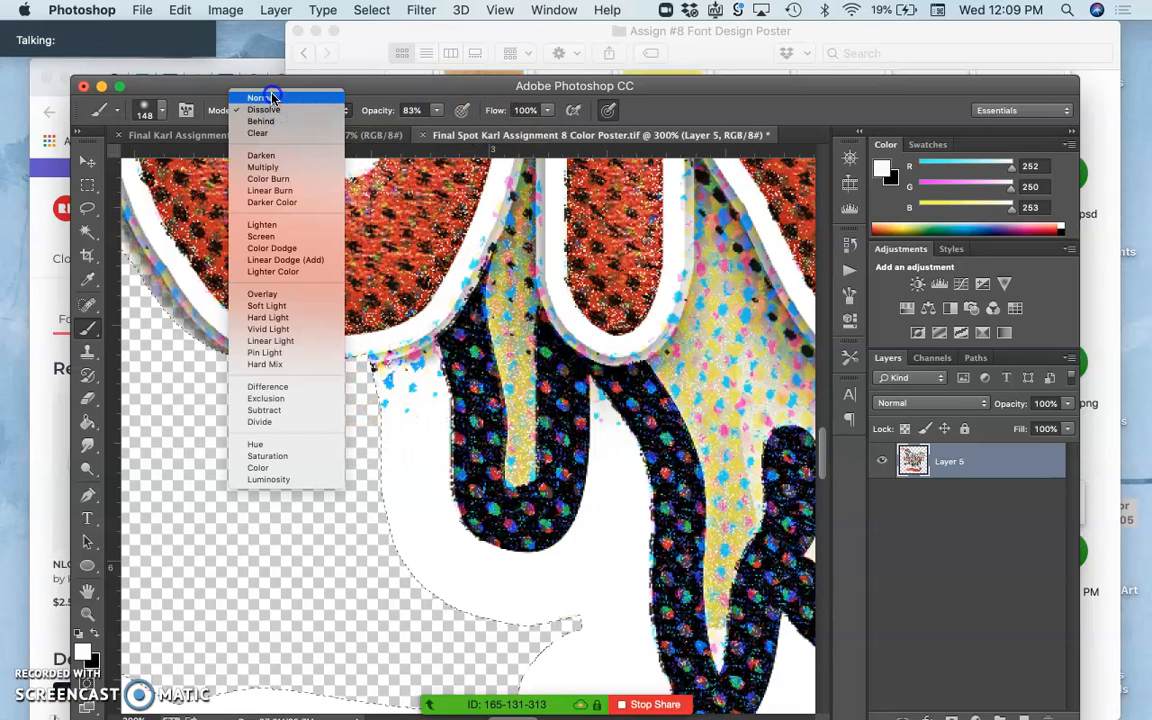
click(271, 97)
click(436, 110)
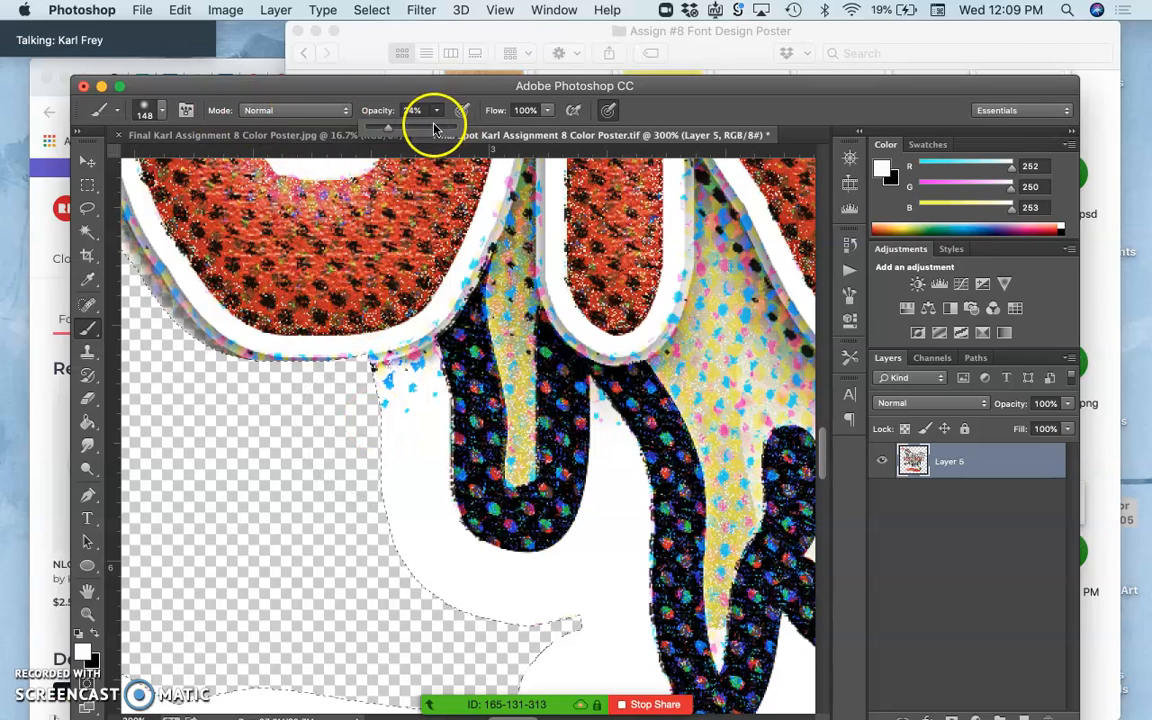
click(160, 112)
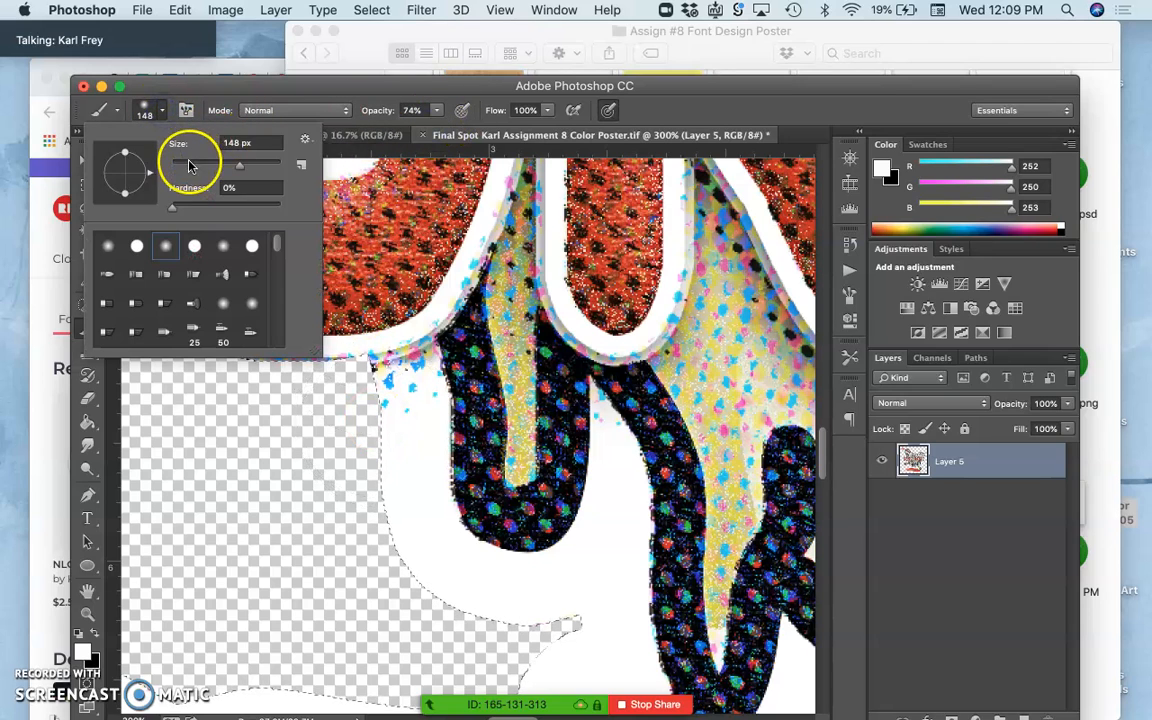
click(190, 165)
click(399, 390)
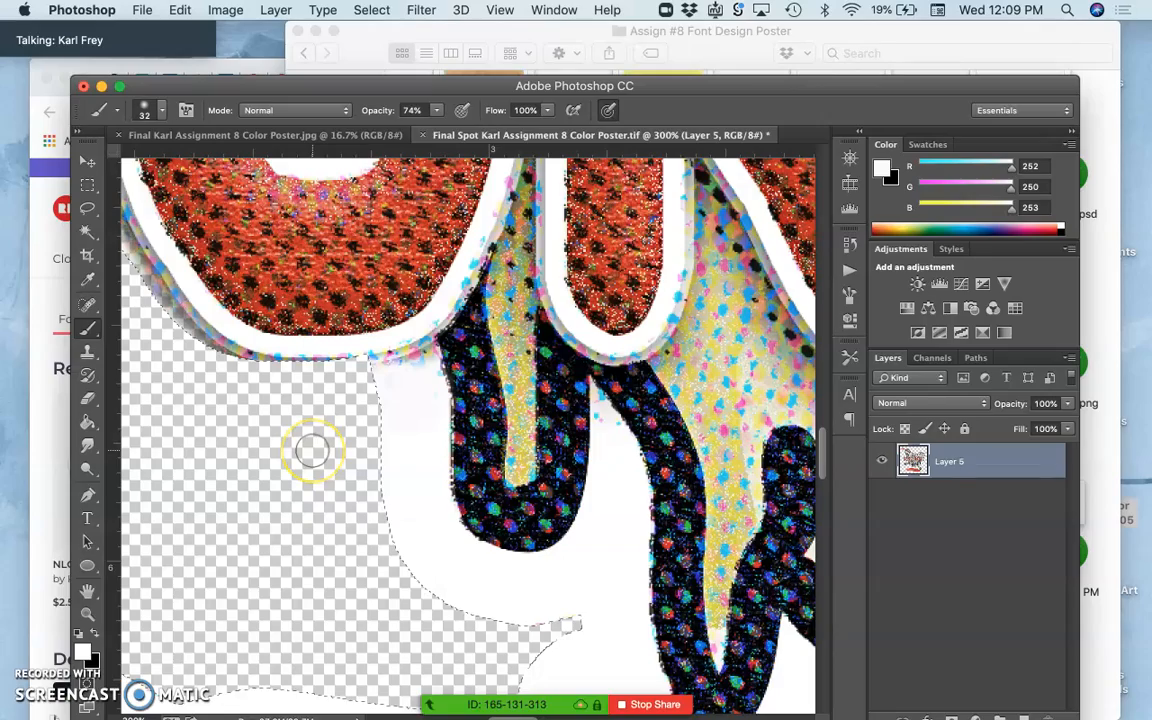
- Add a new layer beneath the artwork and fill it with white at 100% opacity
key(super+minus)
key(super+minus)
key(super+minus)
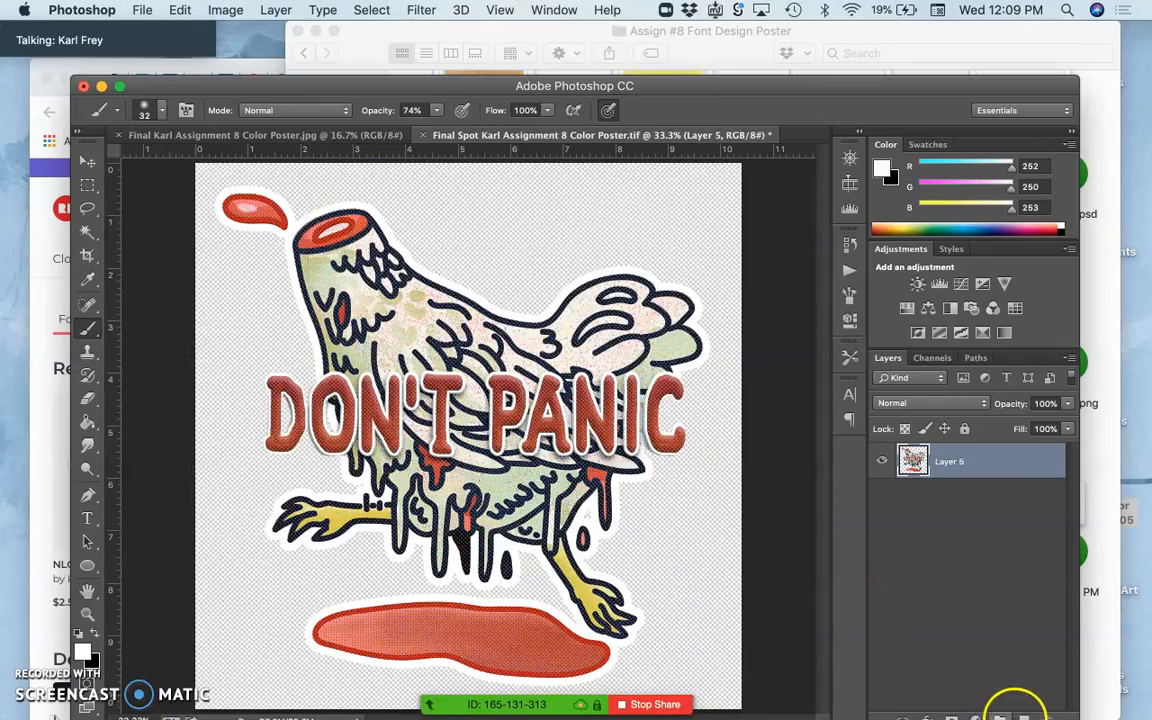
click(1023, 718)
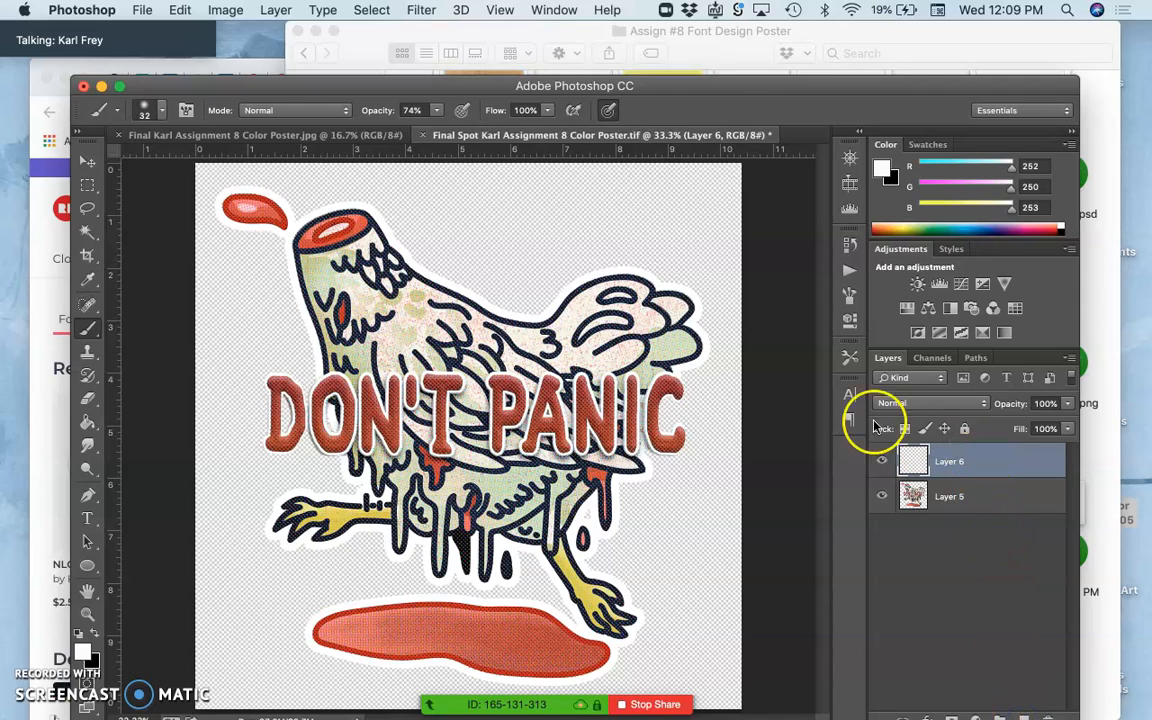
drag(970, 470, 959, 548)
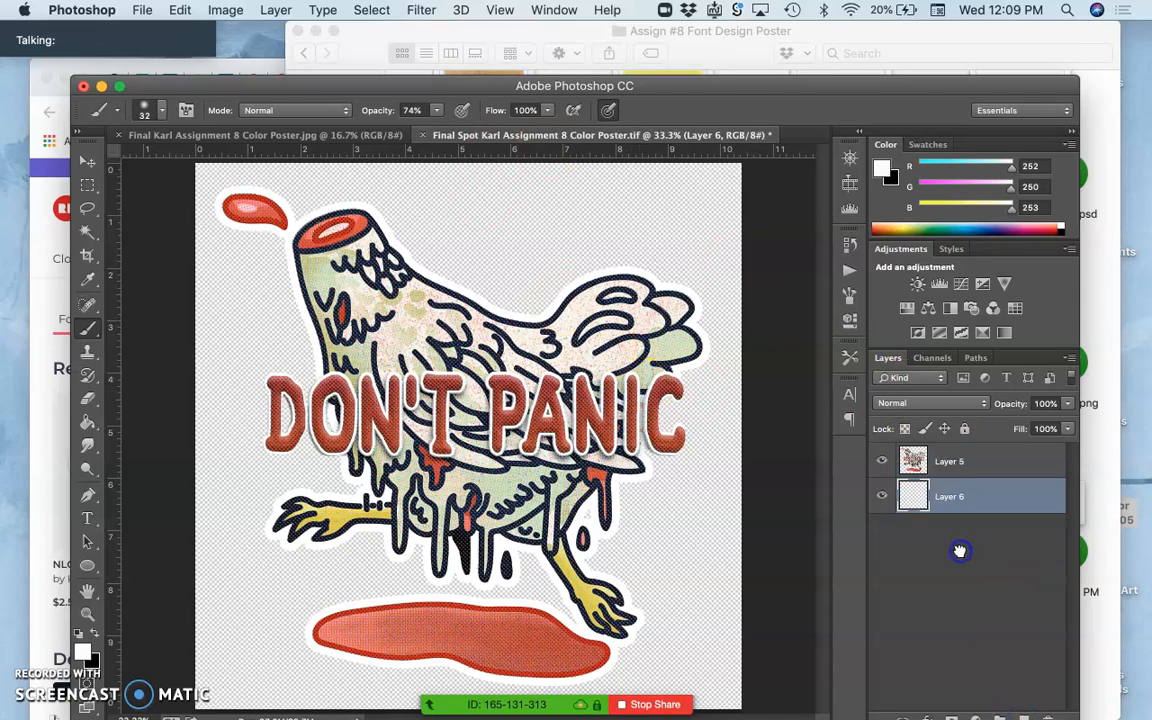
click(177, 12)
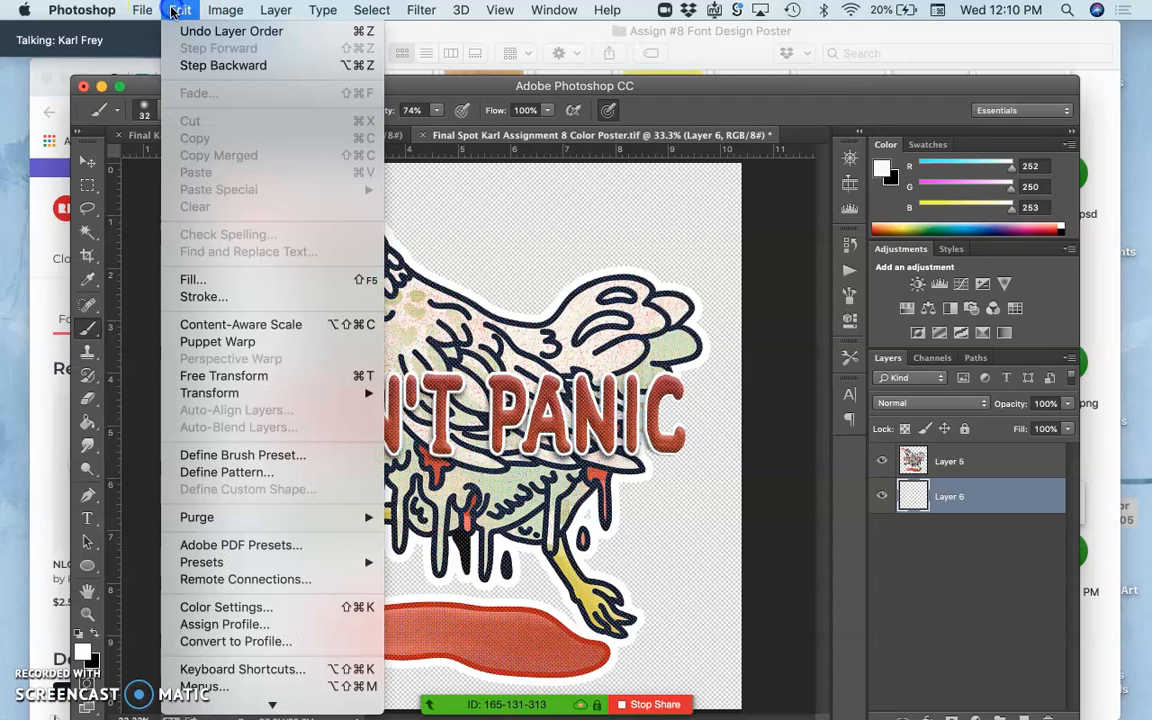
click(224, 274)
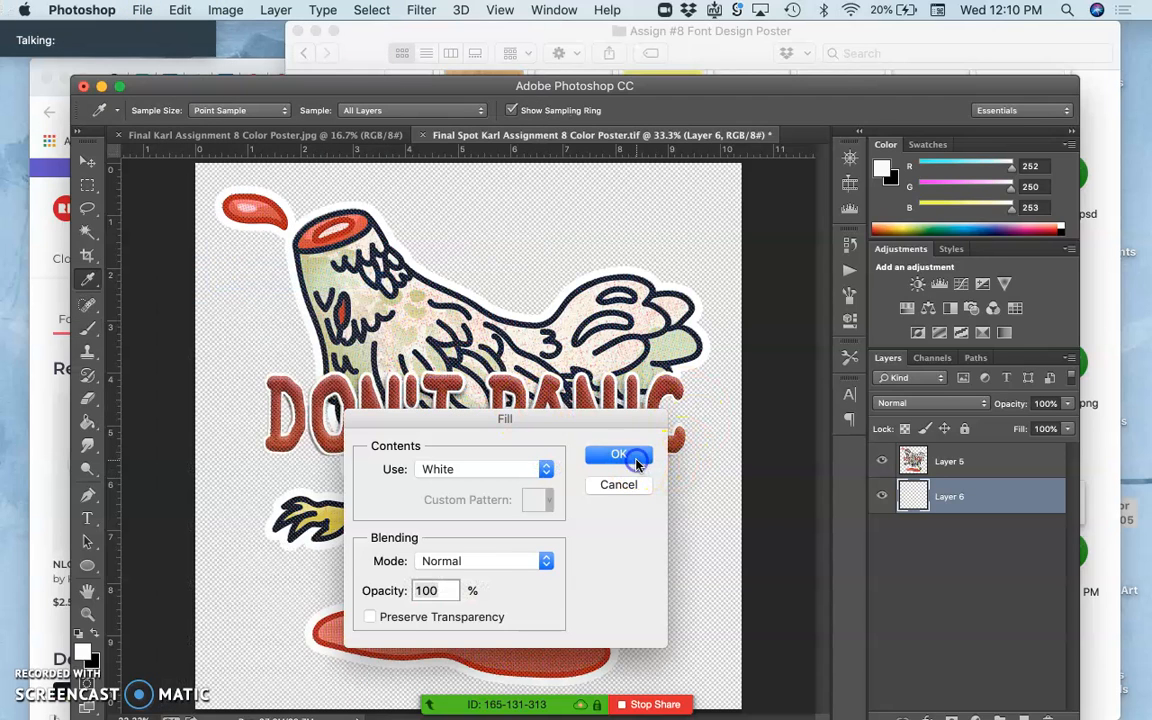
click(620, 458)
- Duplicate the white background layer and fill the copy with 50% gray
key(super+j)
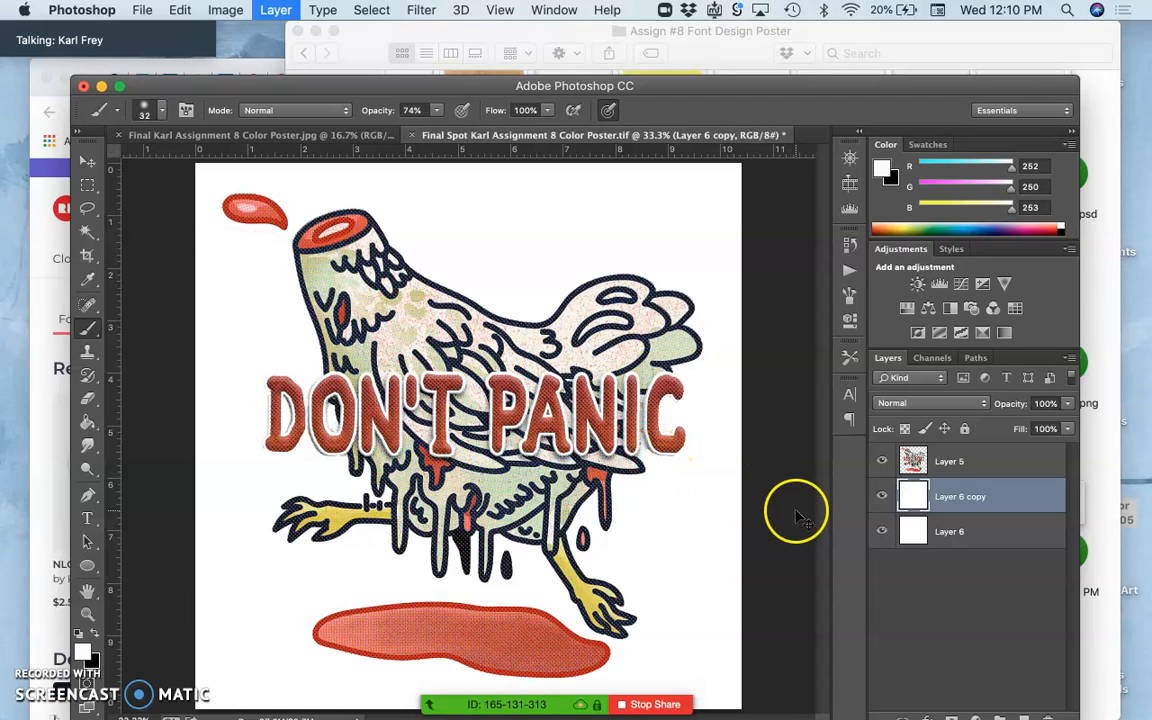
click(184, 10)
click(185, 274)
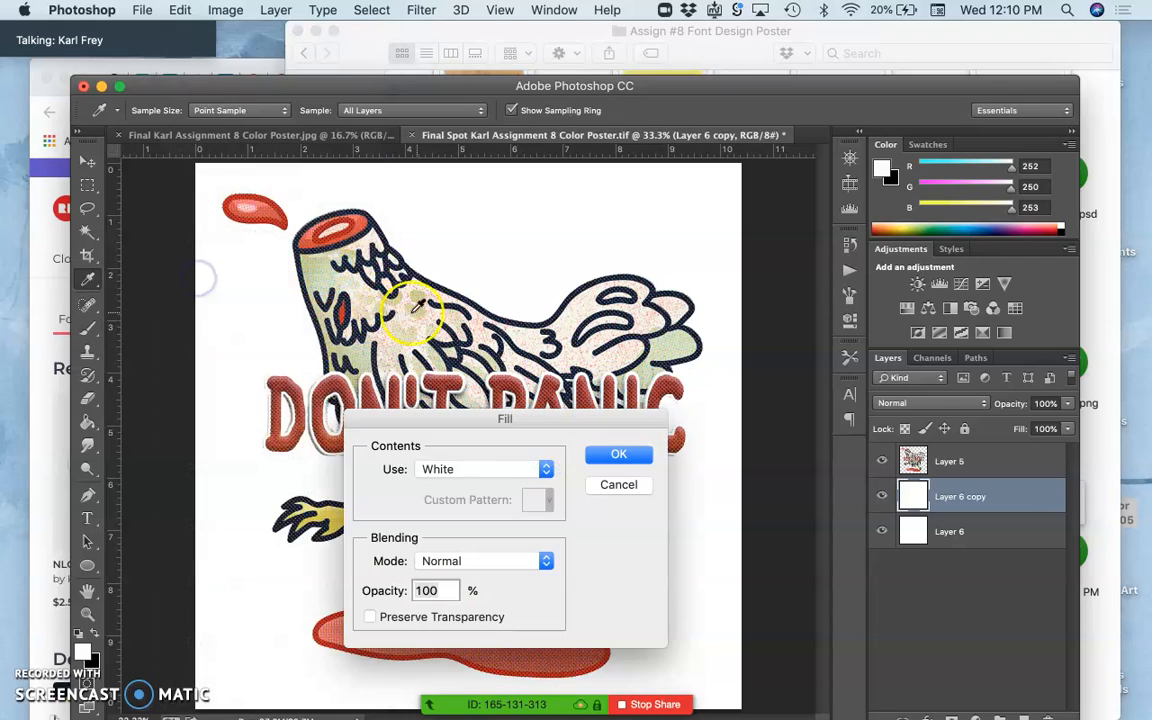
click(468, 469)
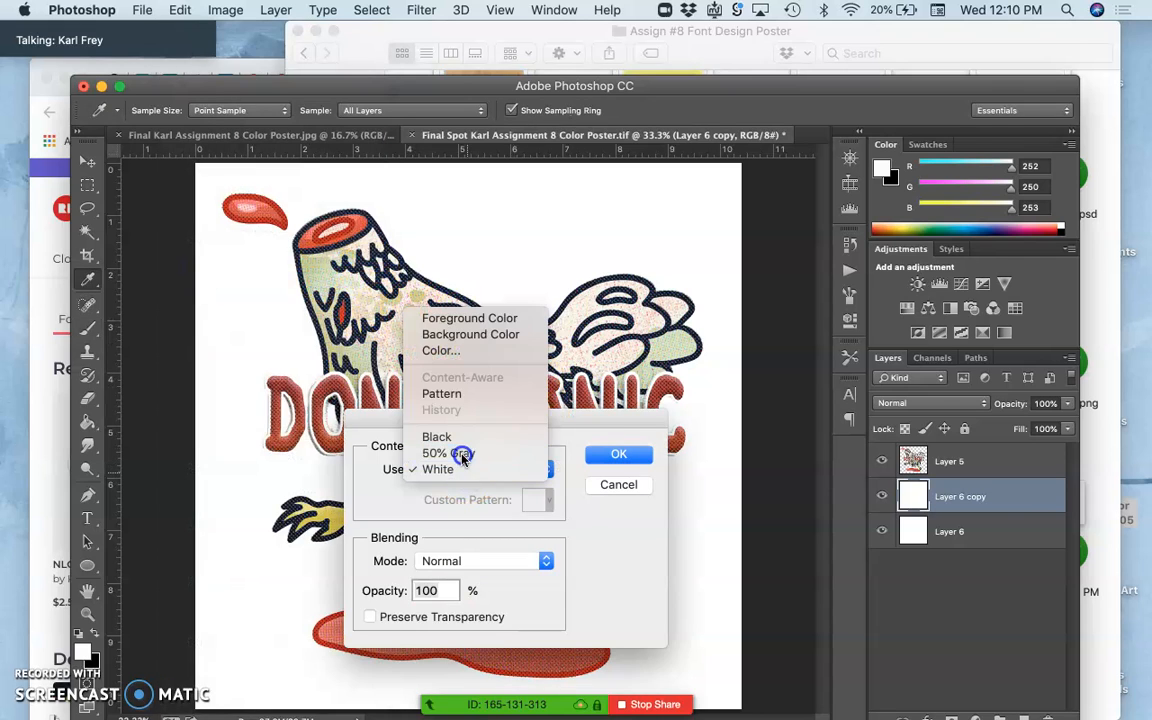
click(461, 457)
click(612, 455)
key(b)
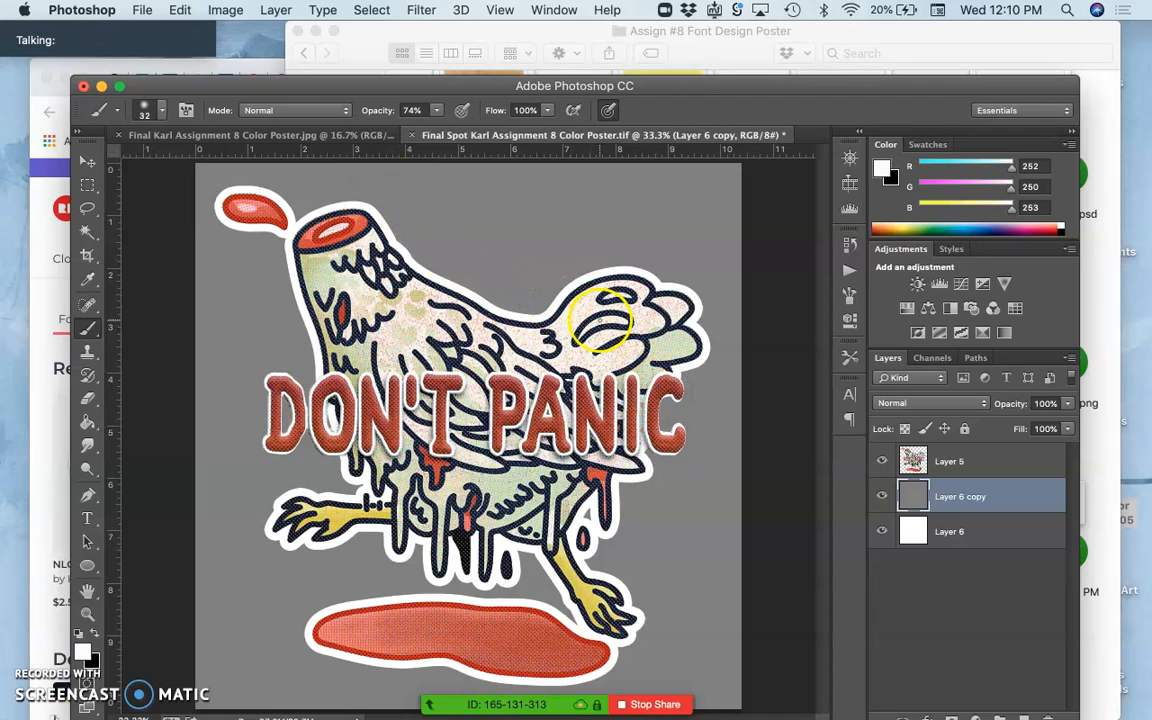
- Duplicate the gray background layer and fill the new copy with black
key(super+j)
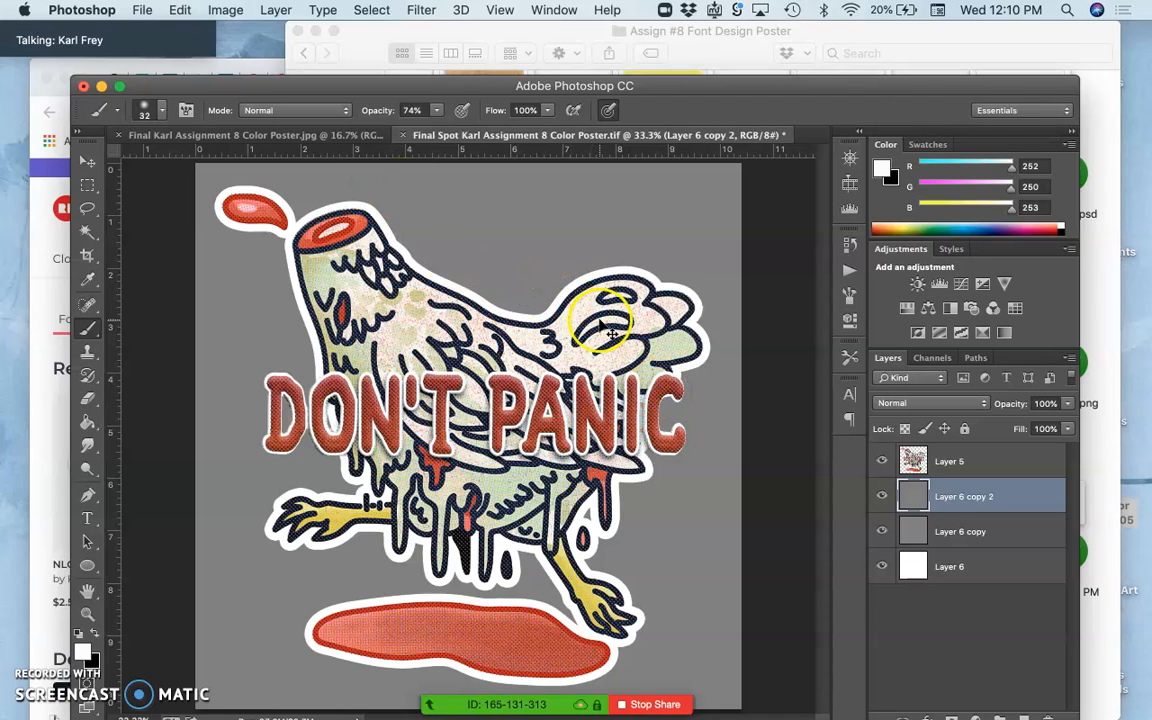
click(183, 10)
click(190, 276)
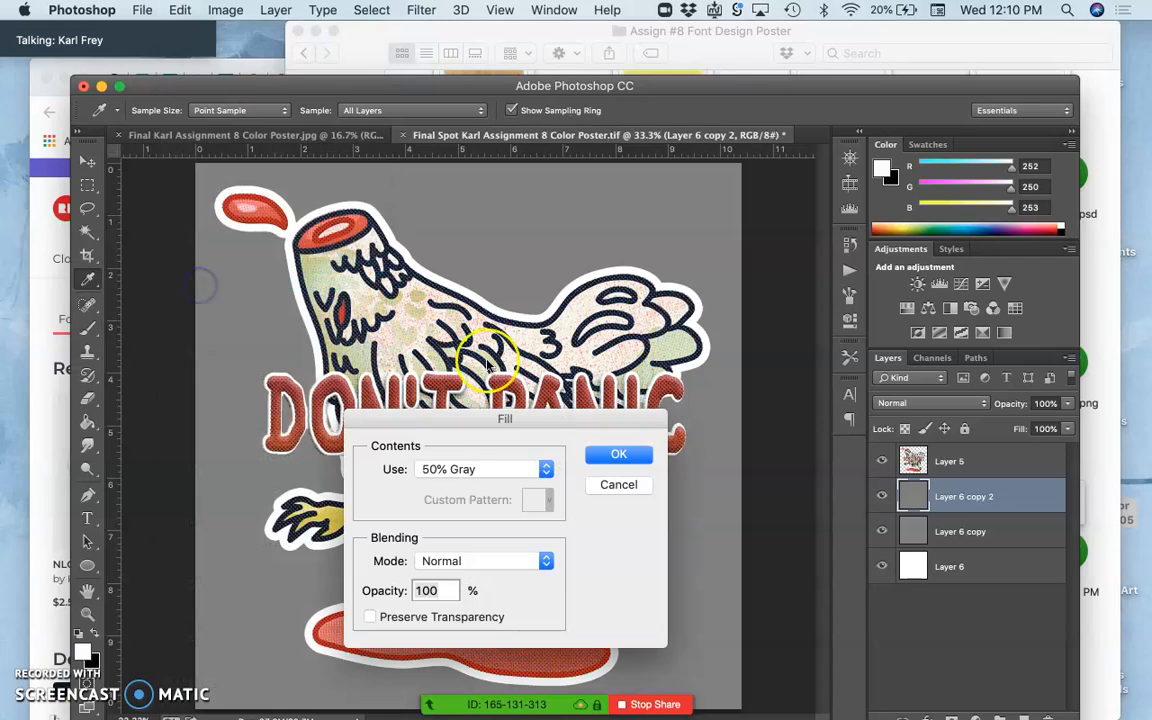
click(480, 469)
click(473, 452)
click(600, 457)
key(b)
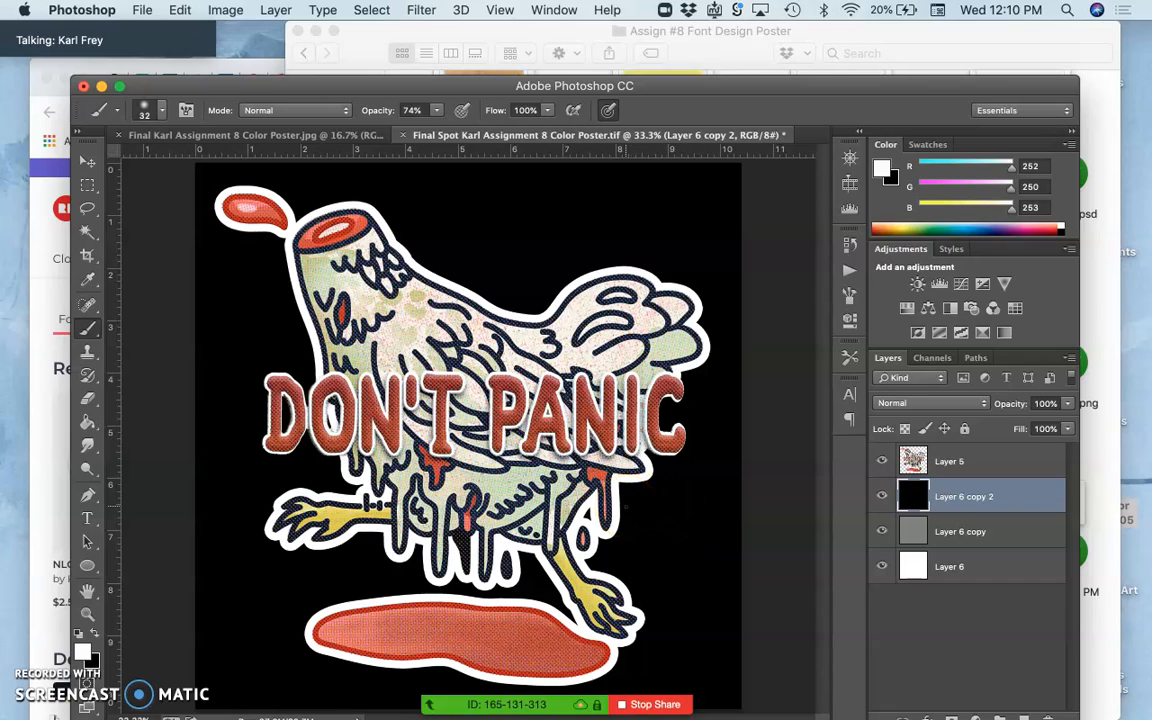
- Examine the whole cut-out artwork and its white outline against the black background
key(super+plus)
key(super+minus)
key(super+minus)
key(super+minus)
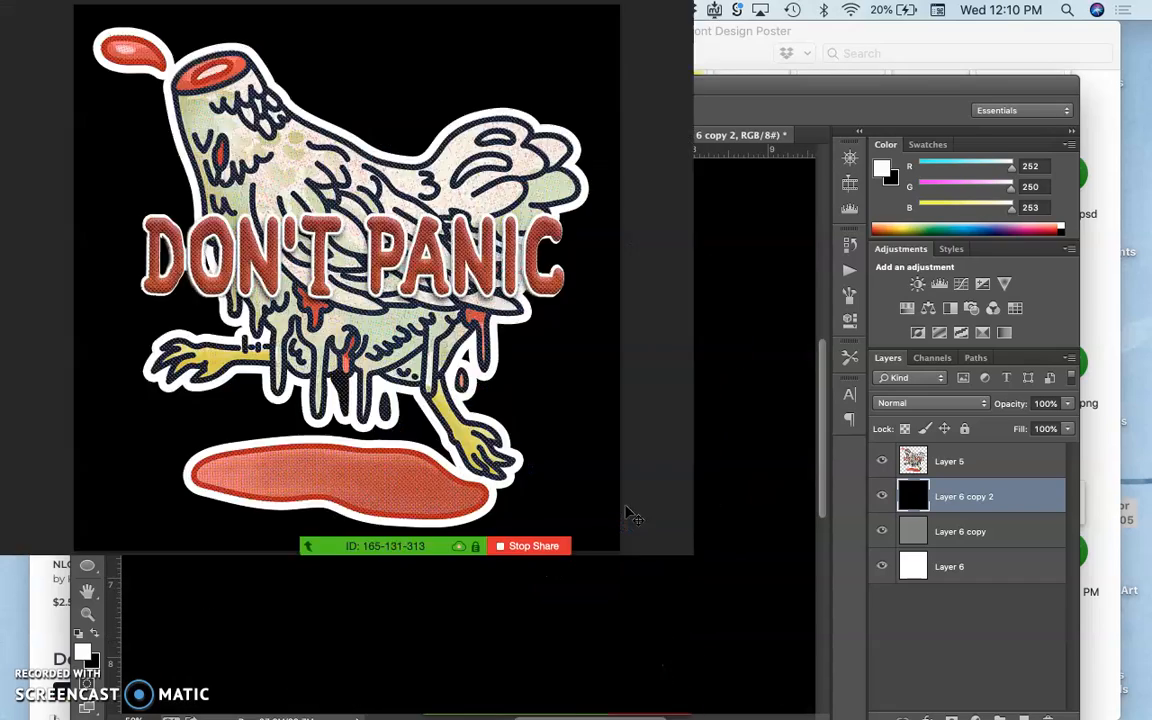
key(super+plus)
click(622, 455)
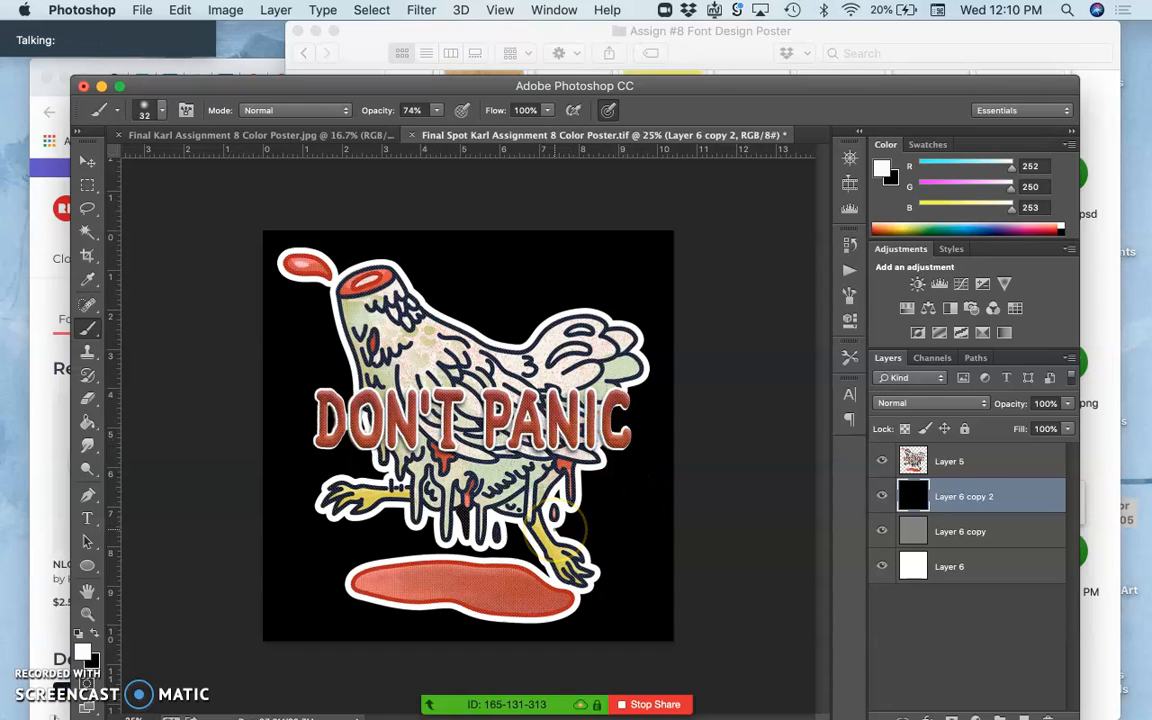
- Hide the black and gray background layers to check the artwork against white, and show both layers again
click(882, 497)
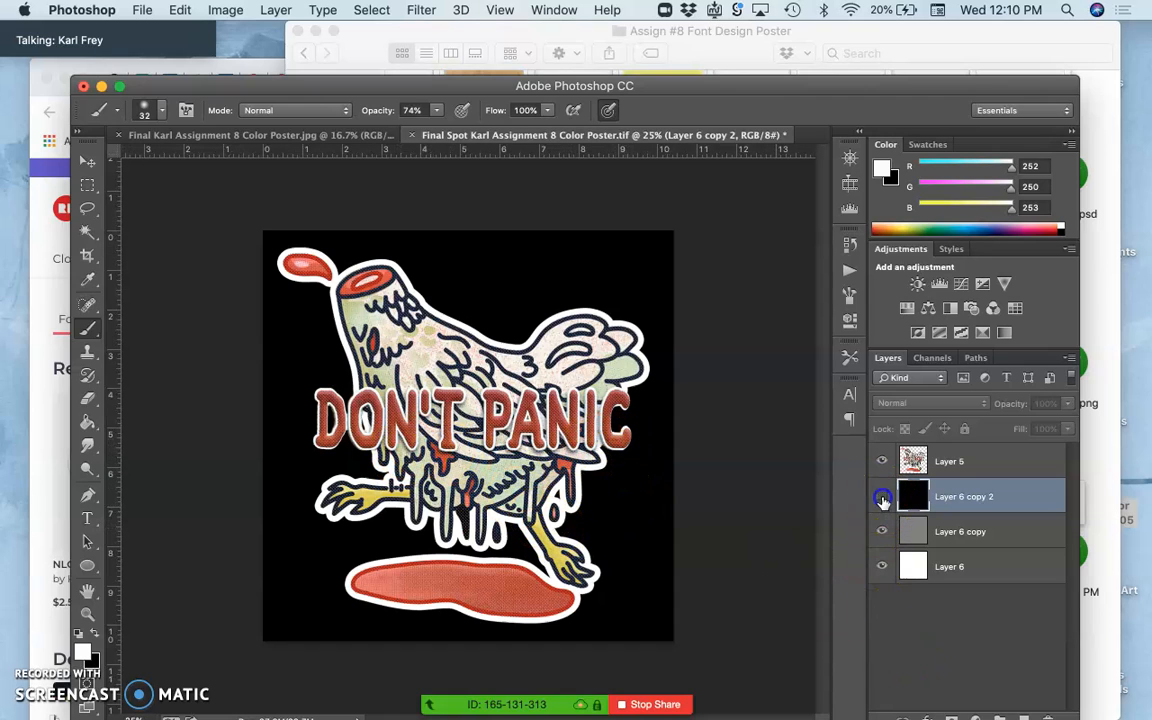
click(883, 530)
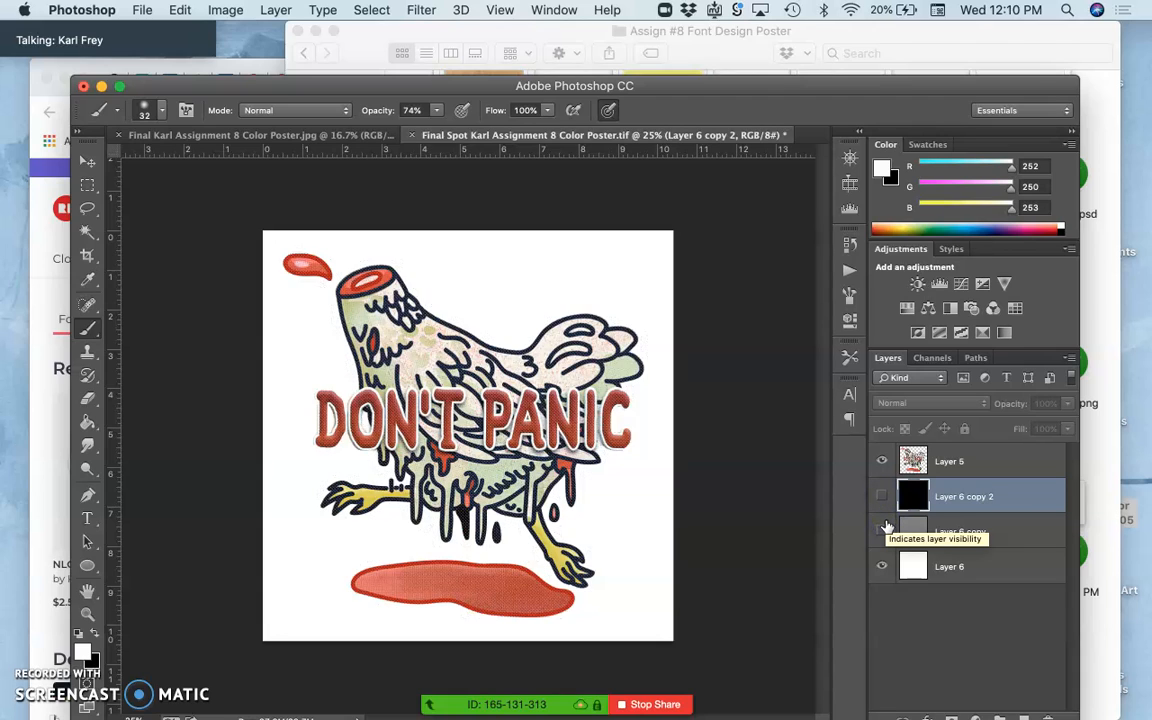
click(884, 528)
click(882, 496)
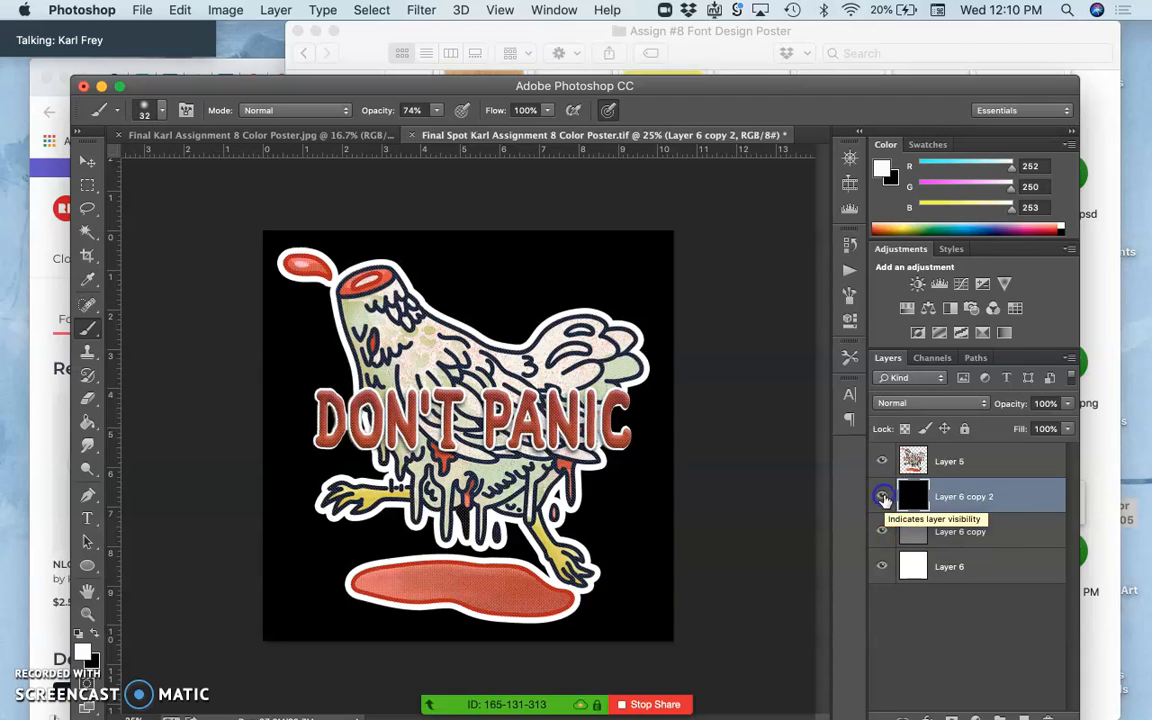
- Lasso a narrow strip along the thin white outline on the inner curve of the letter C in PANIC
key(super+equal)
key(super+equal)
key(super+equal)
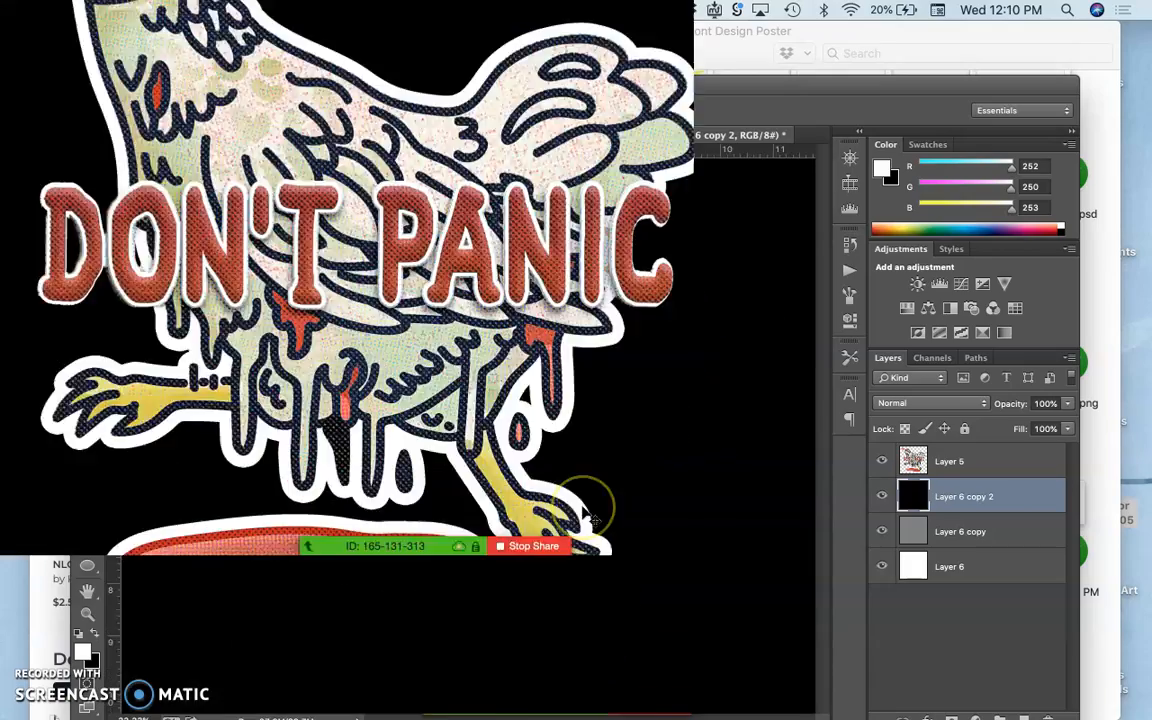
scroll(585, 510, right, 5)
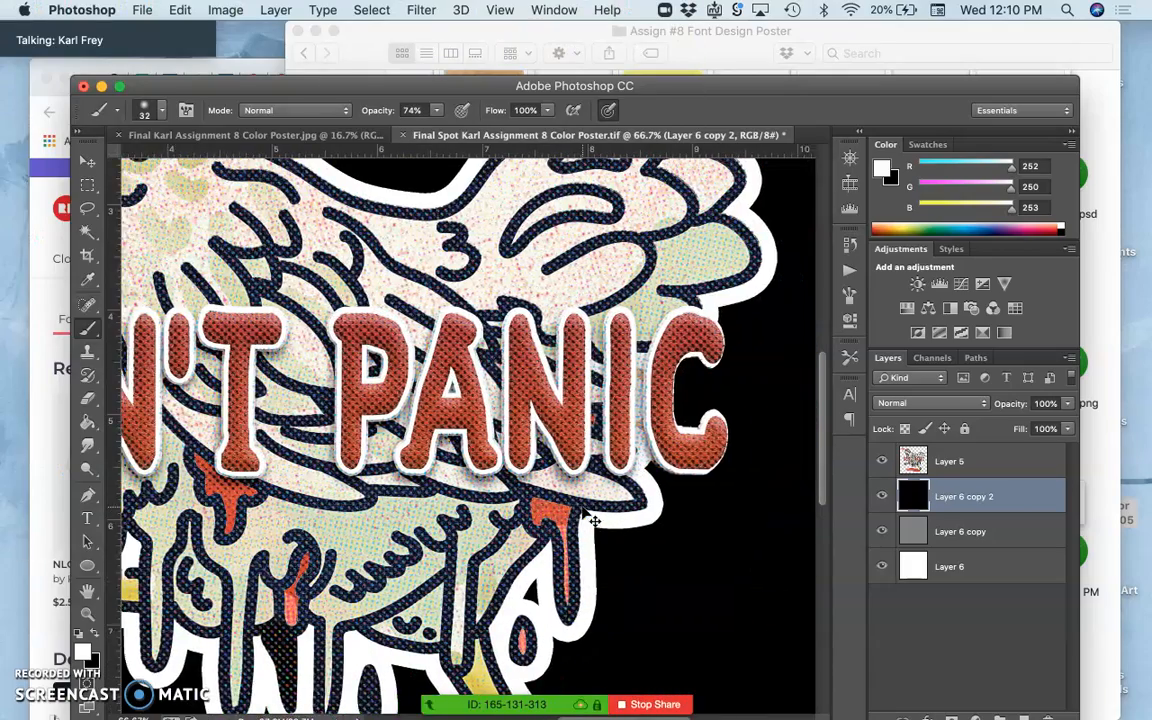
key(super+equal)
key(super+equal)
key(super+equal)
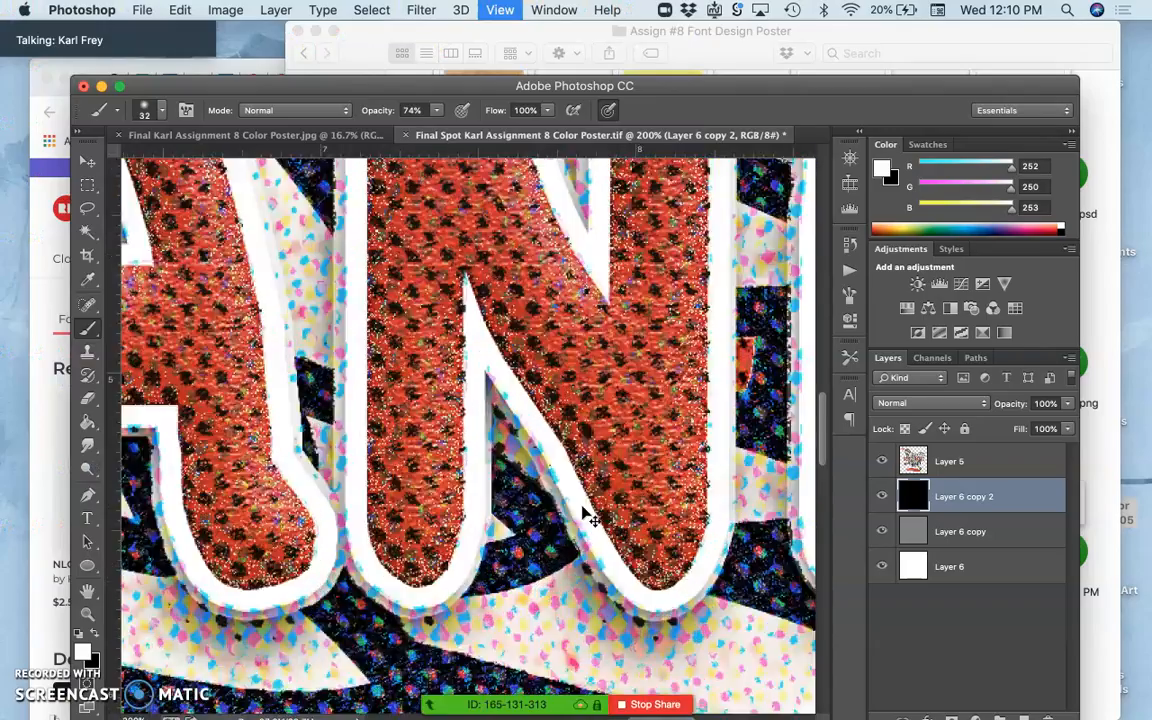
scroll(583, 509, up, 3)
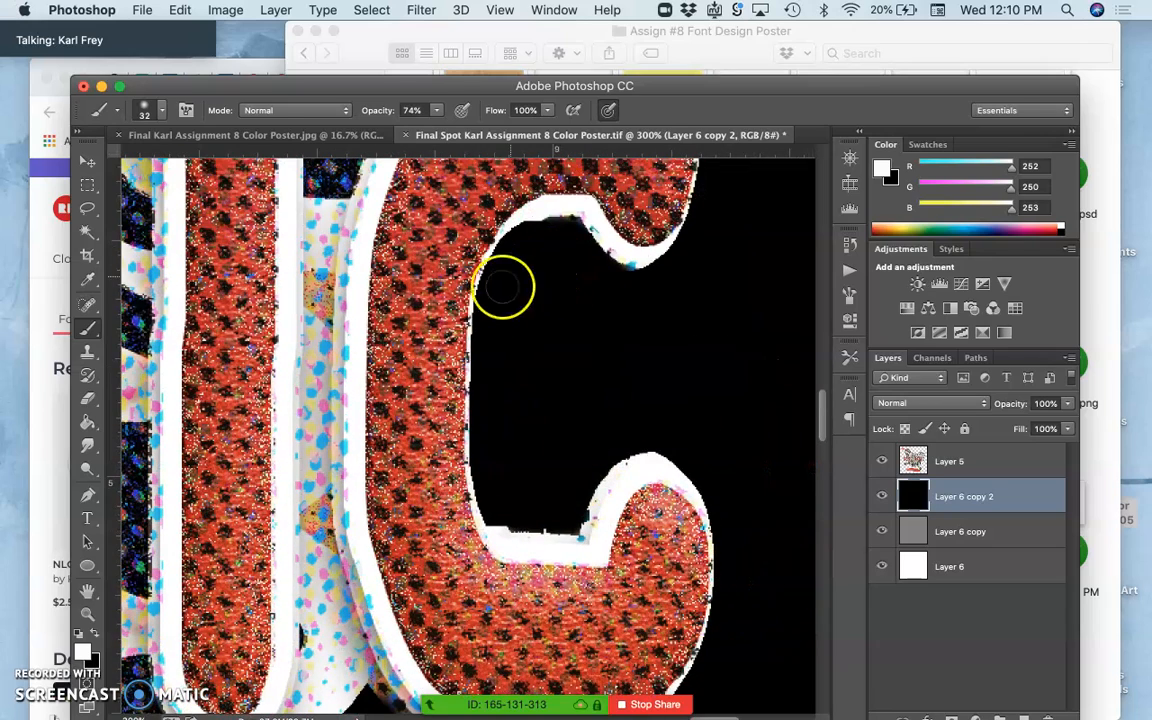
click(87, 212)
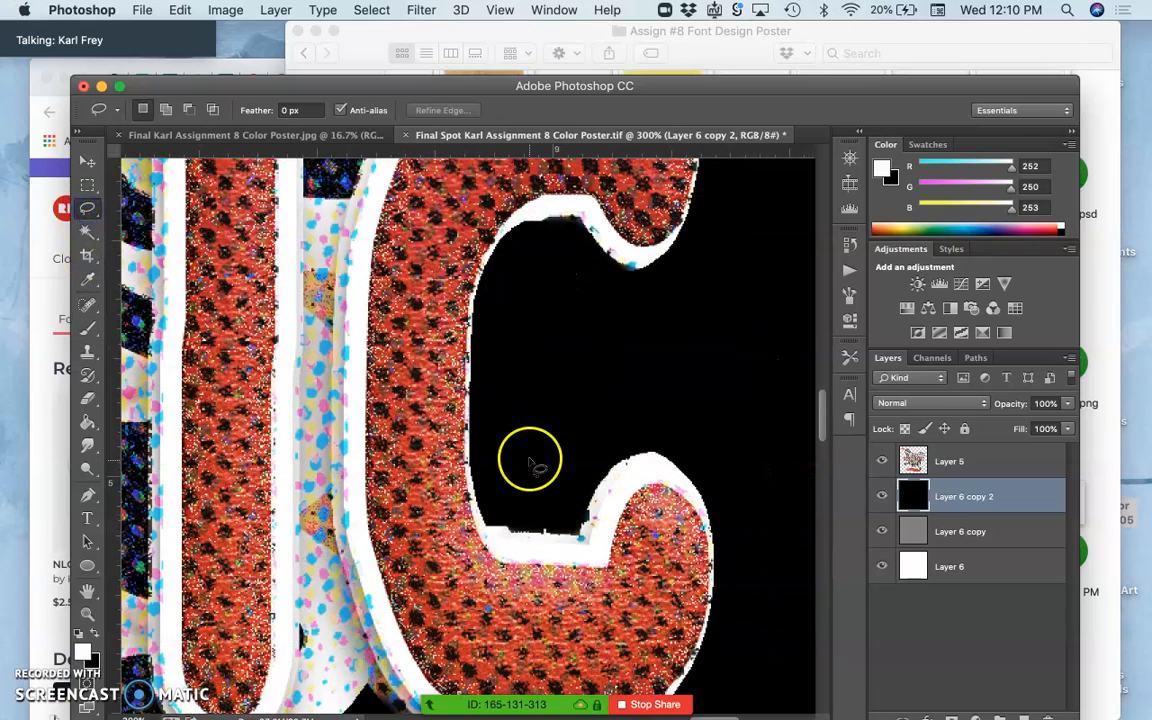
drag(510, 535, 487, 474)
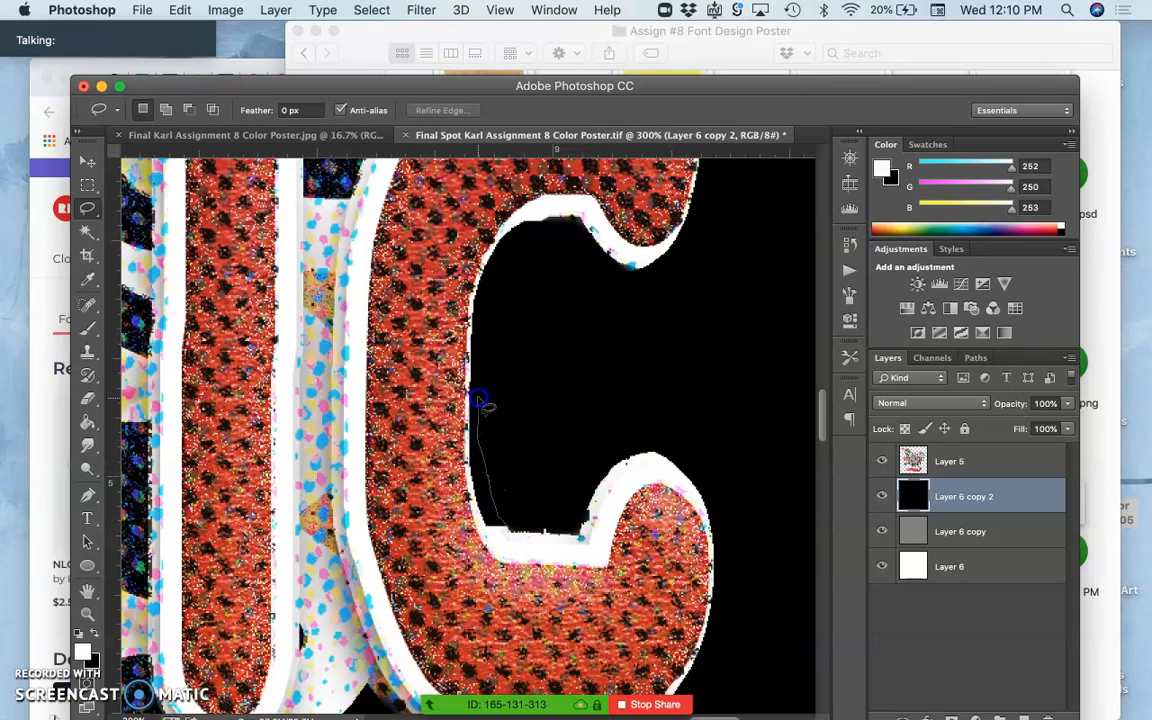
drag(490, 350, 490, 328)
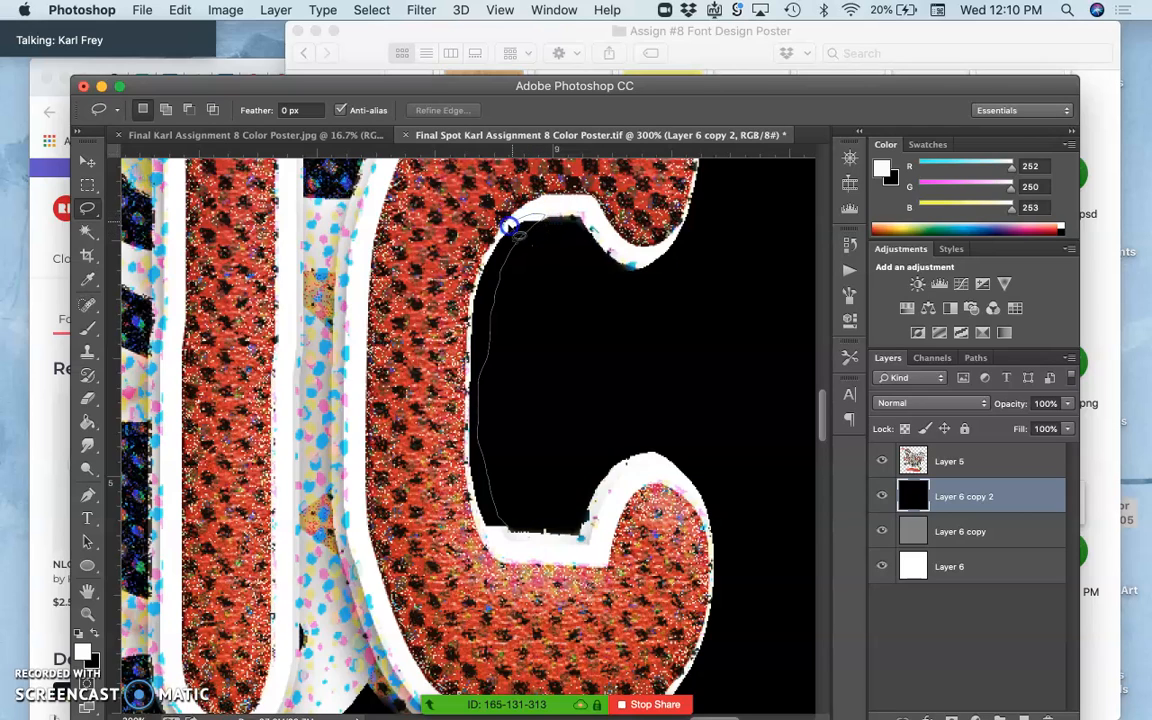
drag(493, 250, 470, 304)
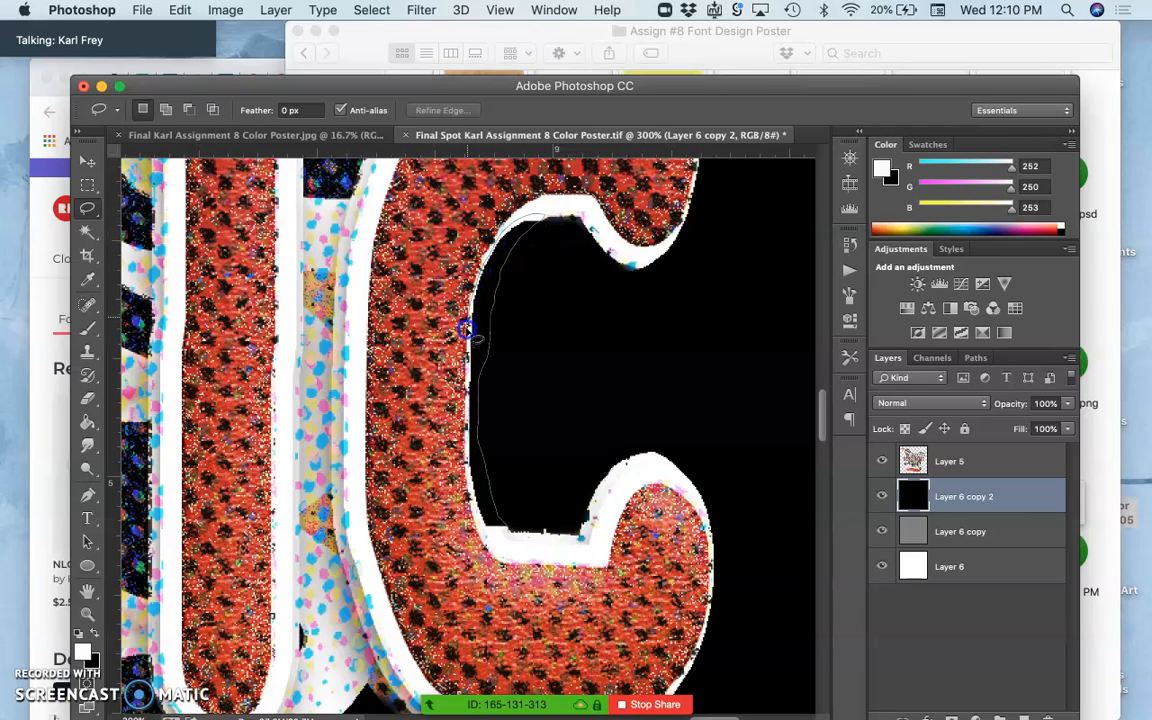
drag(466, 351, 464, 396)
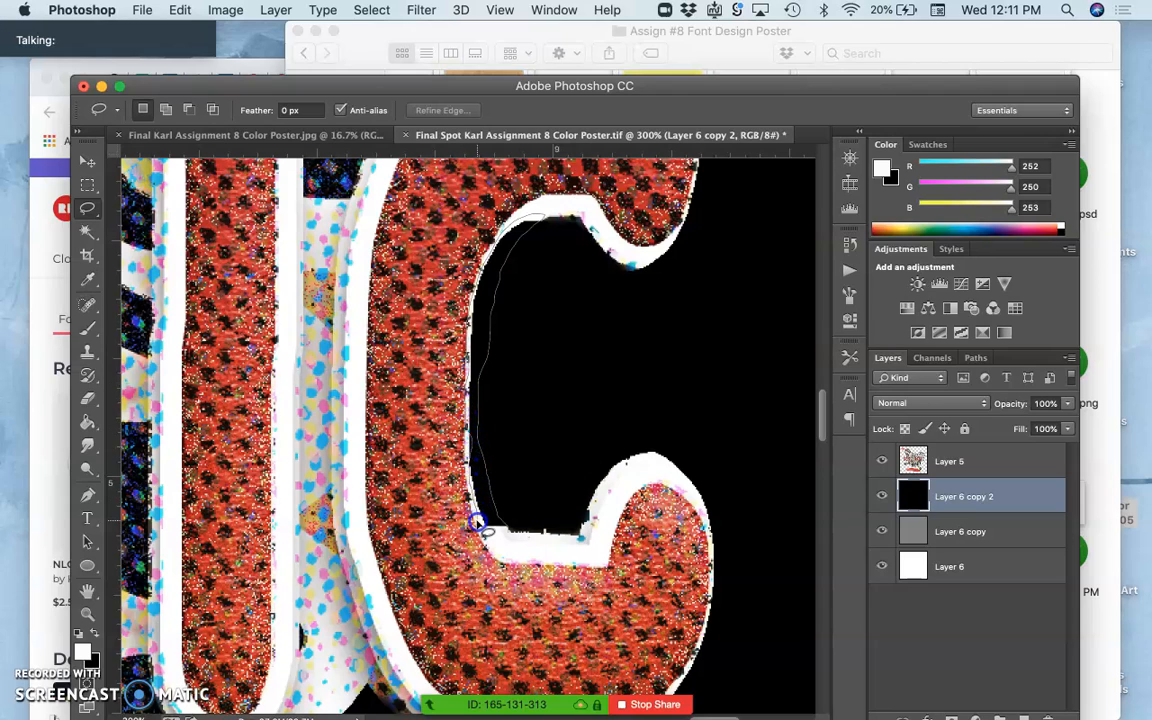
mouse_move(505, 490)
mouse_down()
mouse_move(478, 419)
mouse_move(474, 428)
mouse_up()
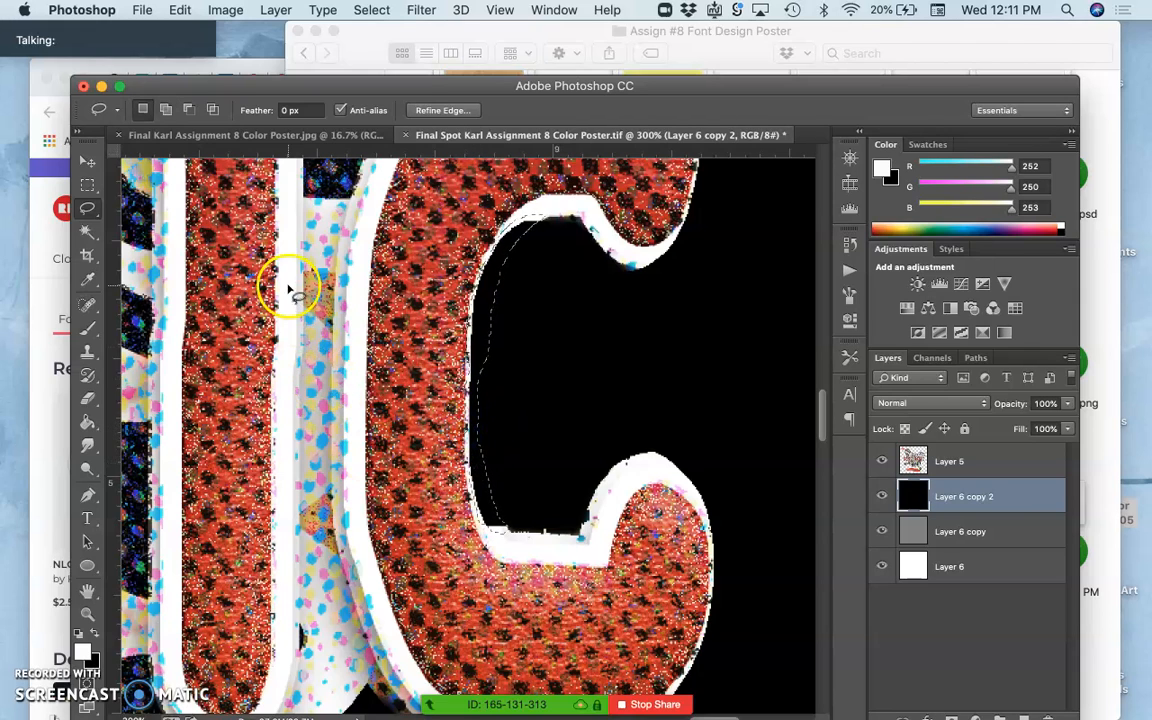
- Set up the Brush tool with 100% hardness and a 22 px size
click(88, 328)
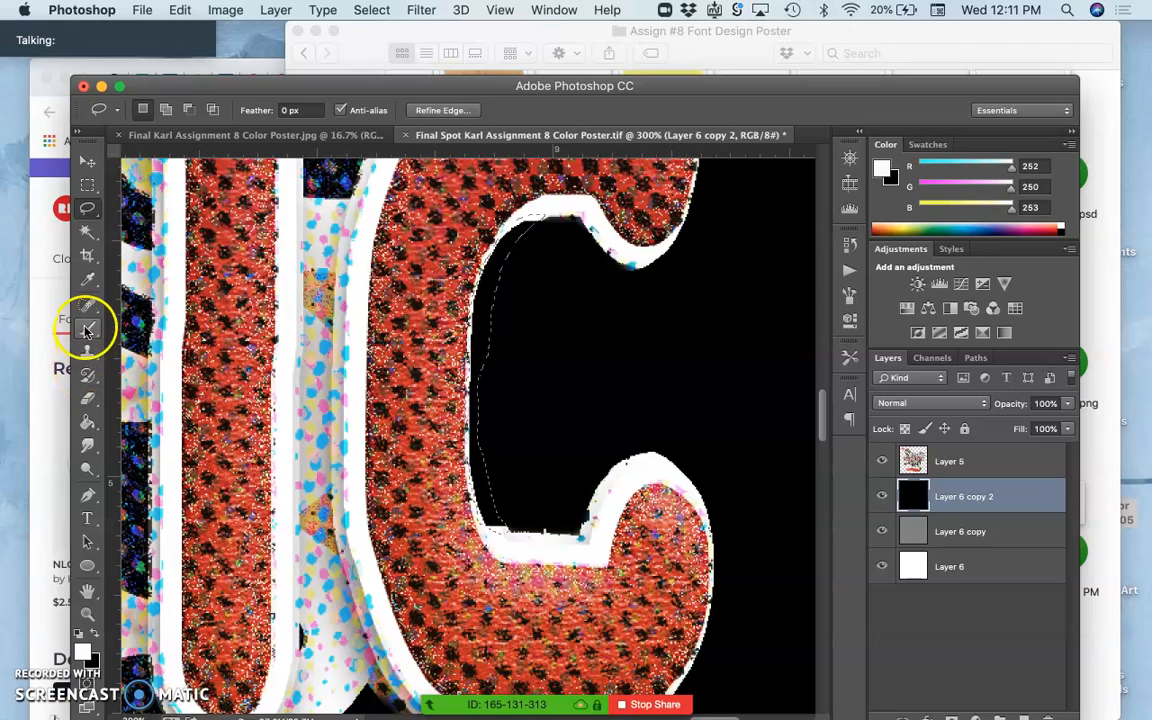
click(155, 112)
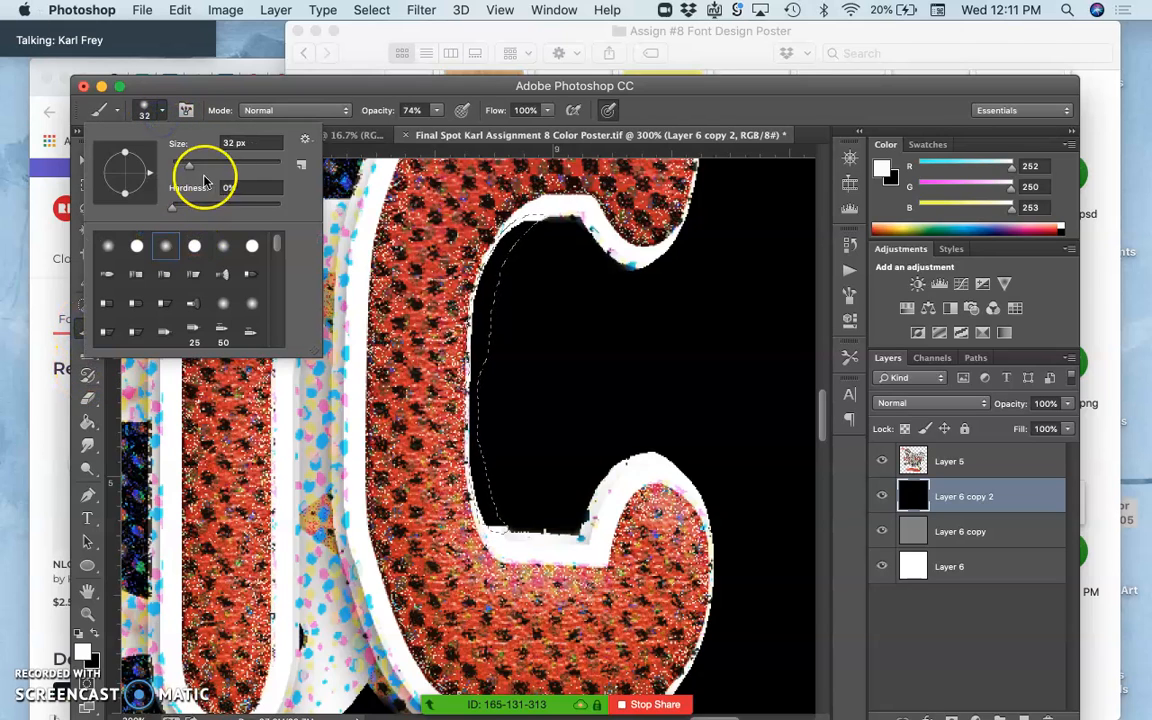
click(172, 207)
drag(172, 207, 281, 207)
mouse_move(189, 163)
mouse_down()
mouse_move(200, 162)
mouse_move(183, 163)
mouse_up()
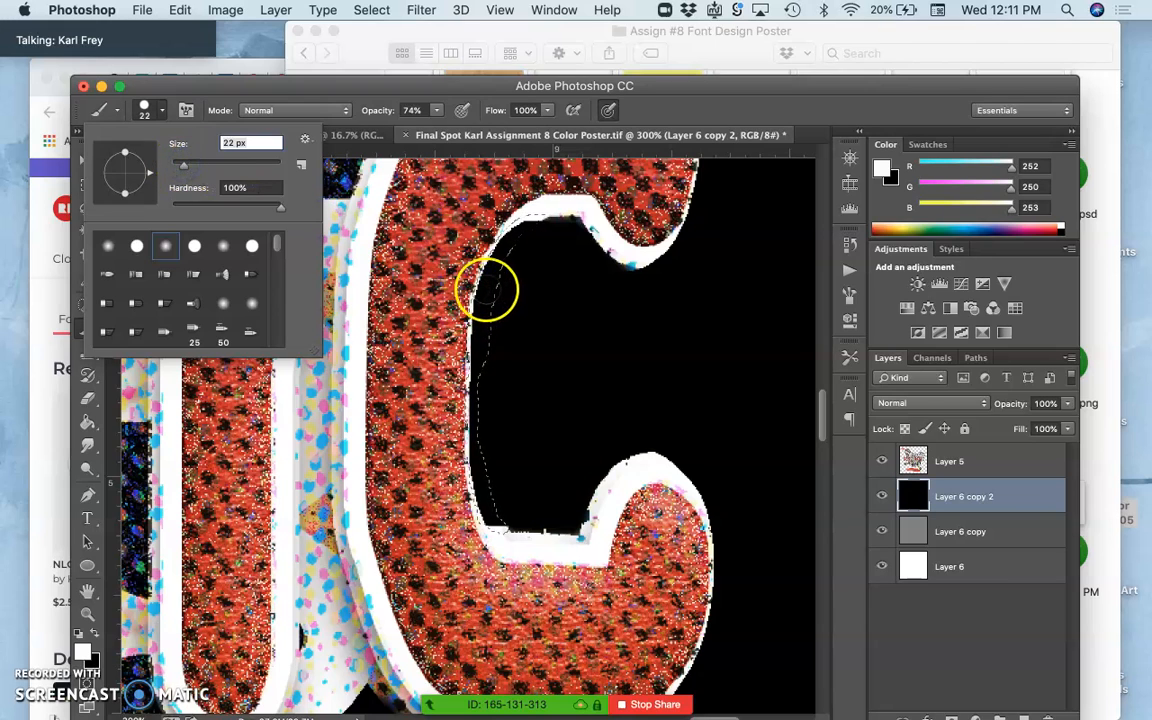
- Raise the brush opacity to 100% and paint the selected strip inside the C white on the black background layer
drag(495, 292, 503, 278)
click(437, 110)
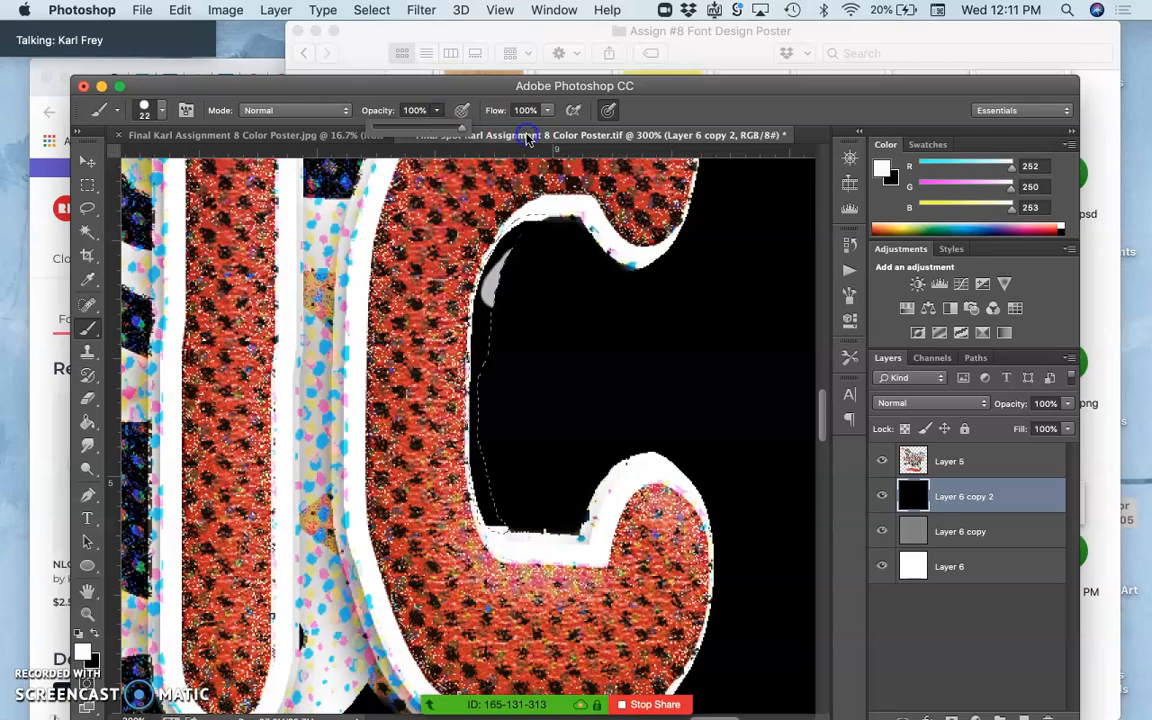
click(535, 230)
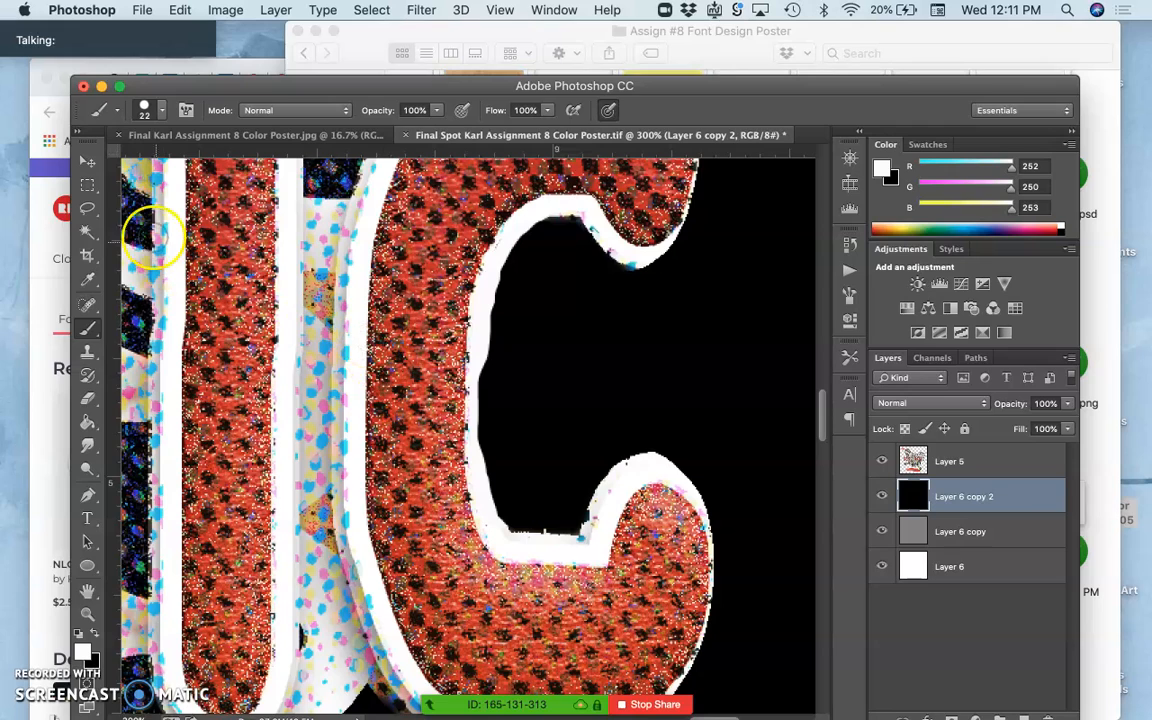
- Lasso the uneven middle part of the C's inner outline, paint it white with the brush, and deselect
click(87, 208)
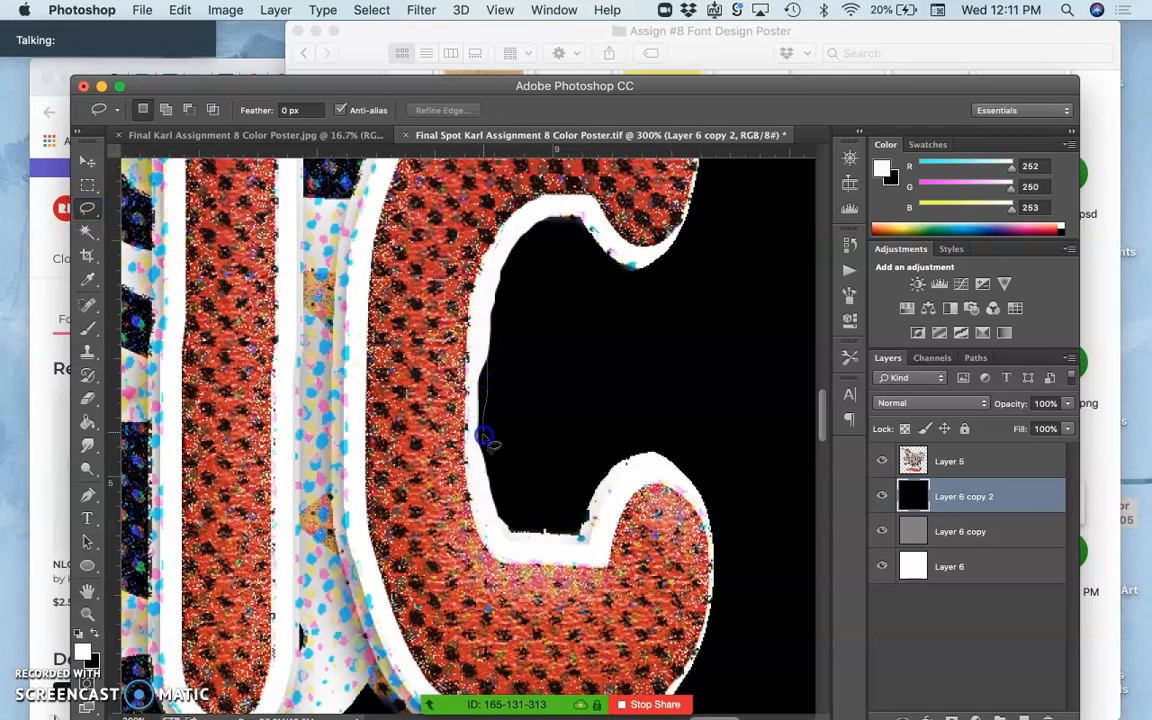
drag(470, 398, 483, 349)
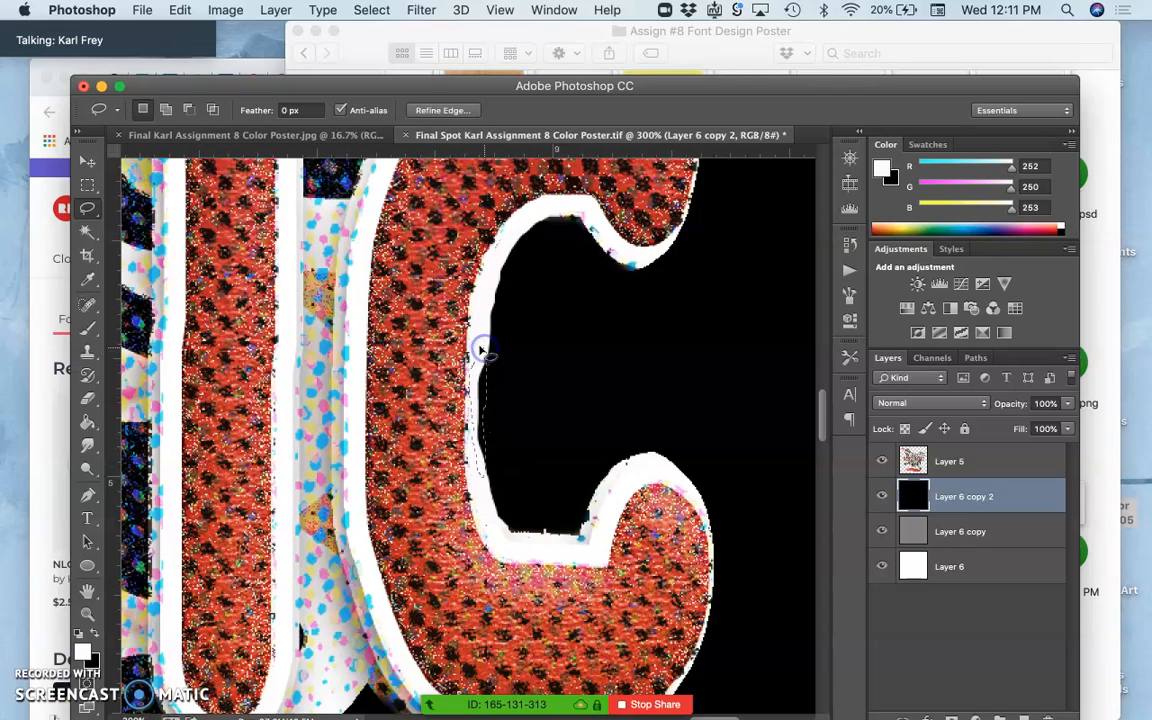
click(88, 336)
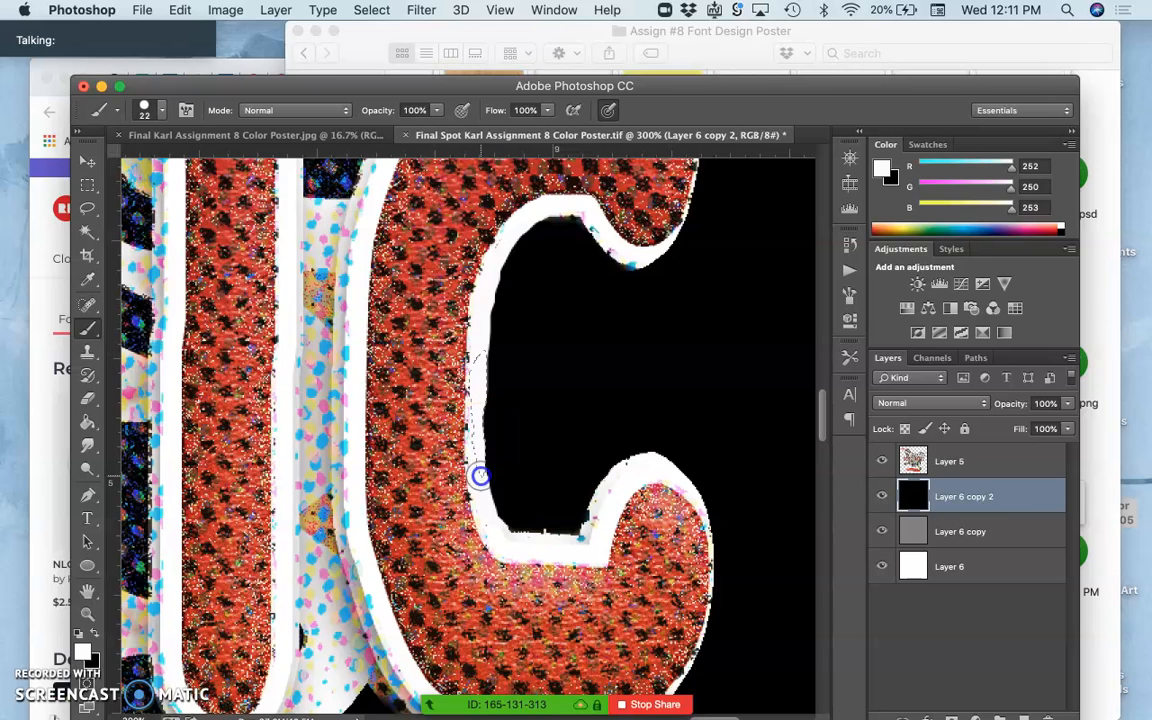
key(super+d)
scroll(594, 543, down, 3)
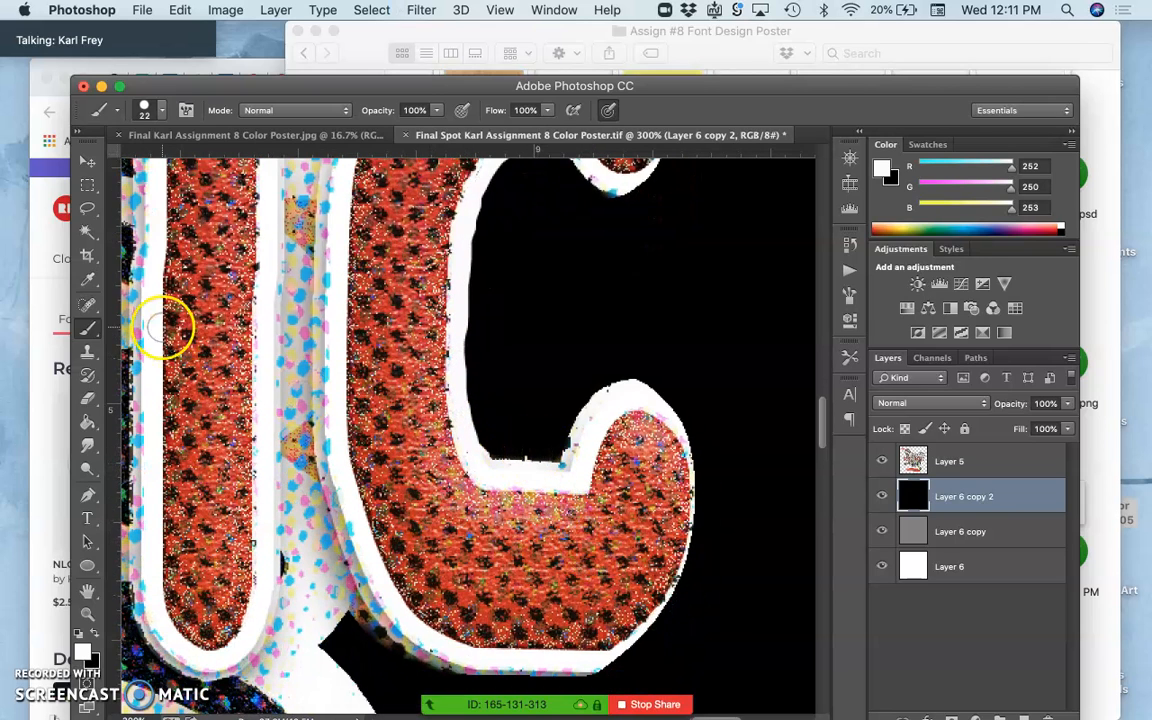
click(86, 208)
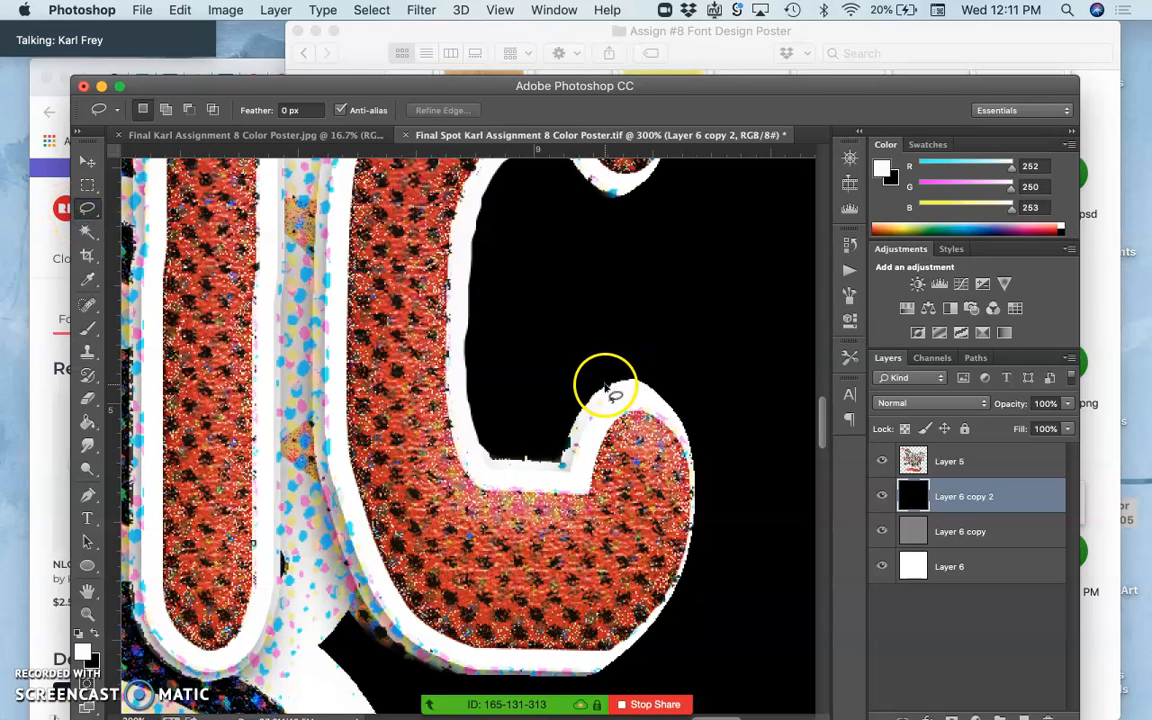
click(583, 417)
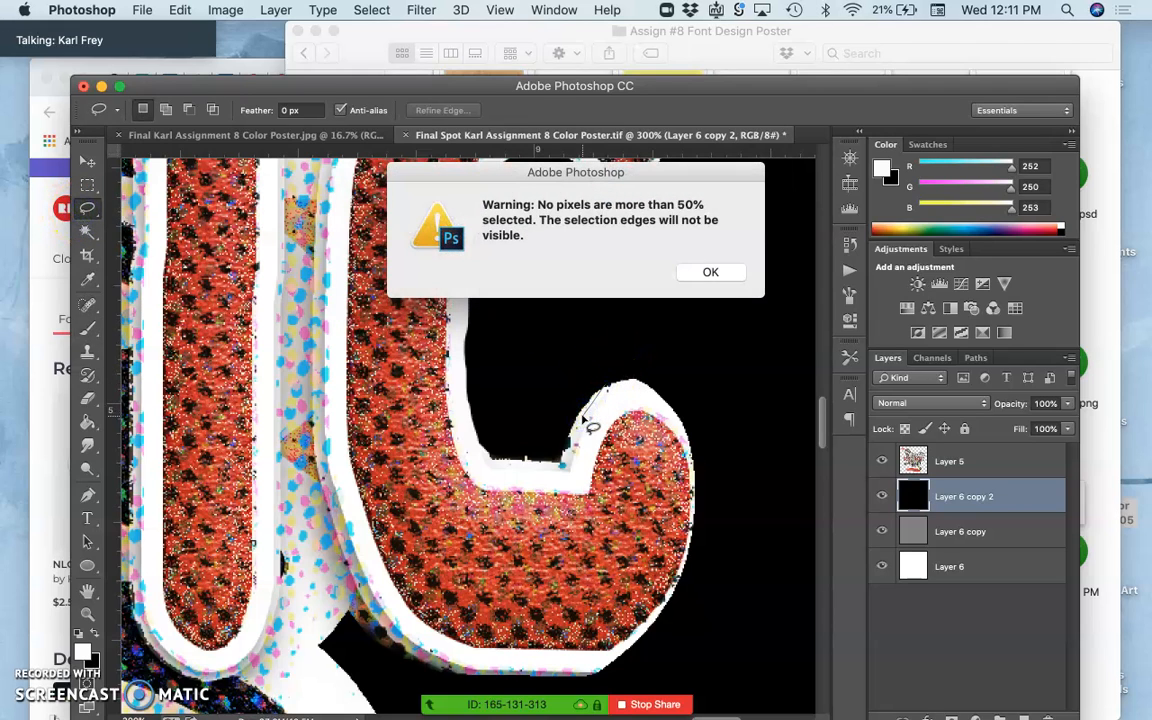
click(713, 274)
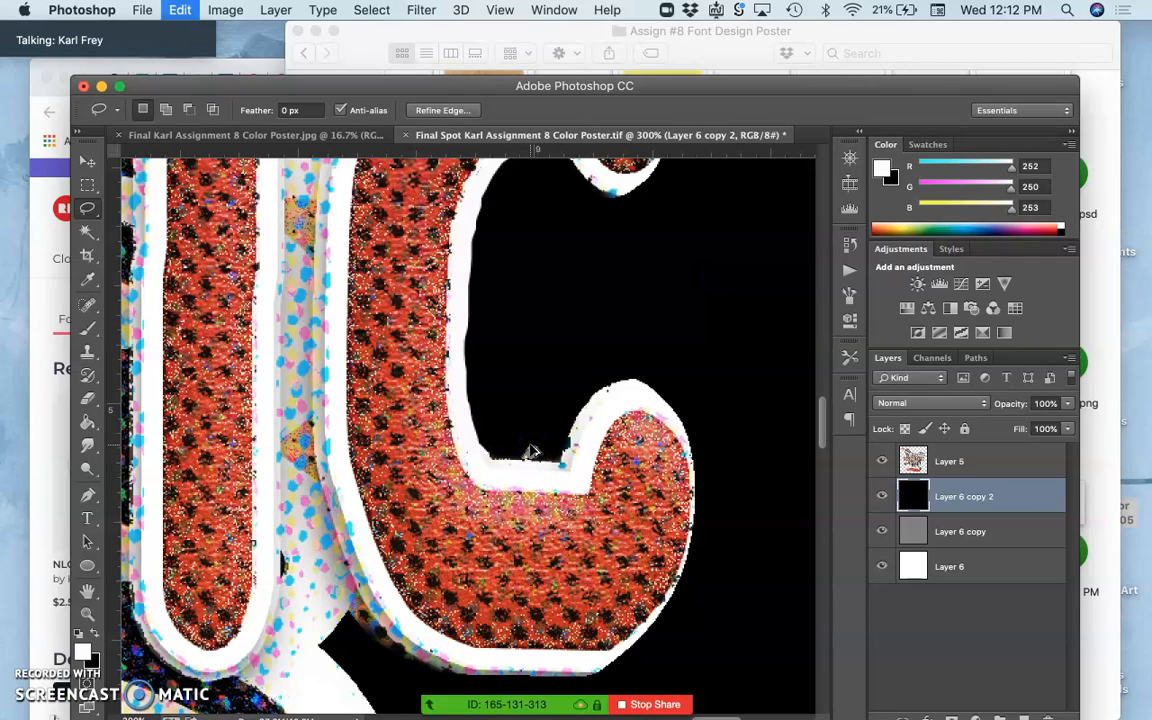
- Make Layer 5 active, clear the selection, and marquee a narrow vertical strip along the straight inner edge of the letter D
click(980, 458)
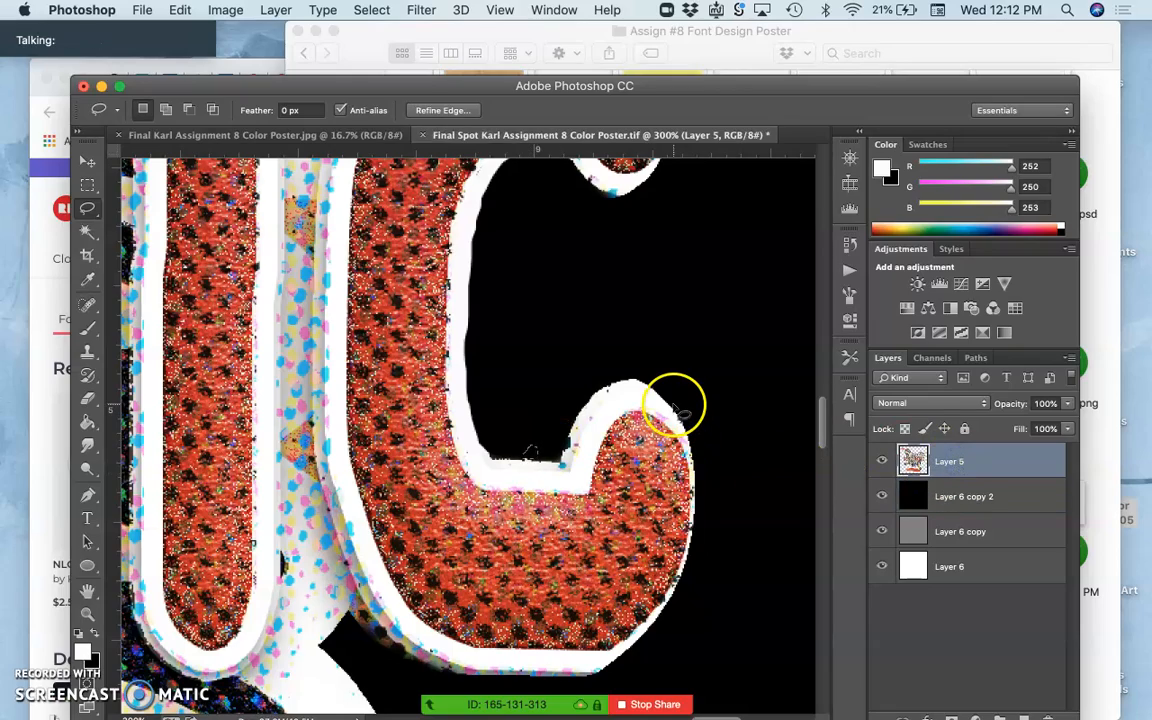
key(super+d)
scroll(530, 470, left, 15)
scroll(527, 490, left, 15)
scroll(479, 402, up, 3)
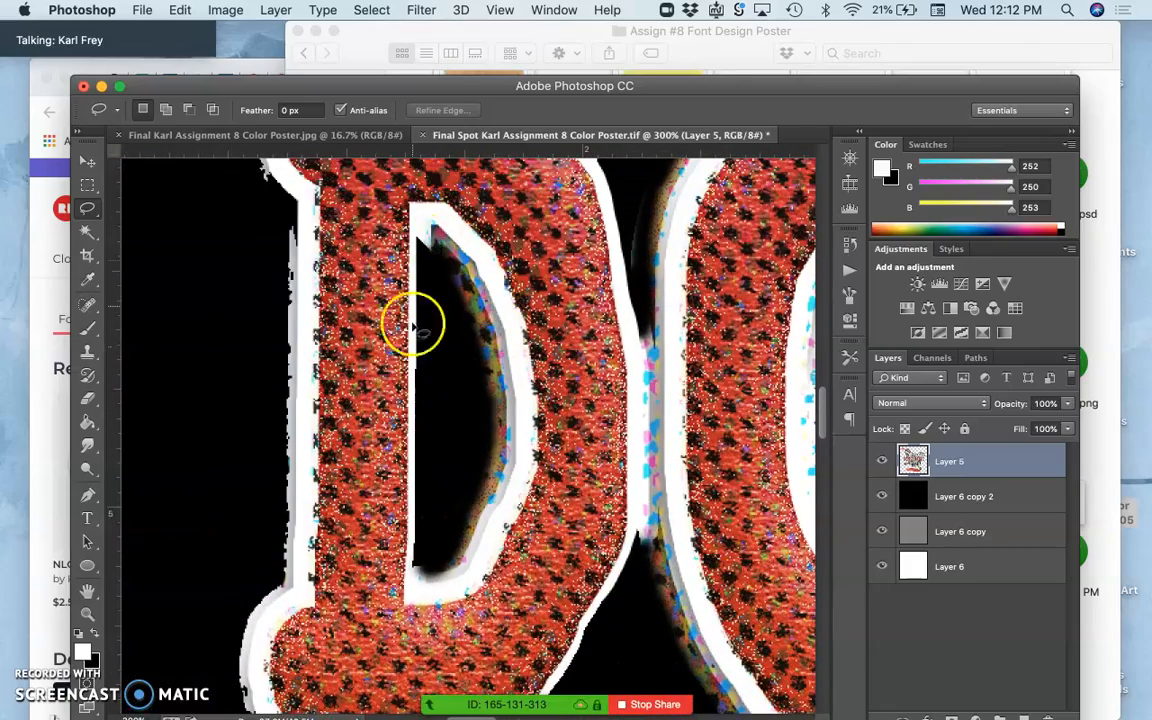
scroll(412, 325, up, 3)
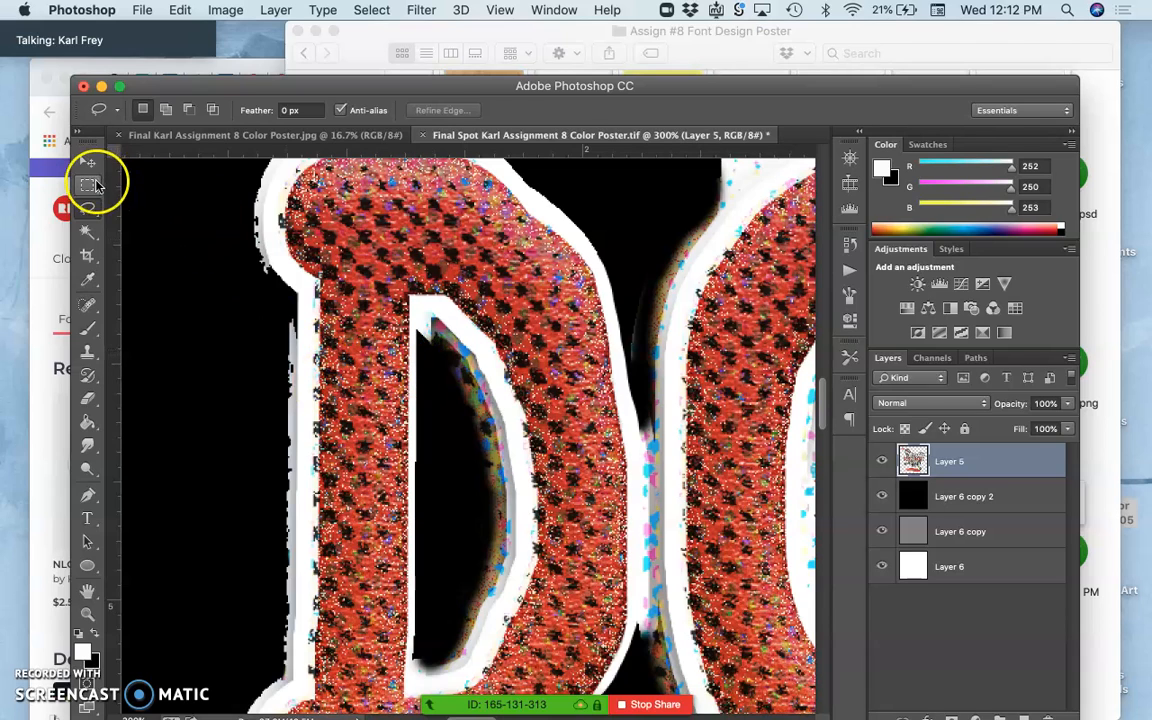
click(93, 185)
scroll(514, 411, down, 3)
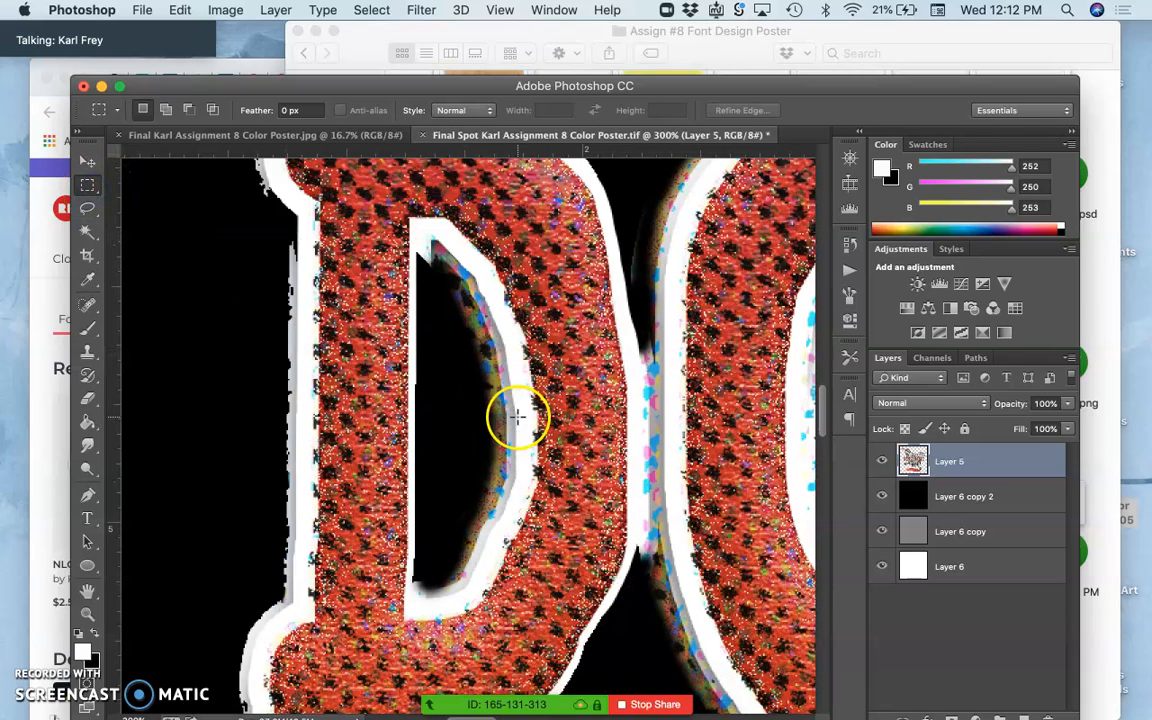
mouse_move(421, 244)
mouse_down()
mouse_move(425, 497)
mouse_move(410, 598)
mouse_up()
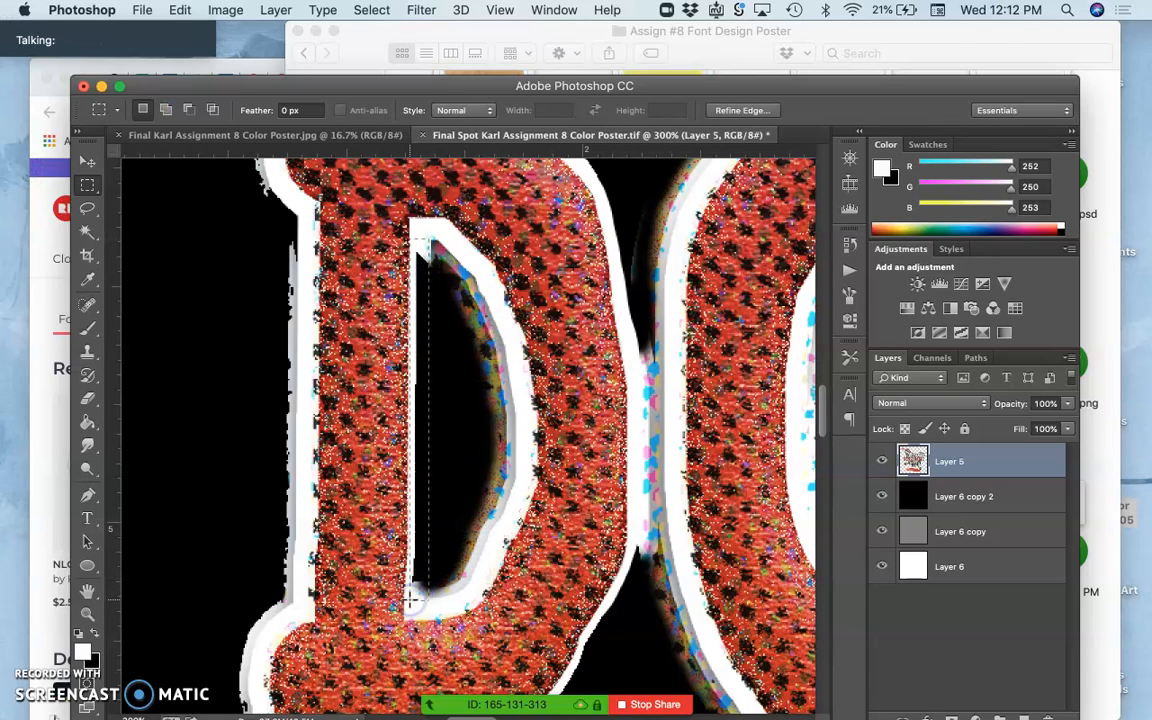
- Fill the selected strip inside the D with white in Normal mode at 100% opacity, and deselect
click(178, 9)
click(188, 268)
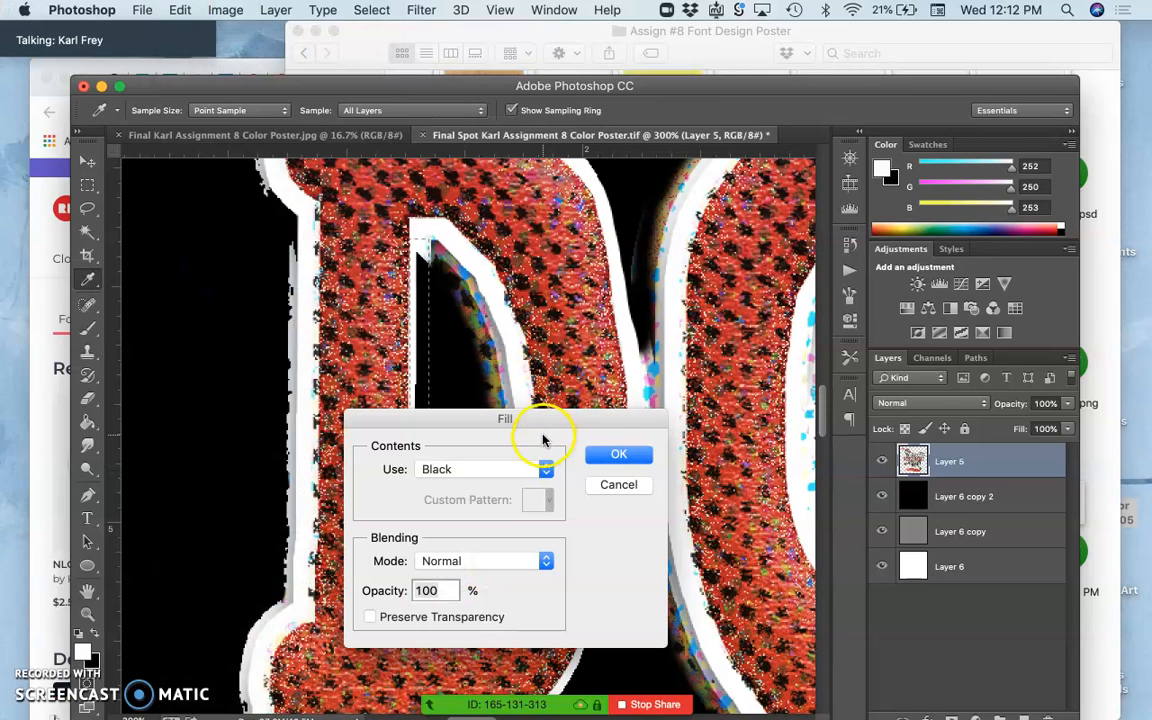
click(527, 466)
click(507, 501)
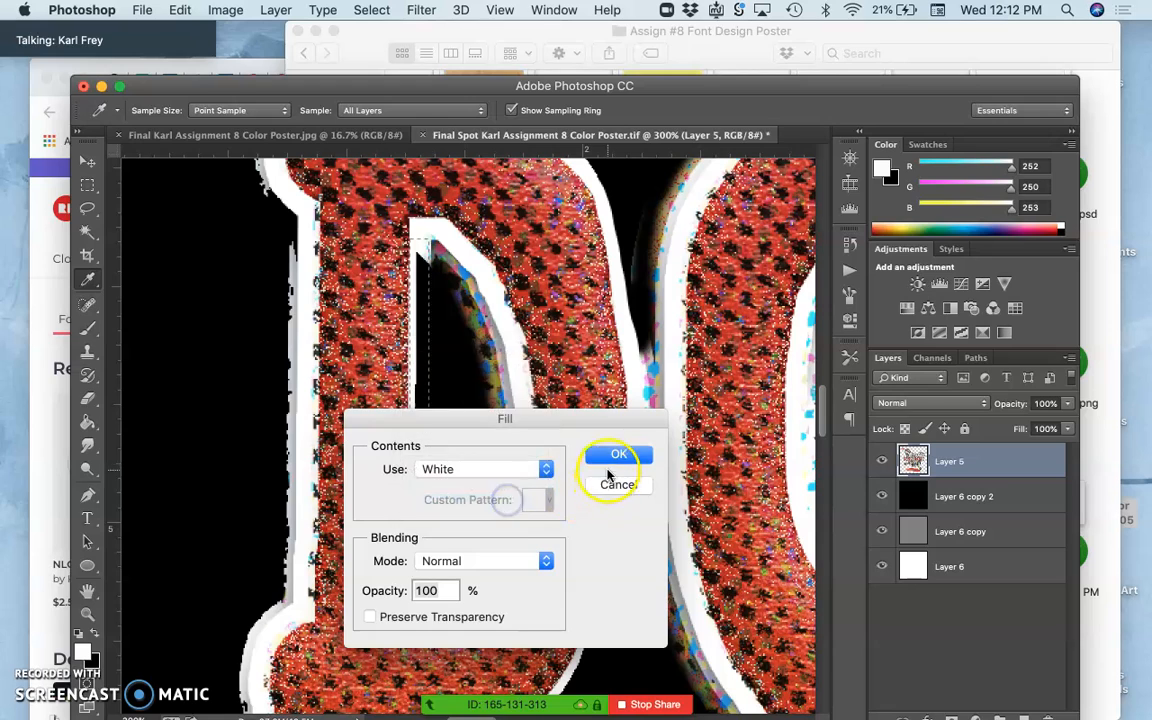
click(618, 454)
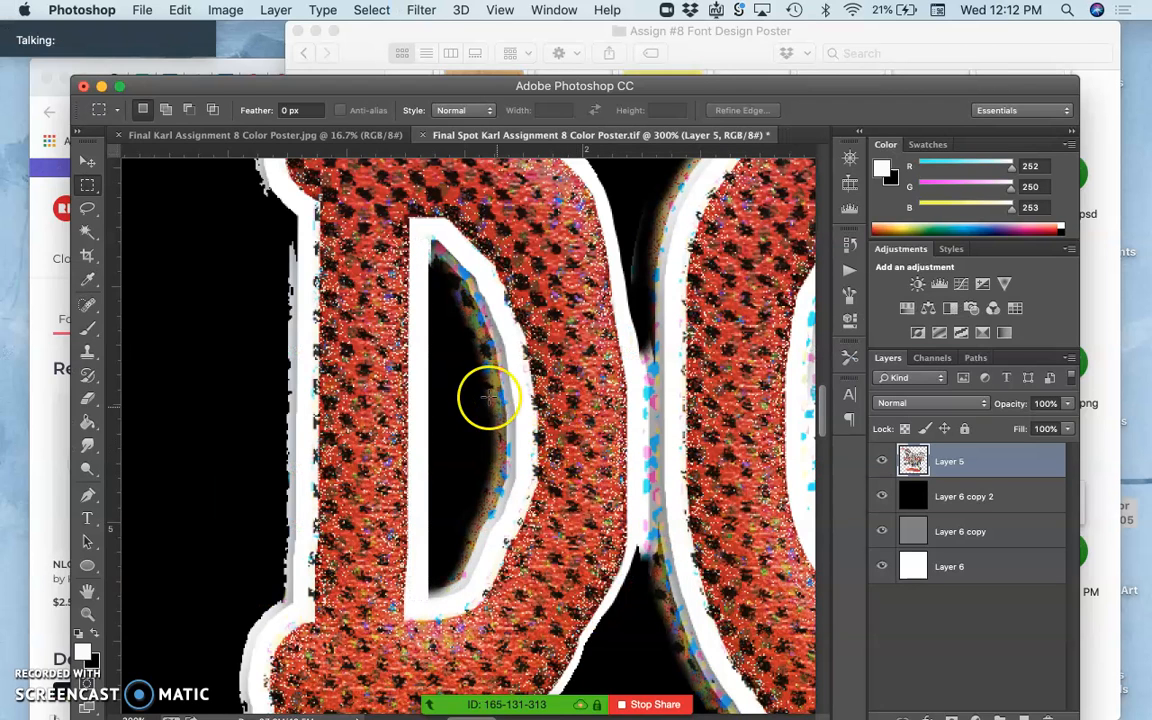
- Lasso the uneven white along the straight inner edge of the D in two sections, delete each section, and deselect
click(88, 207)
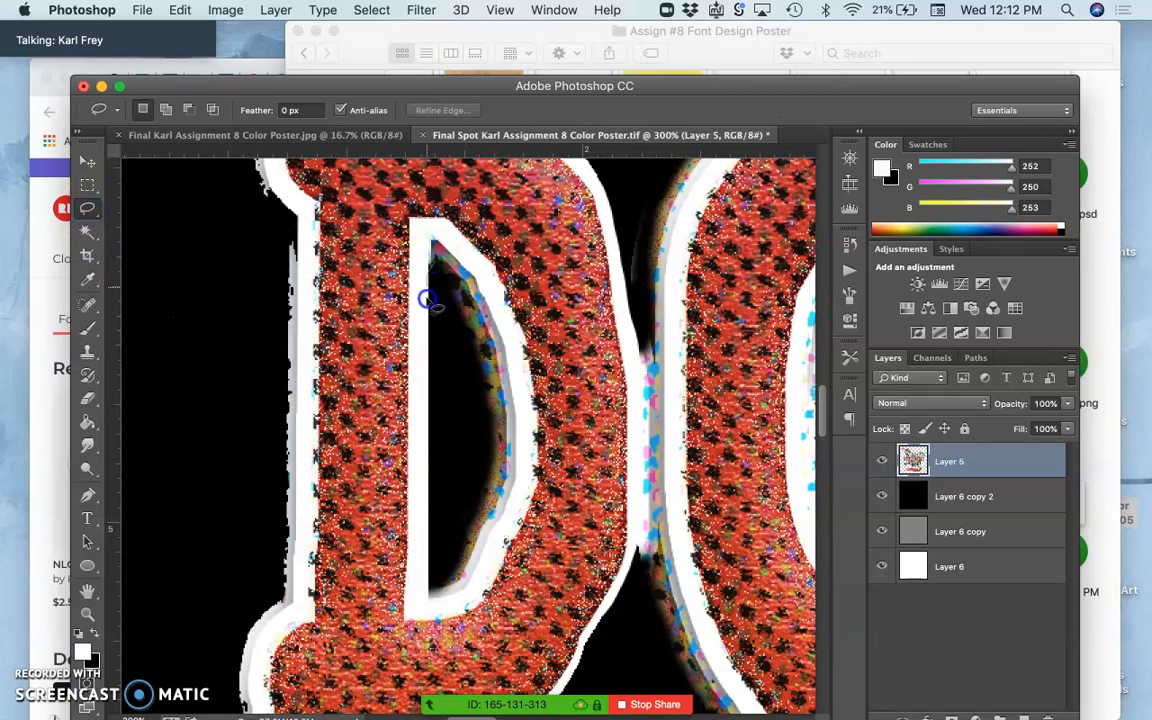
drag(425, 336, 427, 411)
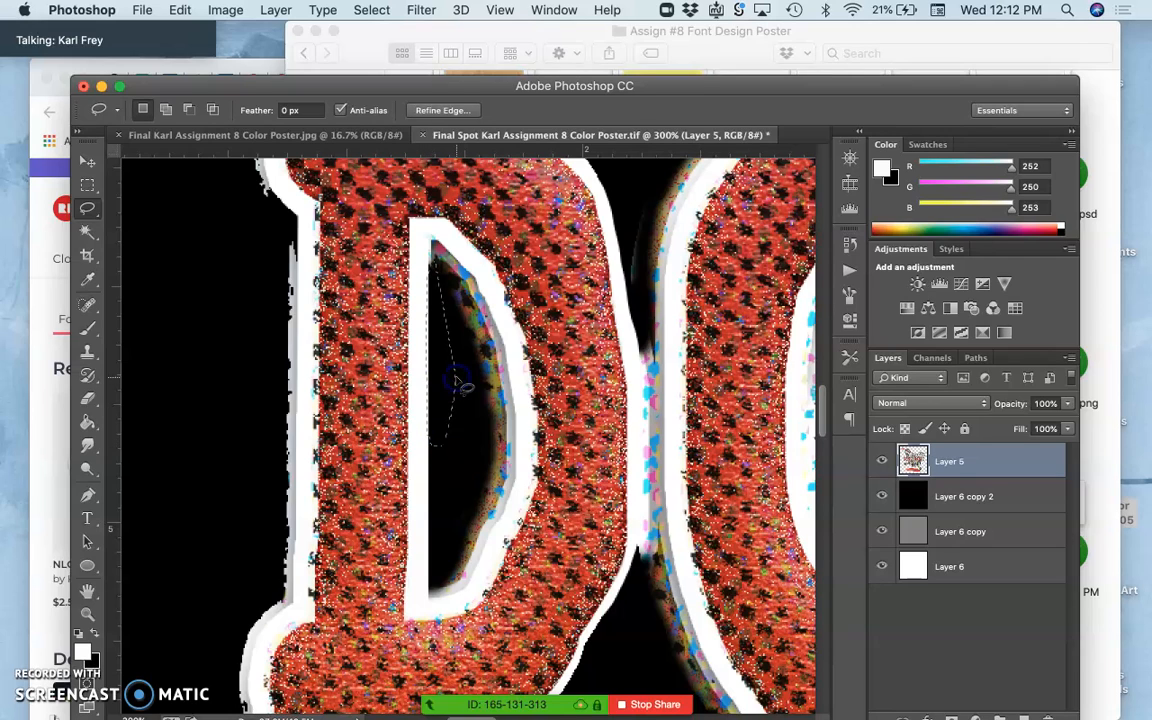
click(452, 405)
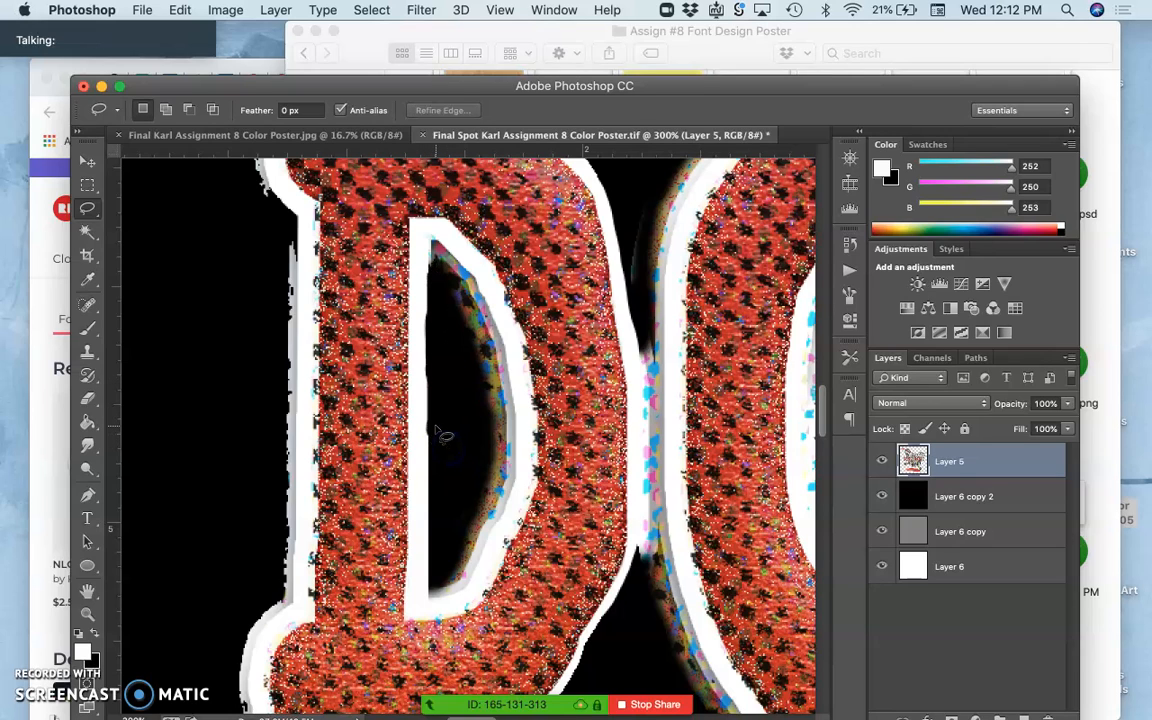
click(427, 373)
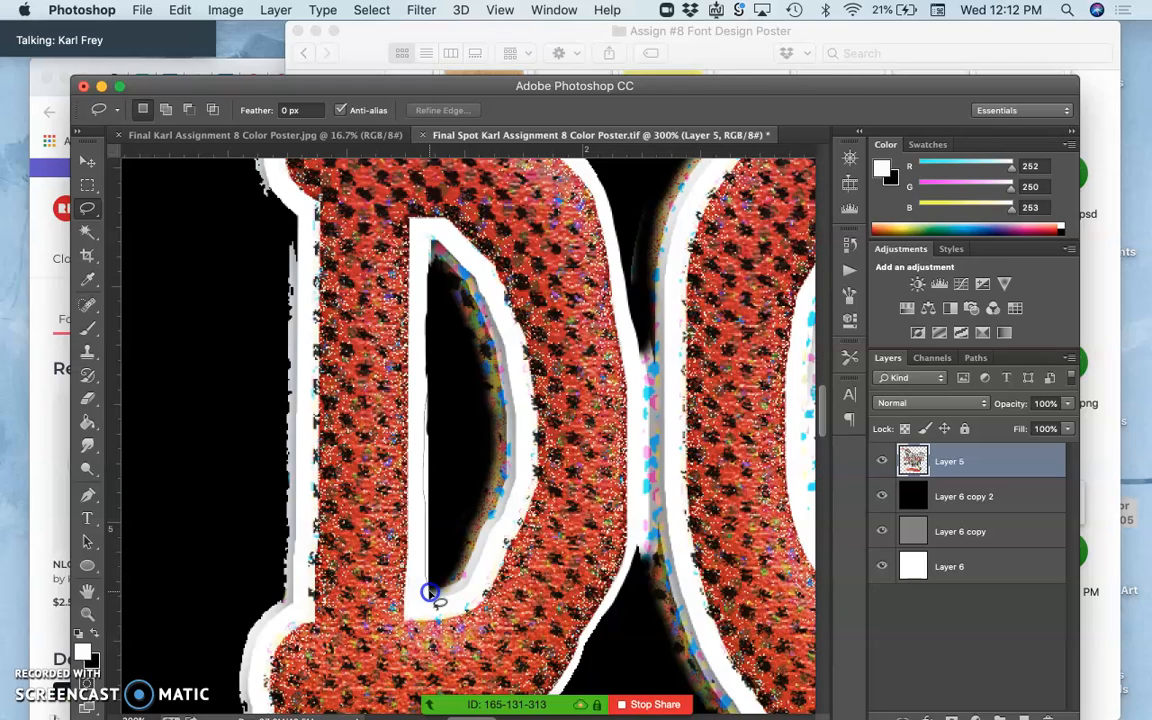
drag(449, 442, 449, 442)
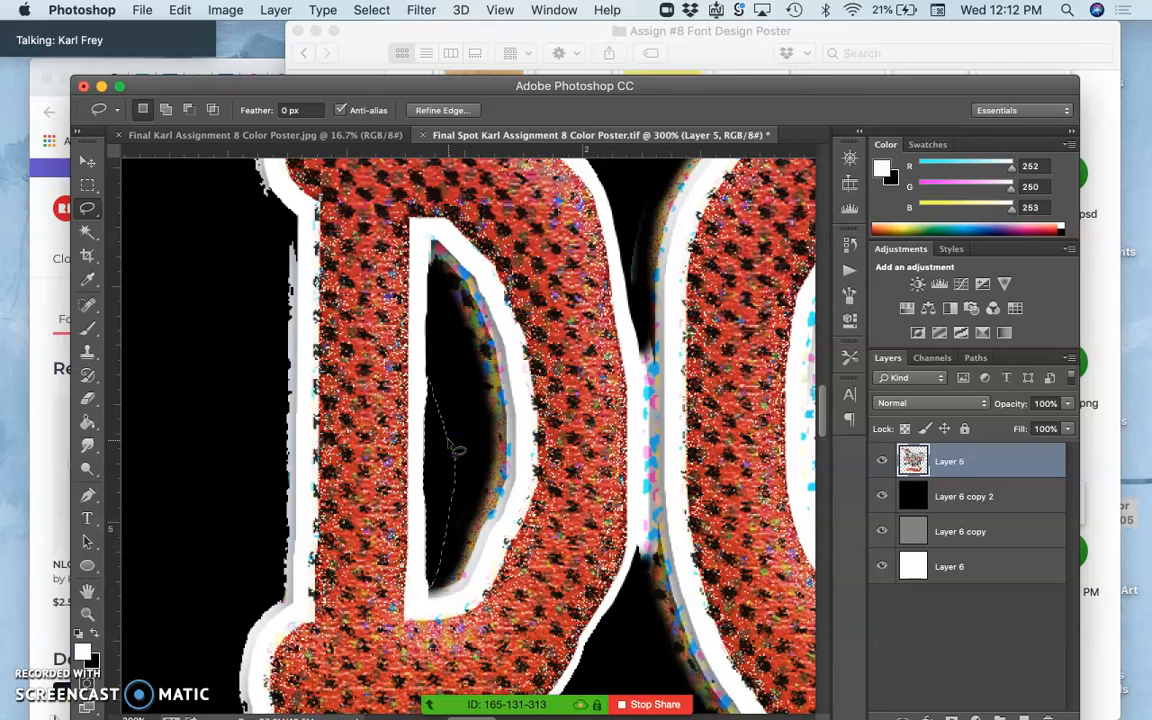
click(463, 438)
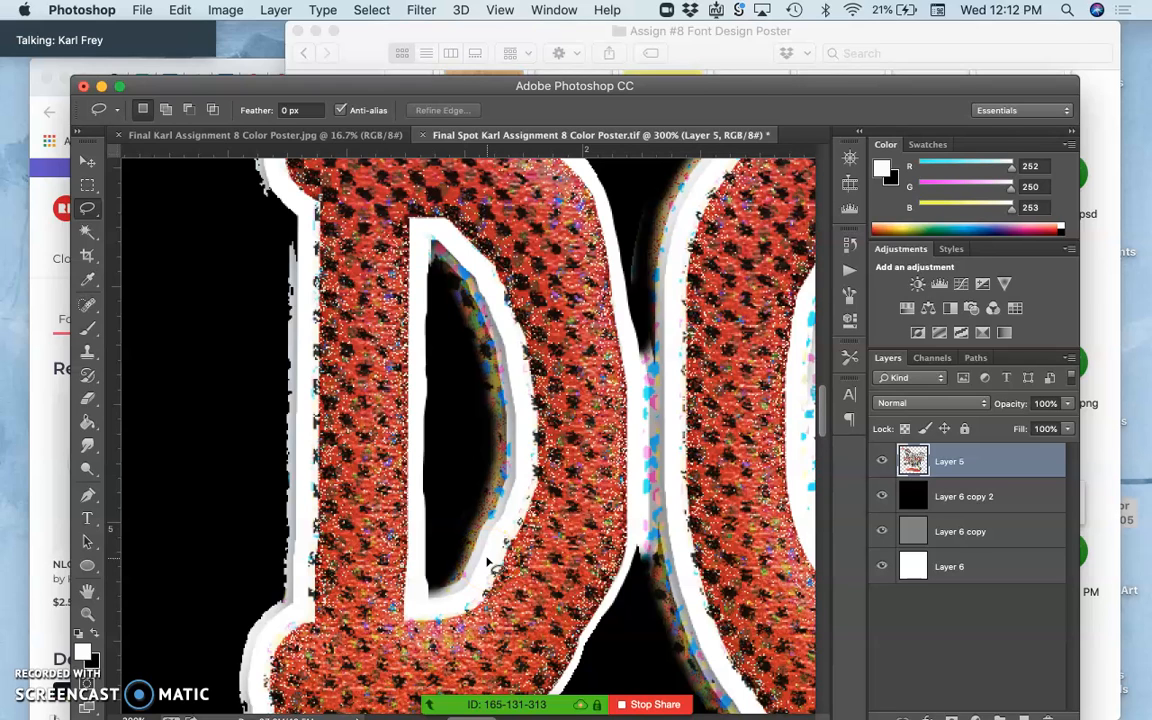
- Lasso and delete the stray fringe in the gap between the D and the O, including the narrow notches where their outlines meet
scroll(489, 563, right, 5)
click(472, 245)
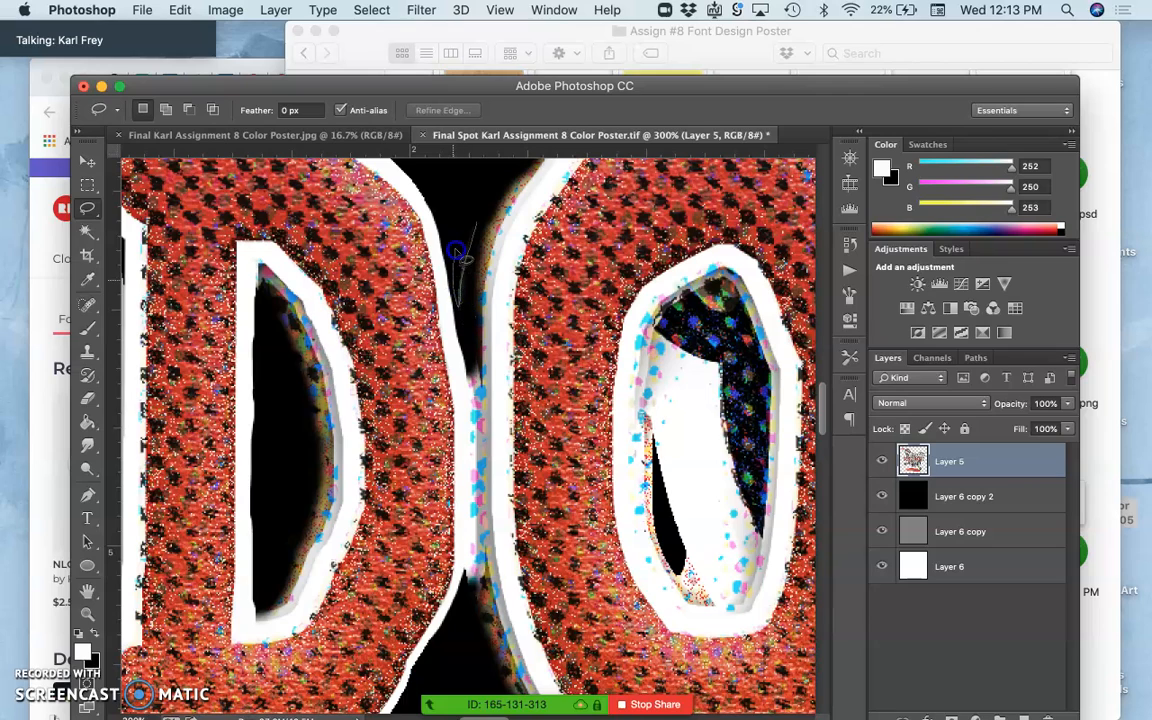
drag(456, 253, 466, 226)
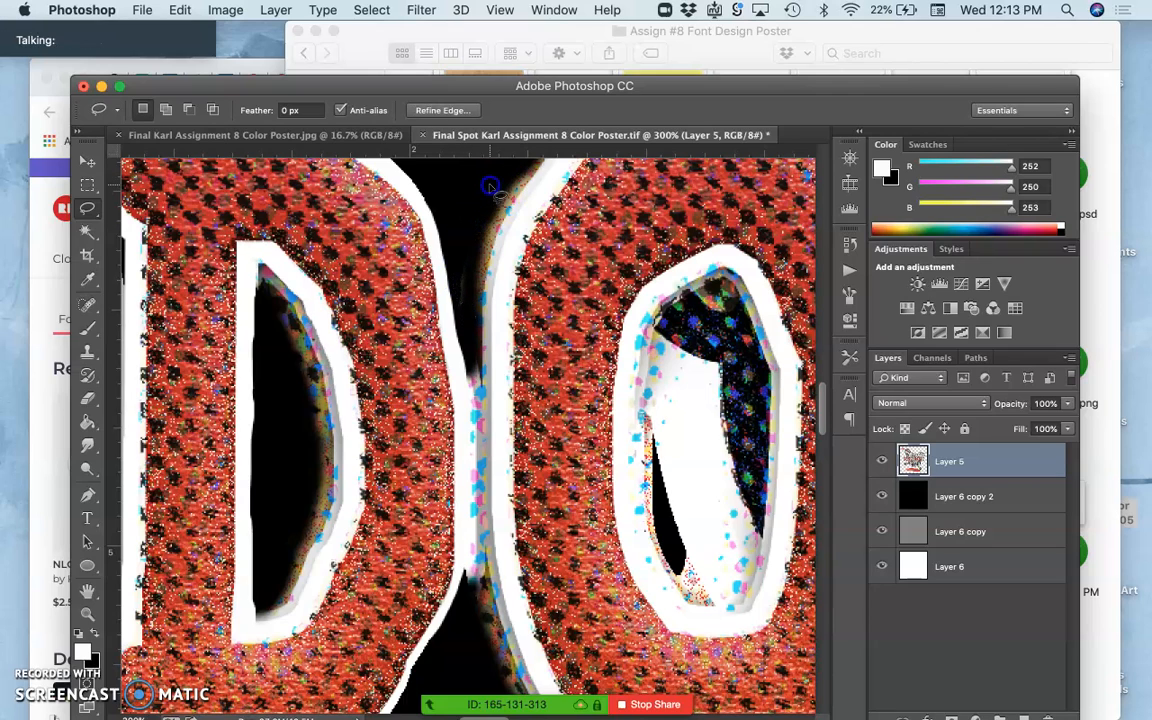
click(472, 380)
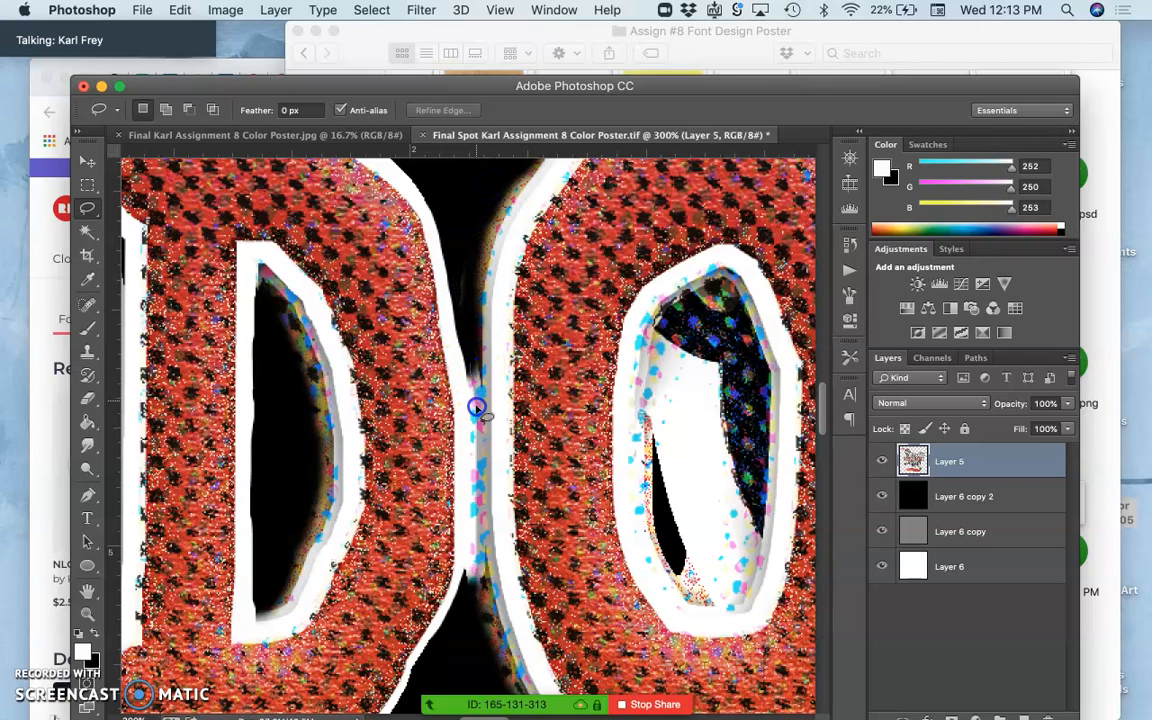
drag(477, 352, 477, 358)
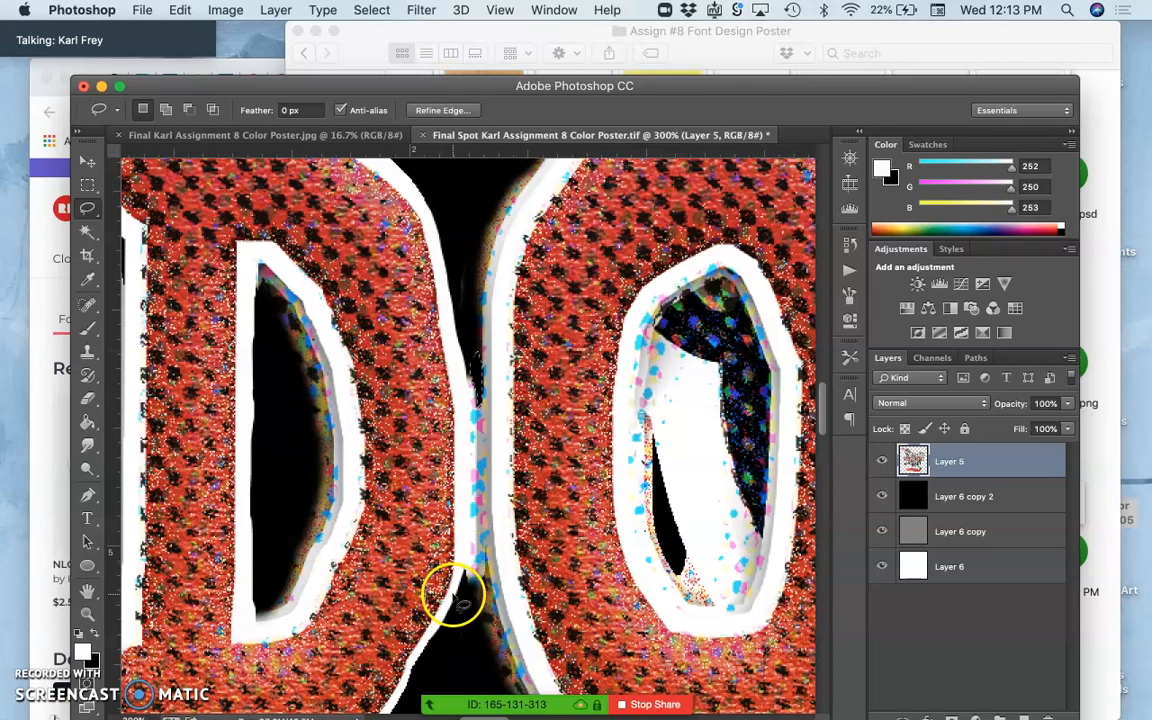
click(460, 576)
drag(461, 571, 467, 585)
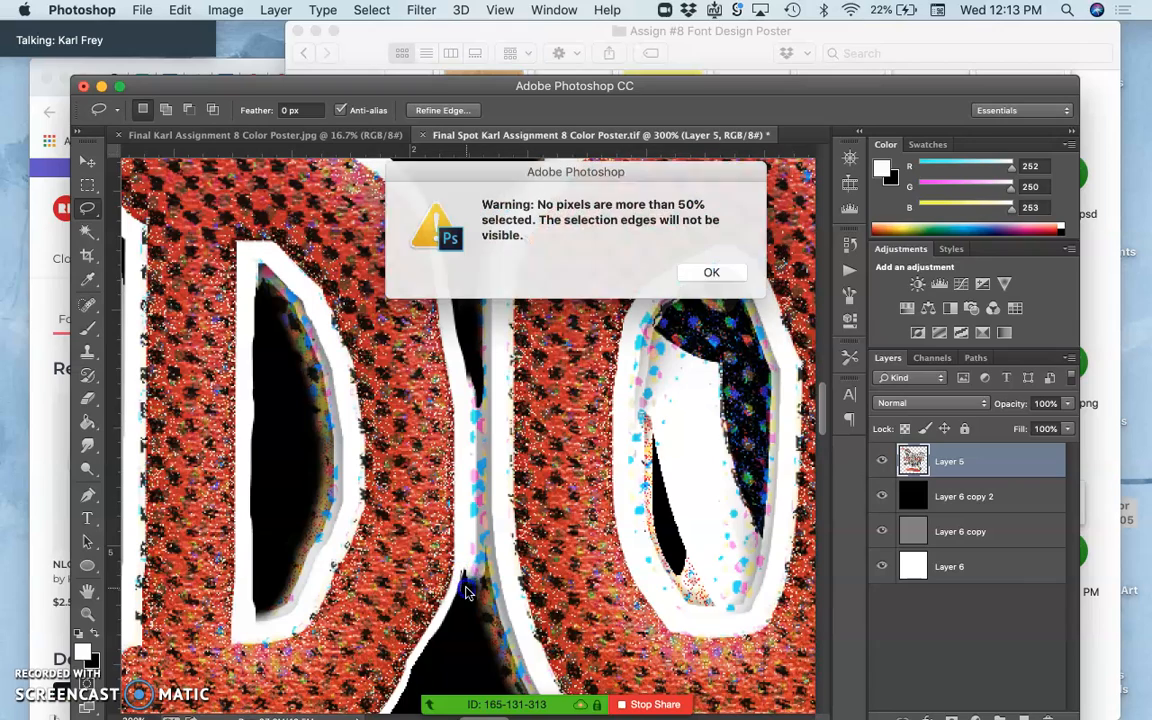
click(697, 275)
- Lasso a thin strip along the D's lower outer curve facing the O, paint it white with the brush, and deselect
scroll(590, 362, down, 1)
scroll(590, 362, down, 5)
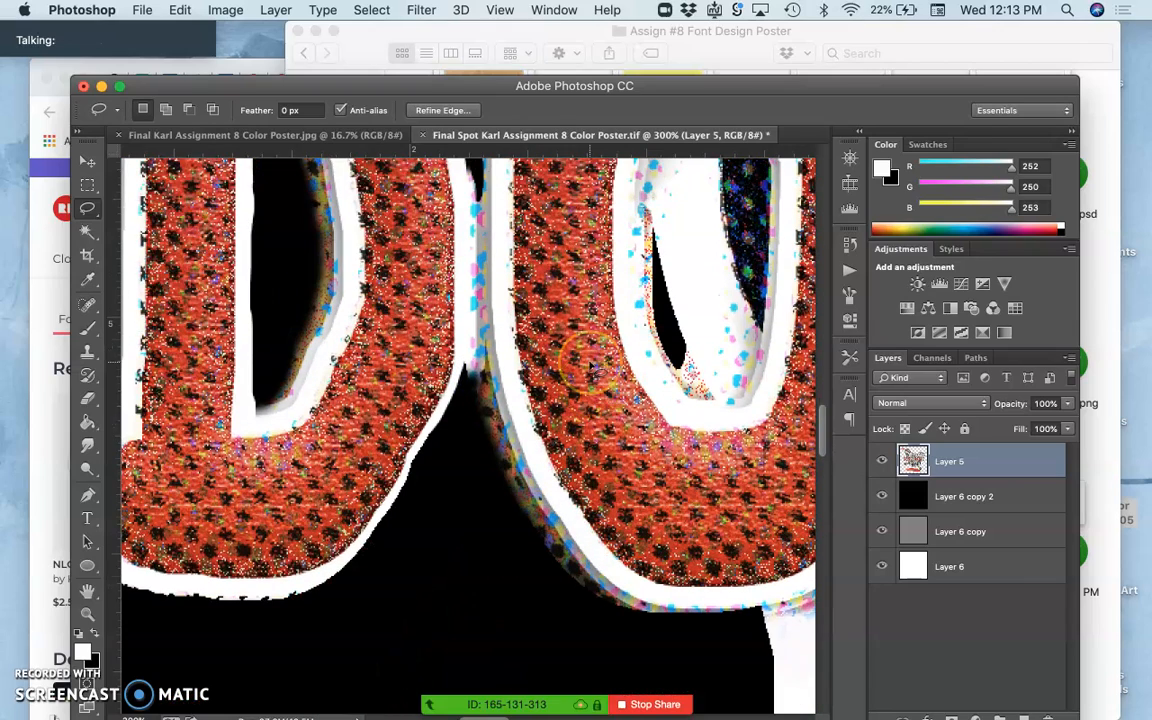
click(88, 207)
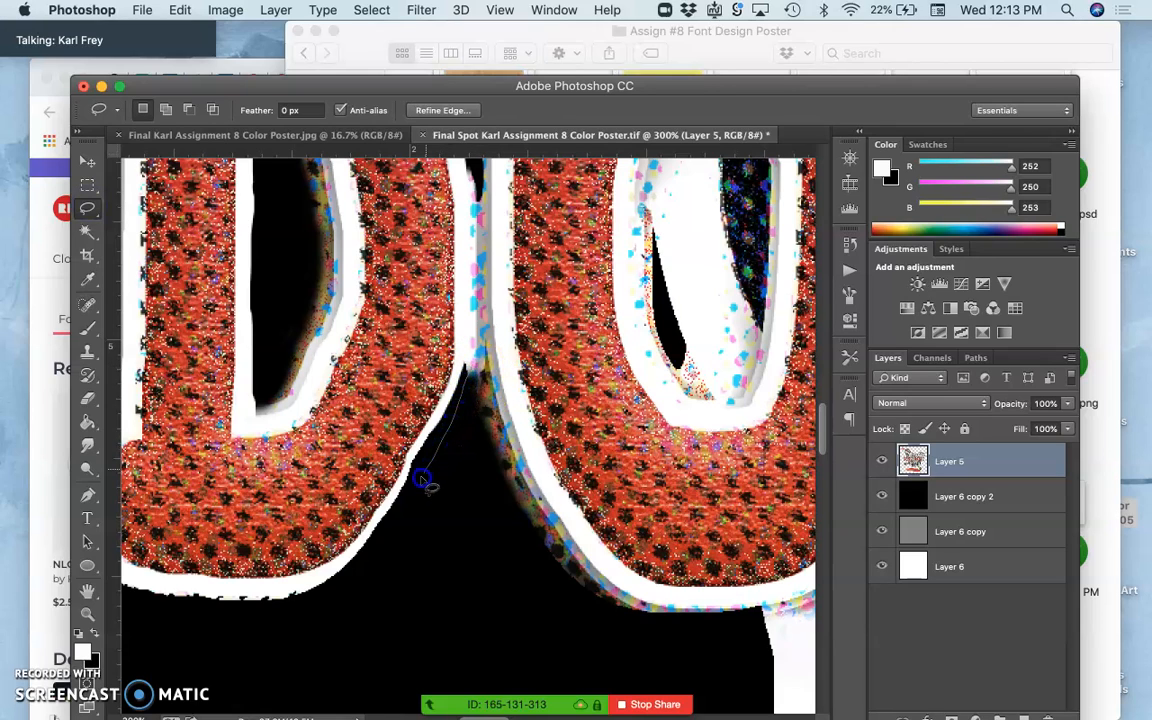
drag(413, 495, 350, 565)
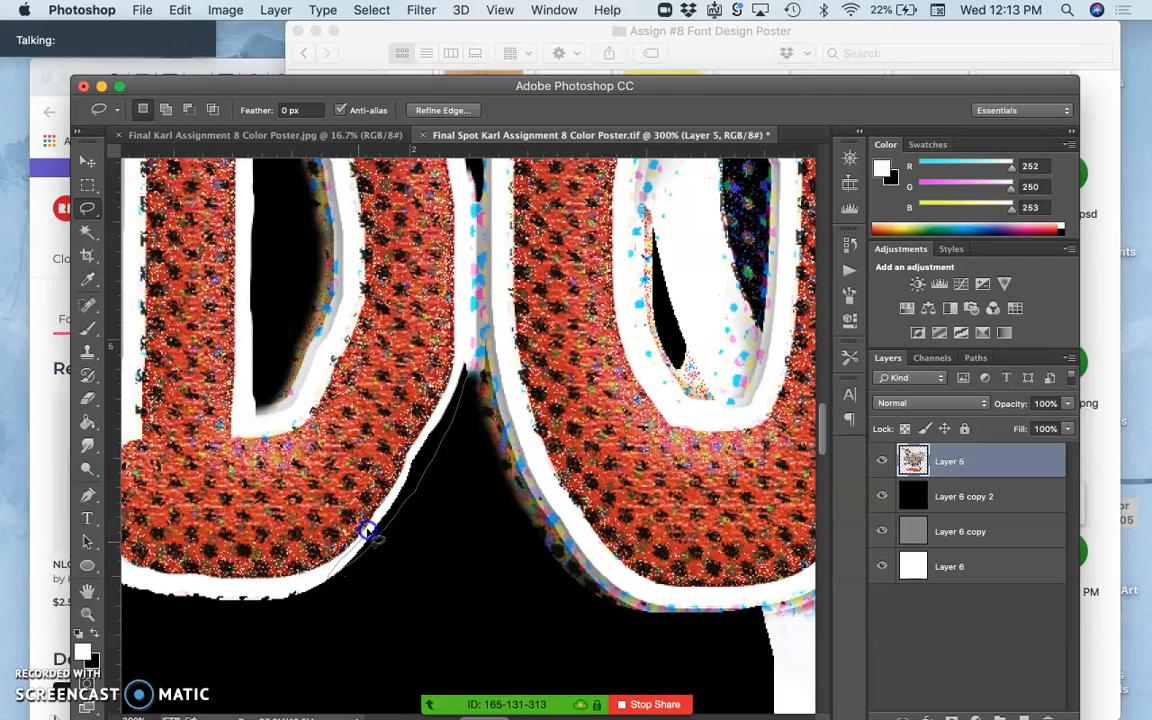
drag(386, 510, 469, 362)
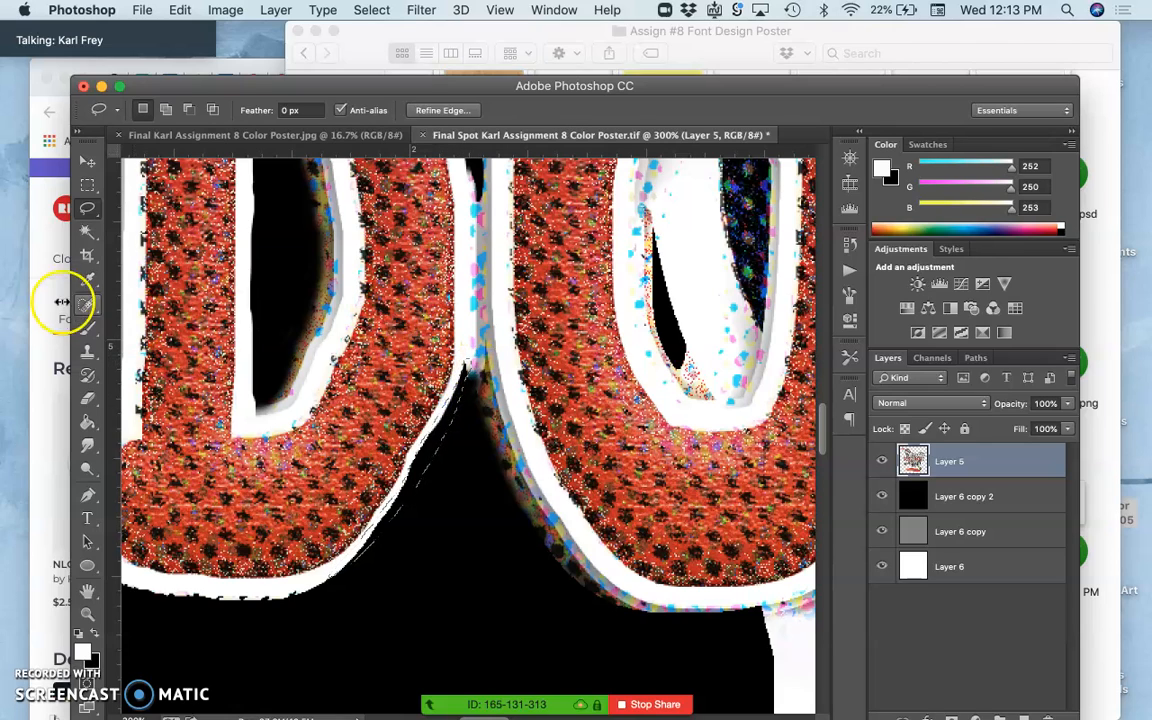
click(88, 332)
mouse_move(443, 445)
mouse_down()
mouse_move(482, 330)
mouse_move(410, 489)
mouse_move(309, 579)
mouse_up()
key(super+d)
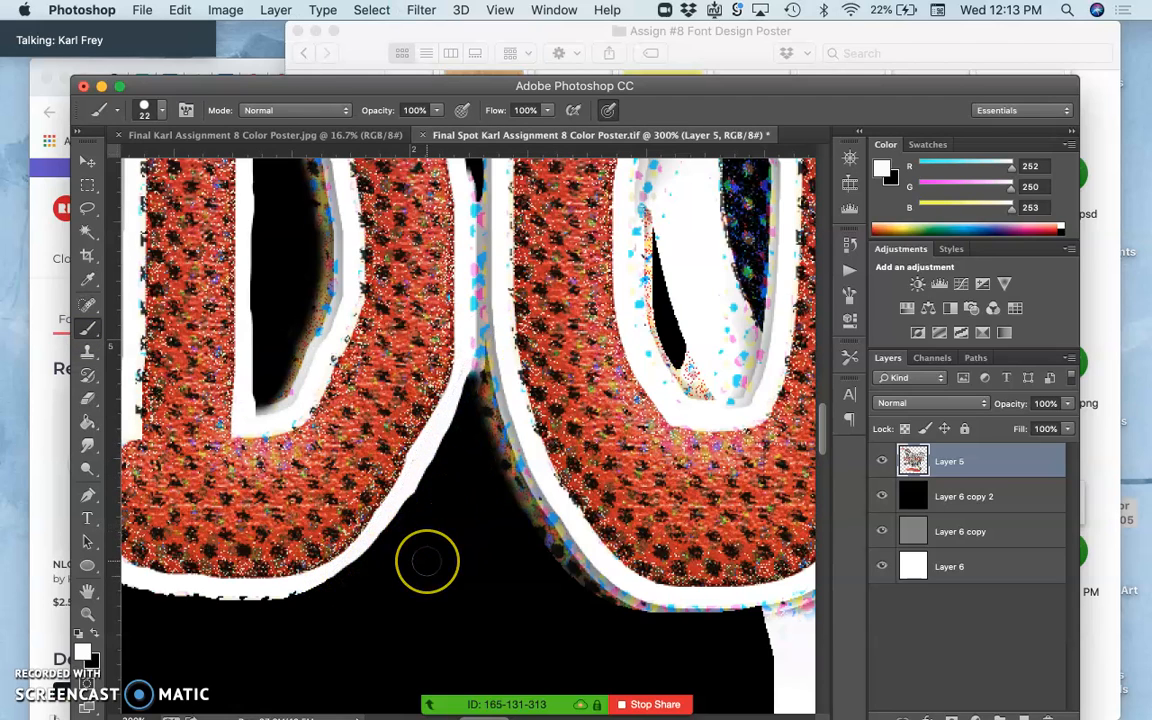
- Lasso the uneven edge on the D's lower outer outline, delete it to smooth the curve, and deselect
scroll(425, 560, up, 3)
scroll(425, 560, up, 2)
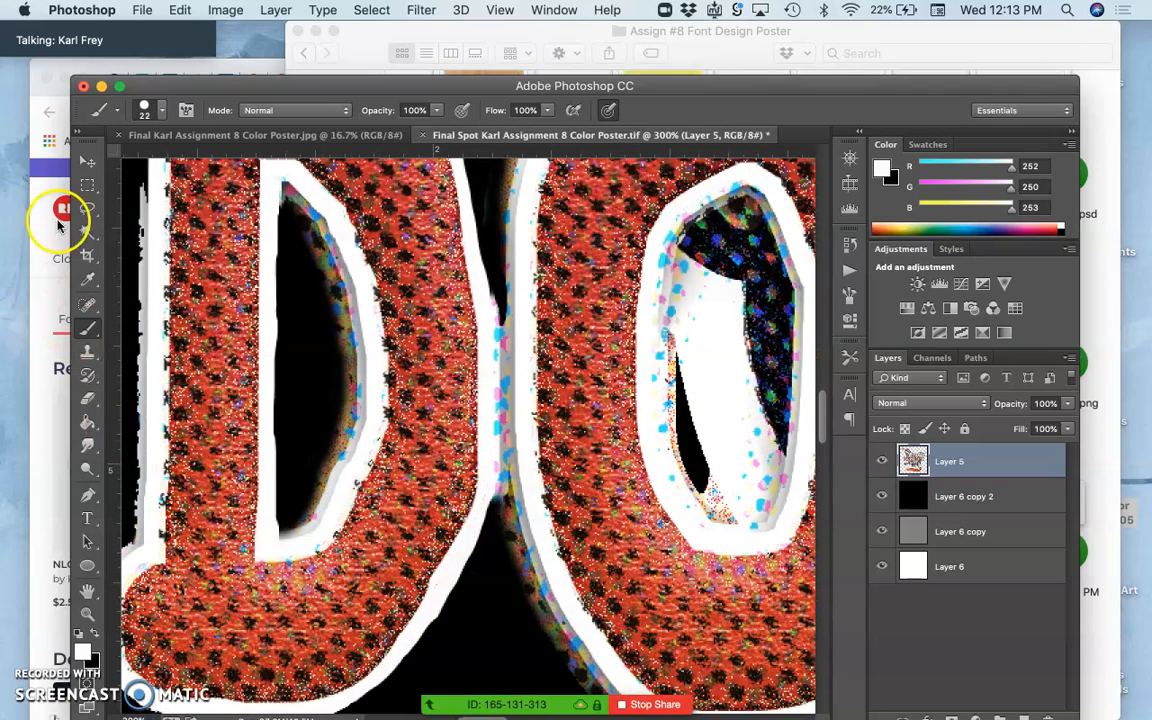
click(88, 207)
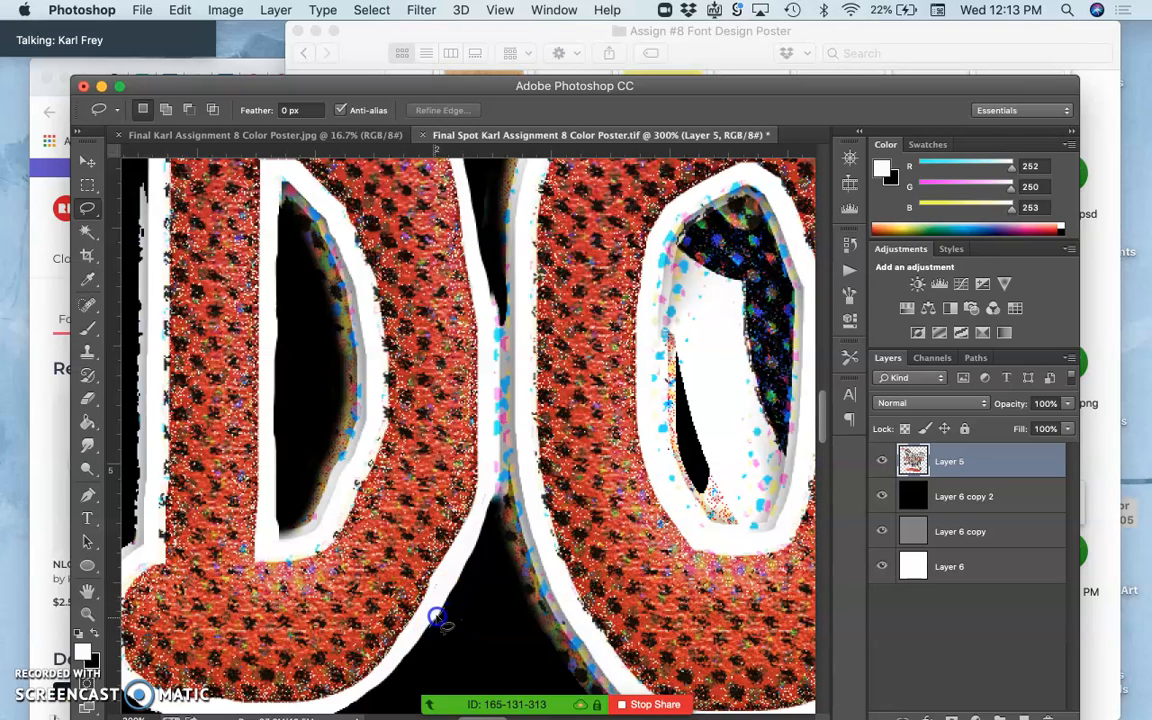
mouse_move(454, 605)
mouse_down()
mouse_move(430, 638)
mouse_move(441, 605)
mouse_move(430, 624)
mouse_move(443, 609)
mouse_move(481, 619)
mouse_move(503, 648)
mouse_up()
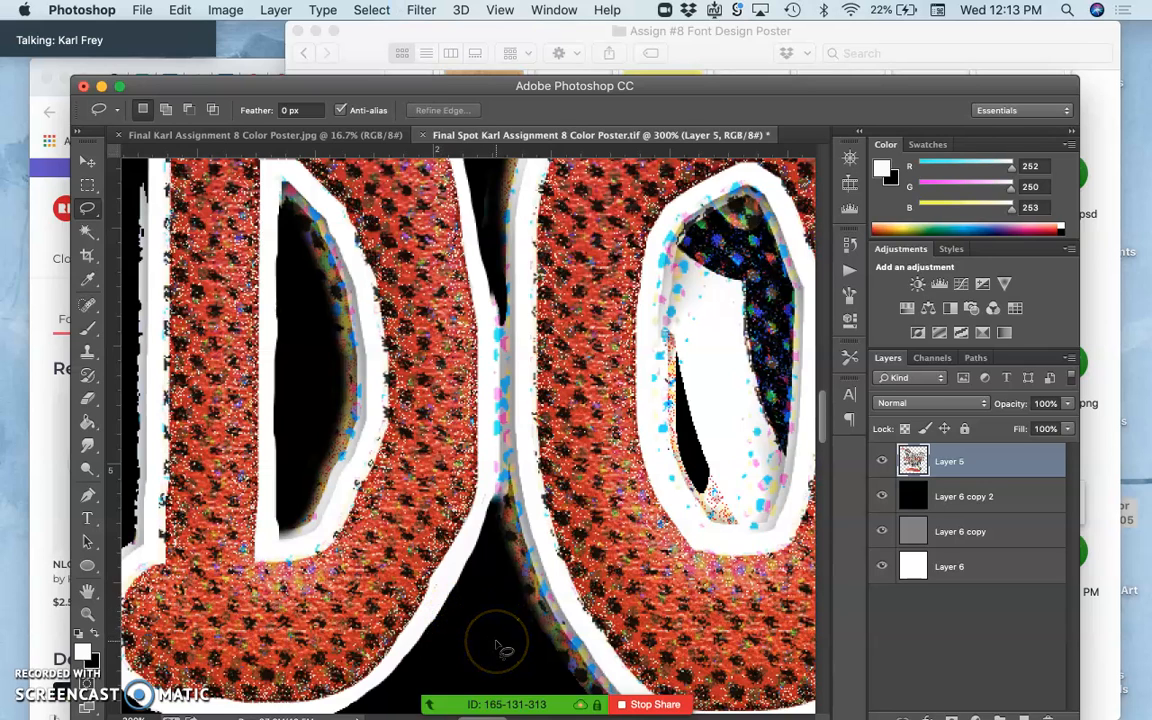
- Examine the white outlines across the whole DON'T PANIC lettering at 100% zoom for remaining flaws
key(super+minus)
key(super+minus)
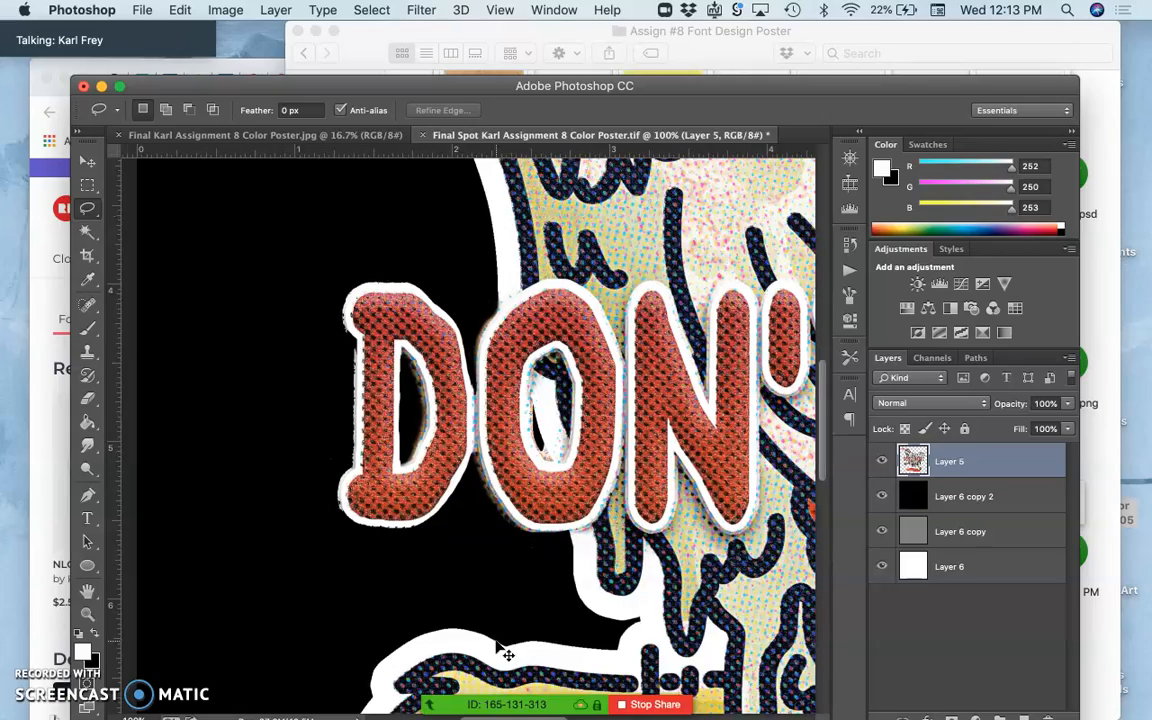
scroll(505, 652, right, 5)
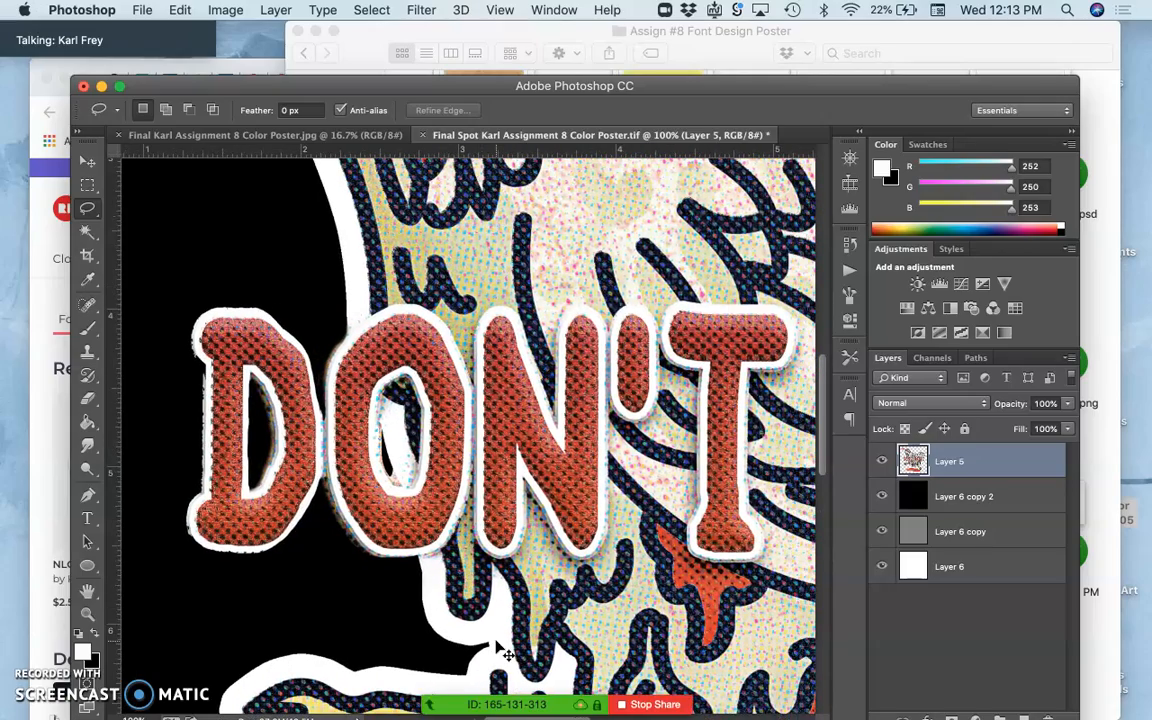
scroll(497, 645, right, 15)
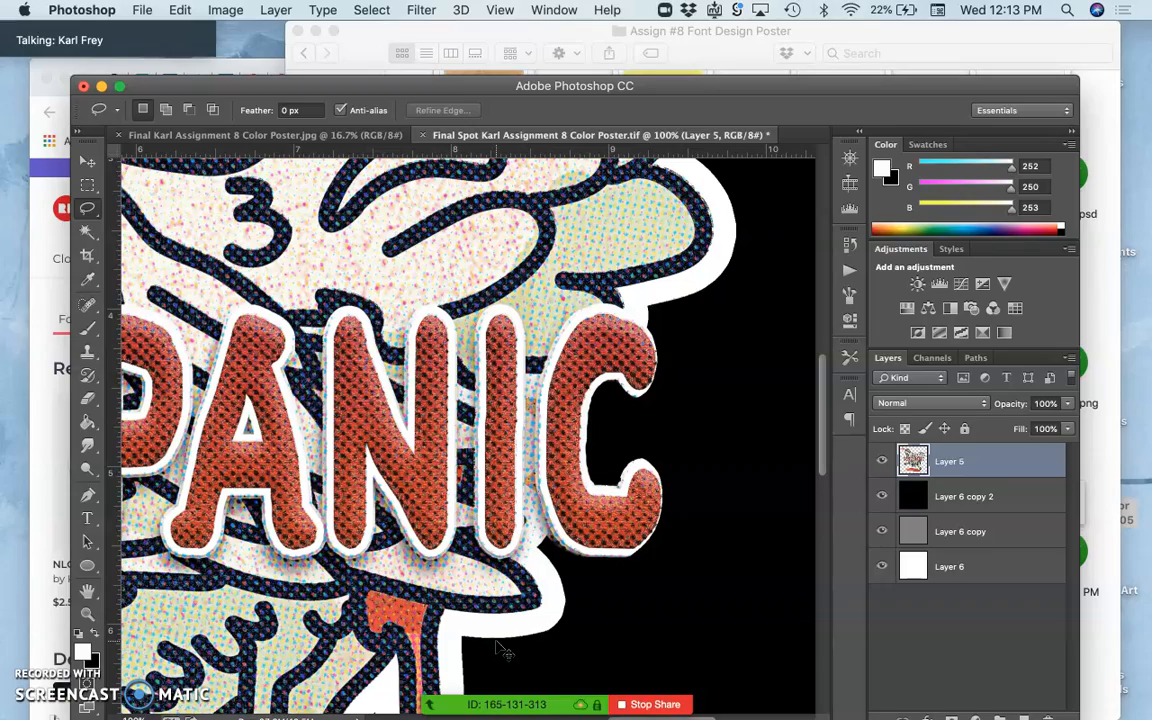
scroll(505, 652, up, 5)
scroll(505, 652, left, 15)
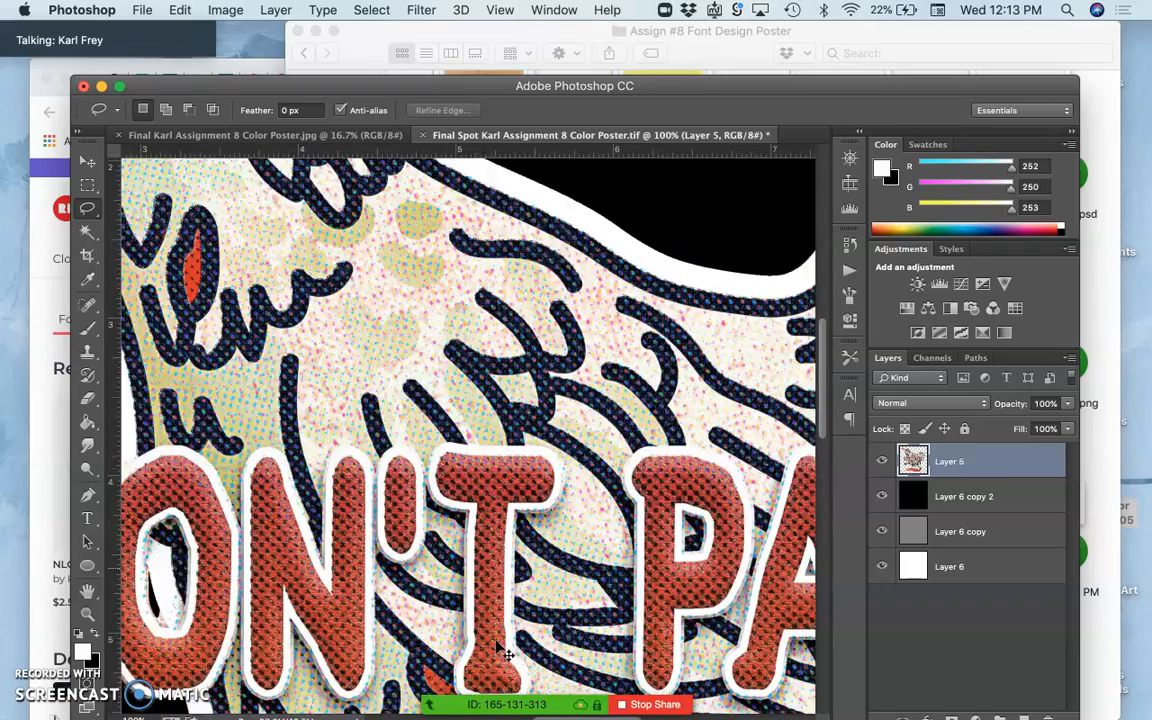
scroll(505, 652, down, 6)
scroll(505, 652, left, 5)
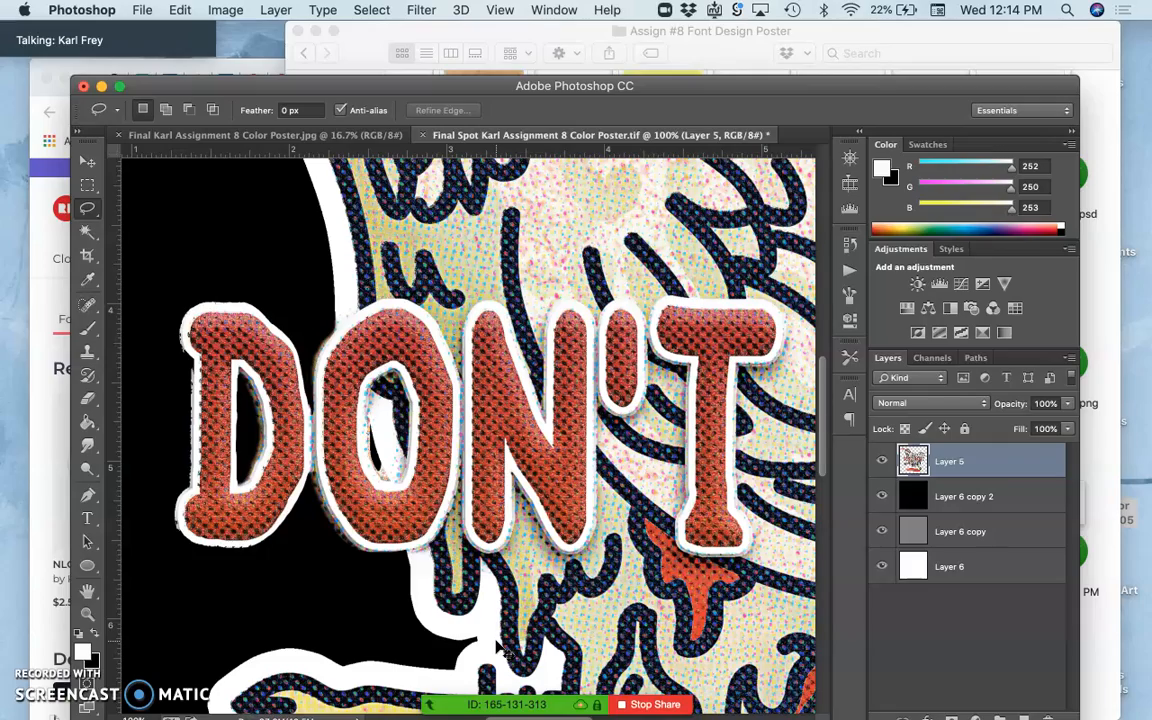
- Lasso the speckled orange fringe beside the black sliver inside the O, delete it from Layer 5, and deselect
key(super+plus)
key(super+plus)
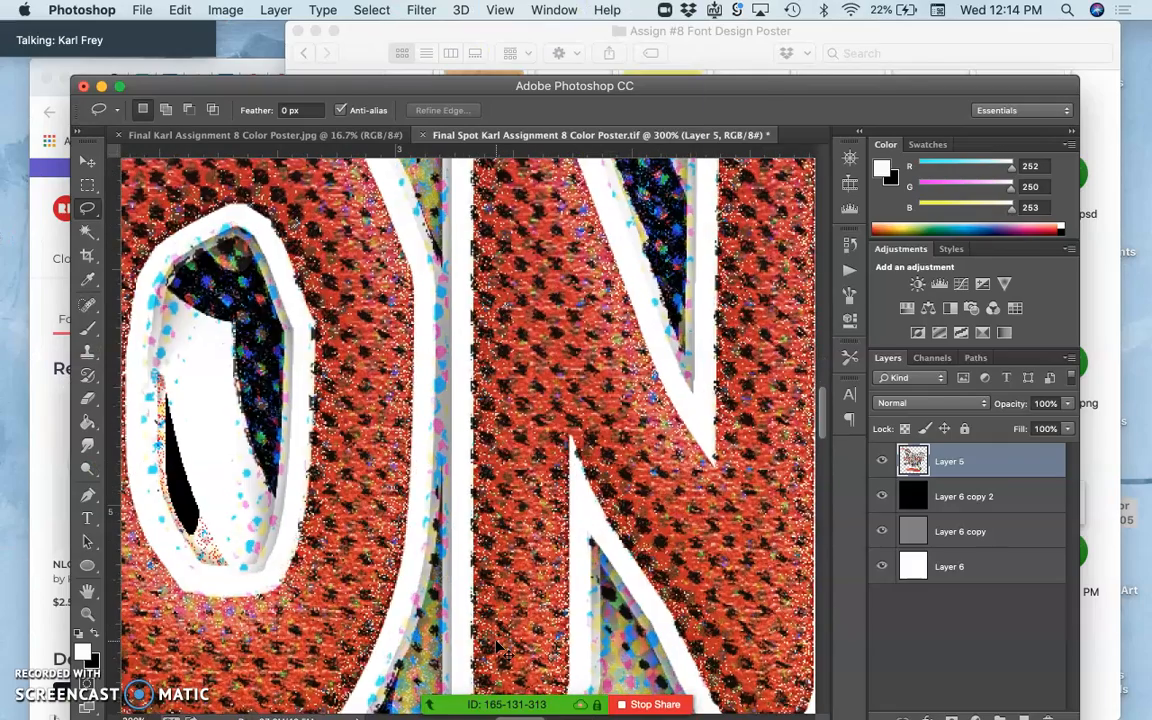
key(super+plus)
scroll(496, 642, down, 5)
scroll(496, 642, left, 4)
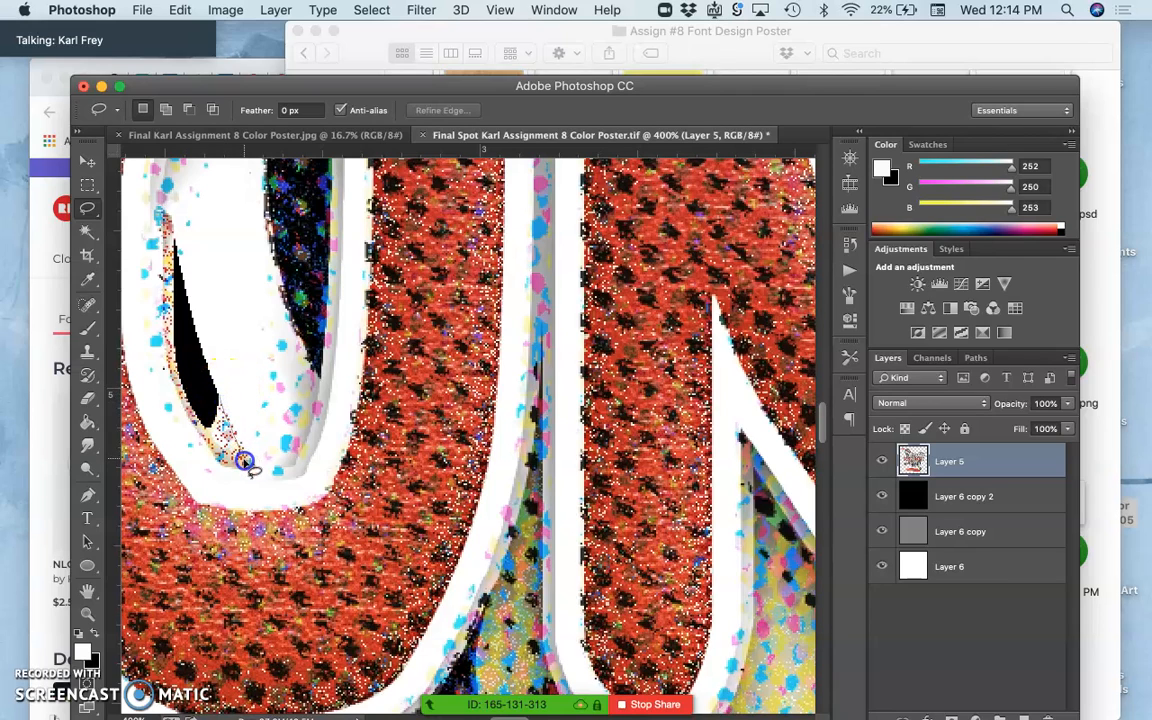
mouse_move(228, 452)
mouse_down()
mouse_move(188, 392)
mouse_move(183, 352)
mouse_move(200, 392)
mouse_move(226, 314)
mouse_move(160, 216)
mouse_move(168, 326)
mouse_move(176, 364)
mouse_move(191, 369)
mouse_move(188, 337)
mouse_up()
key(BackSpace)
key(super+Left)
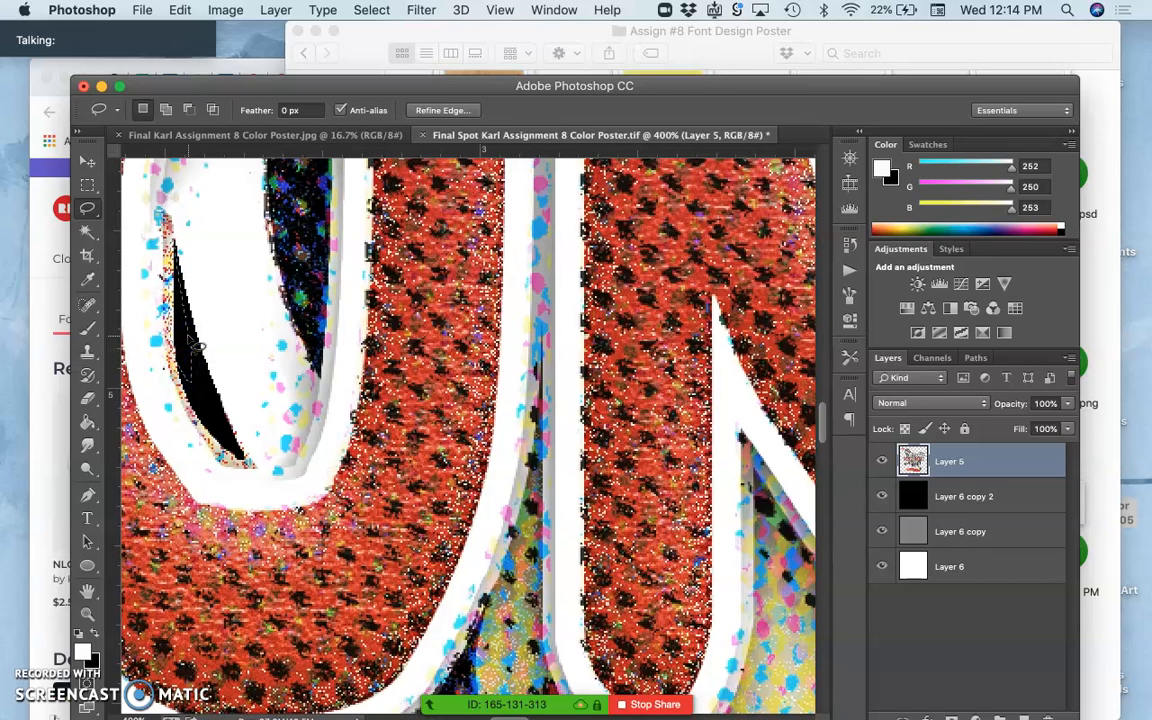
key(super+d)
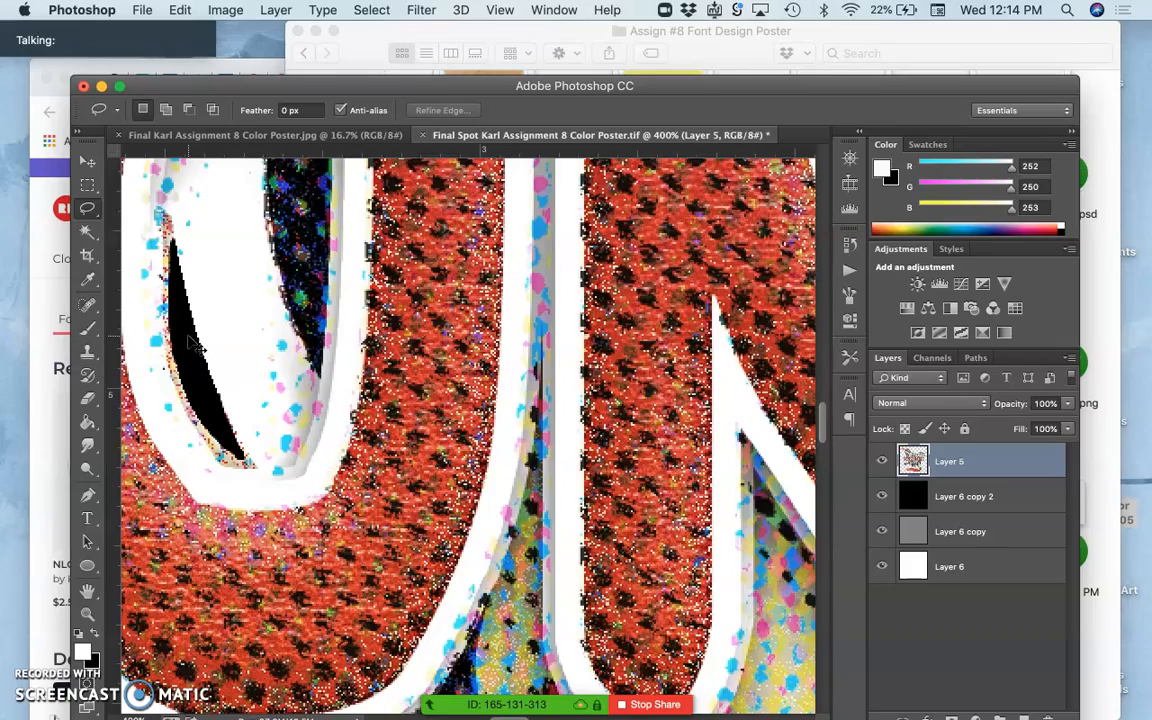
- Fit the whole artwork in view and hide the black, gray and white background layers to leave it on transparency
key(super+minus)
key(super+minus)
key(super+minus)
key(super+minus)
key(super+minus)
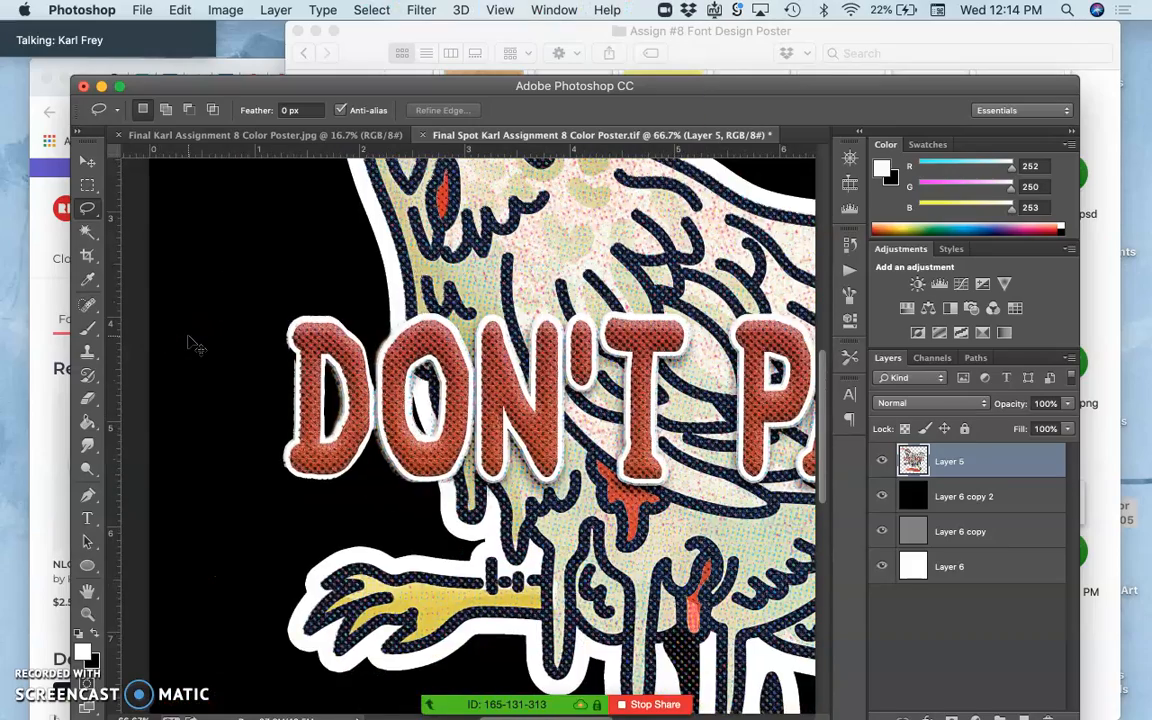
key(super+minus)
key(super+minus)
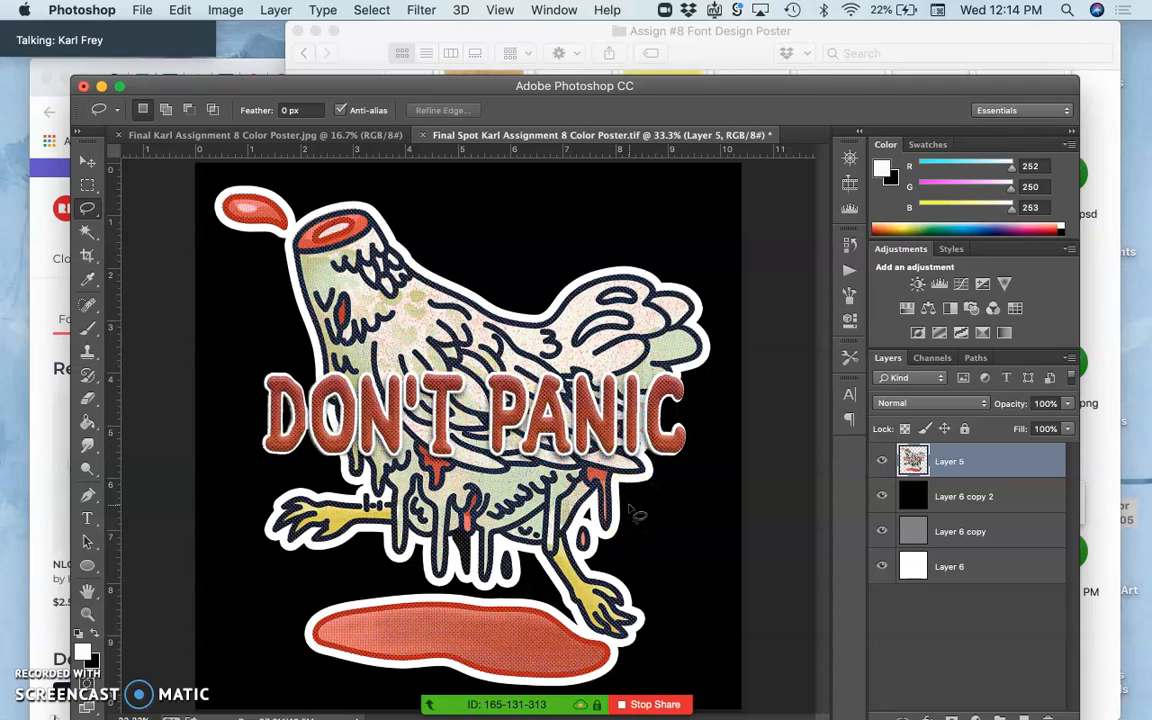
key(super+minus)
click(881, 496)
click(881, 531)
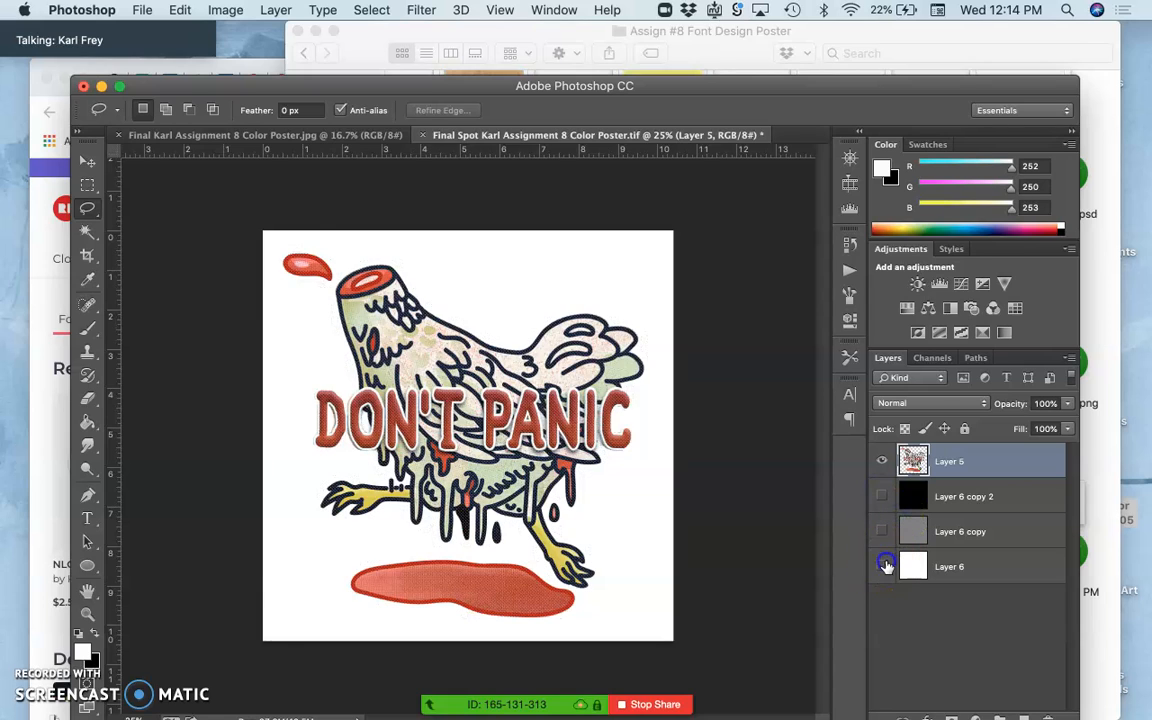
click(882, 566)
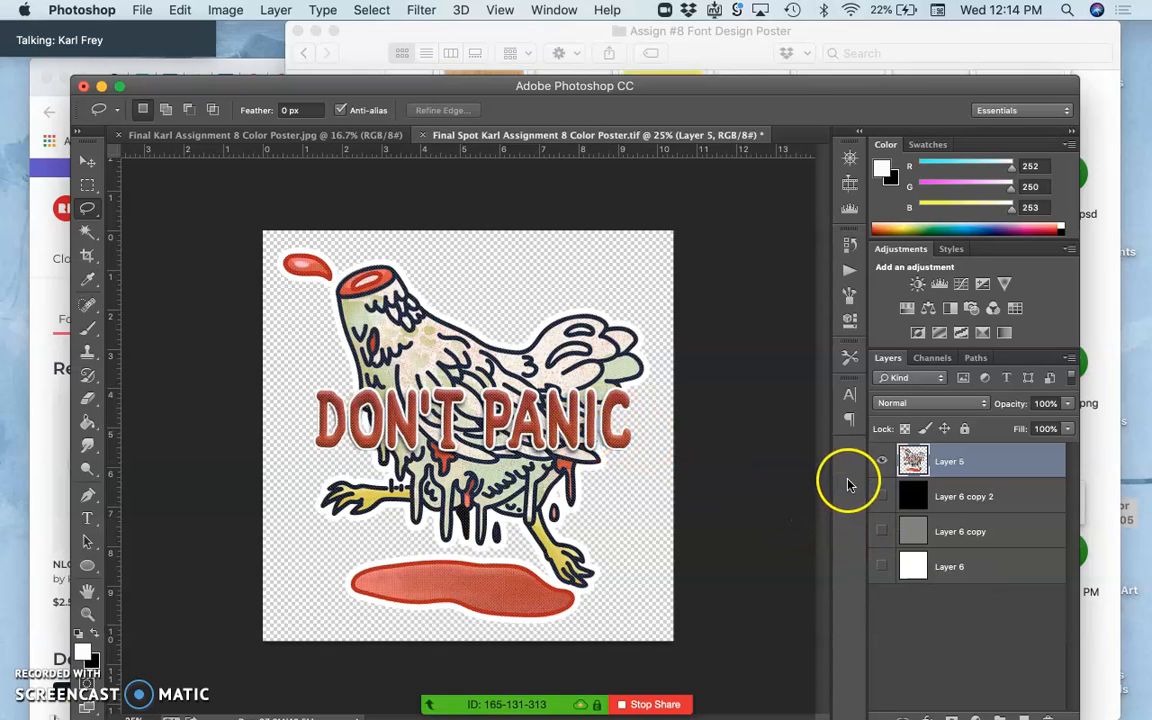
- Show the black background layer, Layer 6 copy 2, behind the chicken artwork again
click(881, 496)
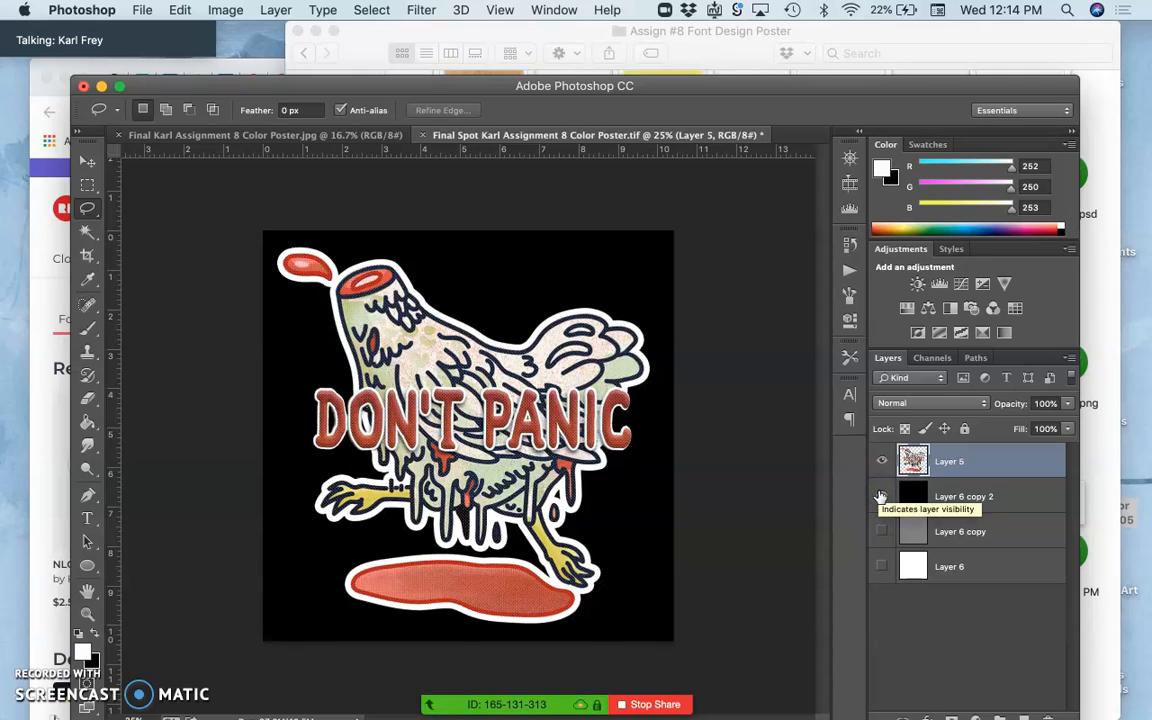
click(881, 497)
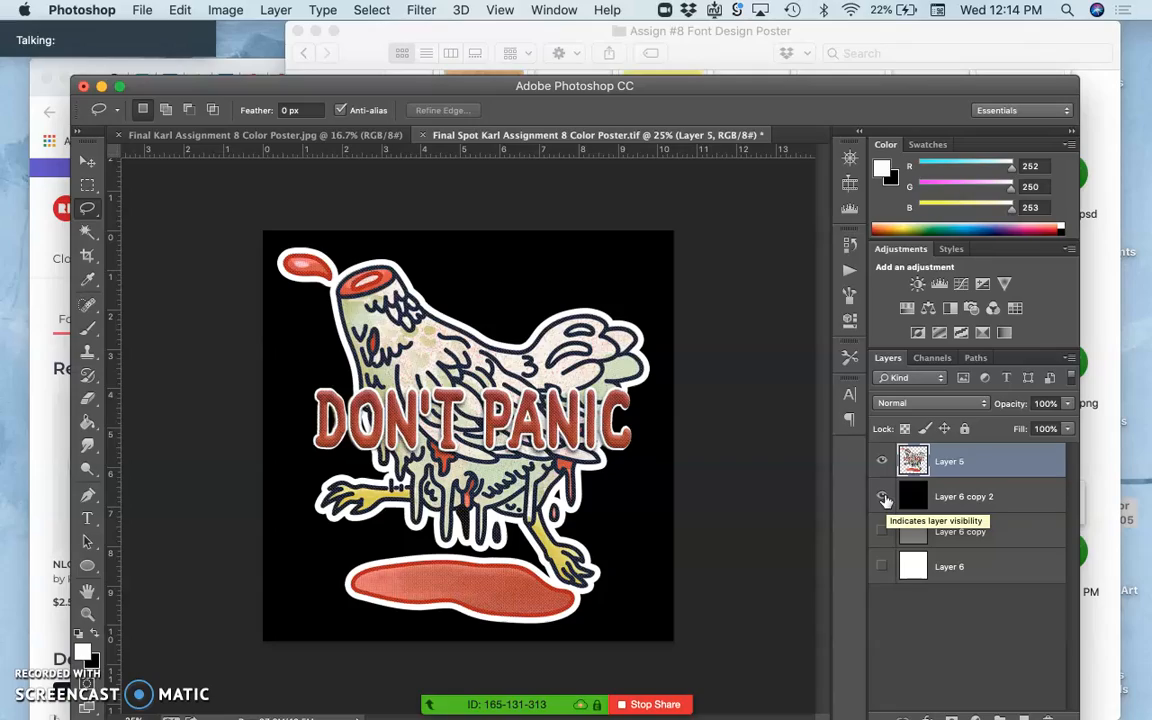
key(super+plus)
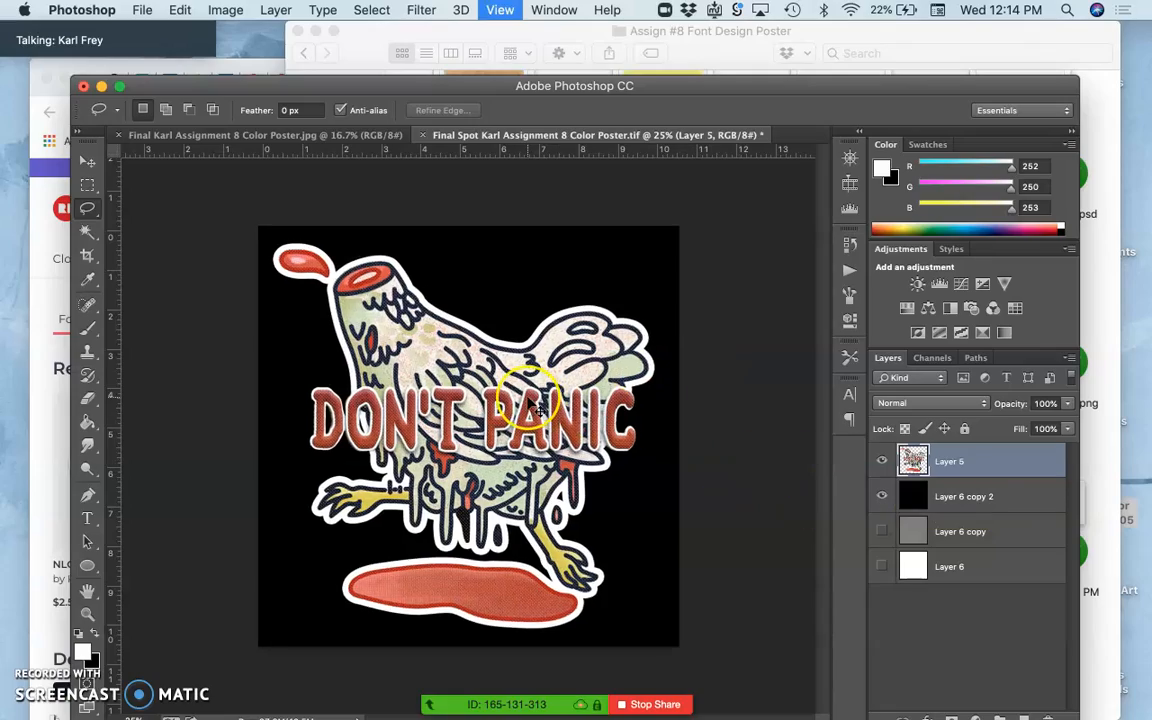
- Lasso the thin outer edge of the C's upper curve on Layer 5, brush its outline thicker in white, and deselect
key(super+plus)
key(super+plus)
key(super+plus)
key(super+plus)
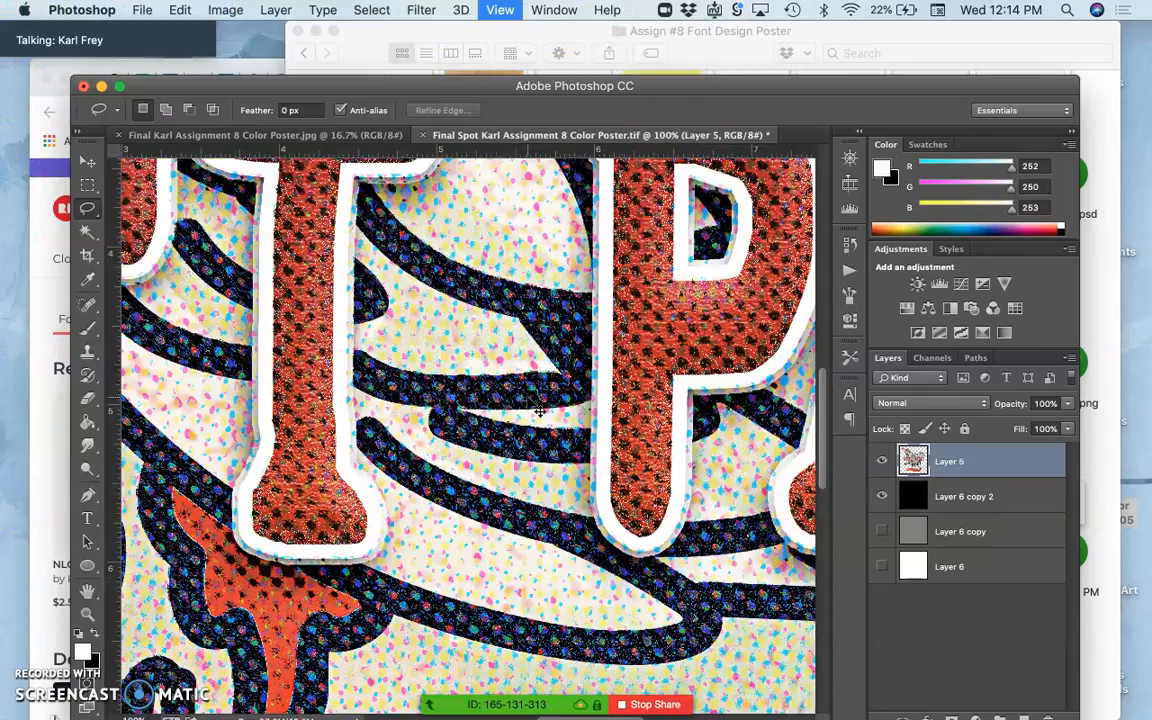
scroll(533, 405, right, 10)
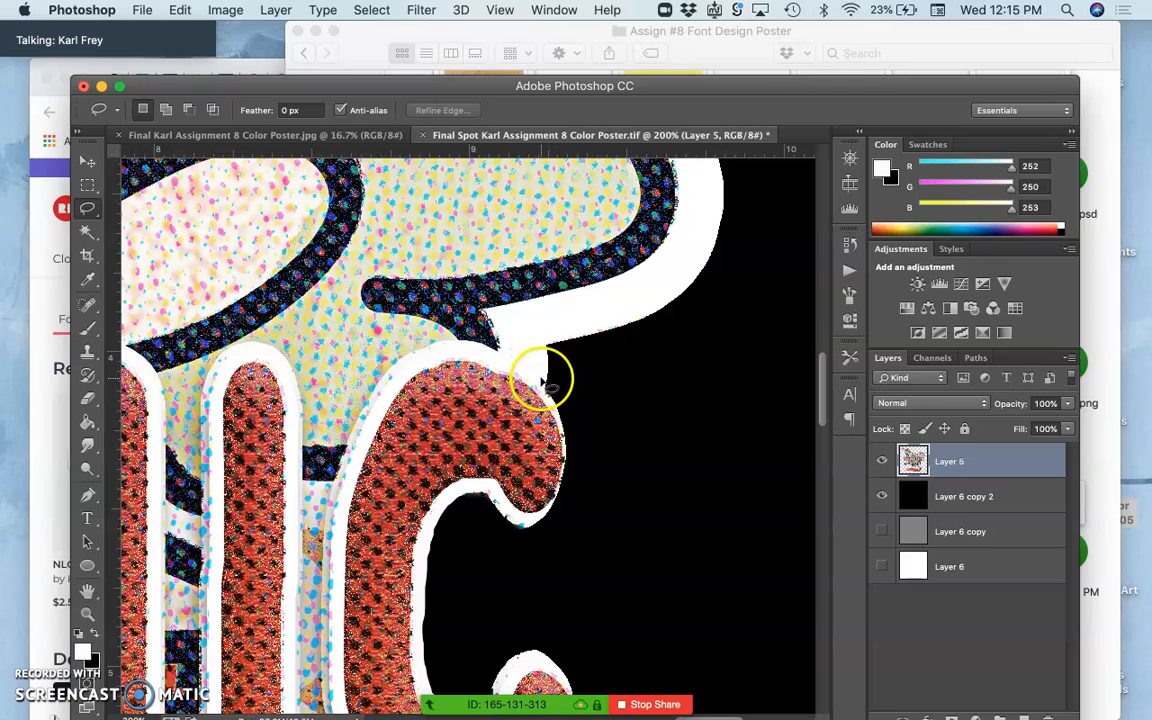
drag(567, 420, 558, 512)
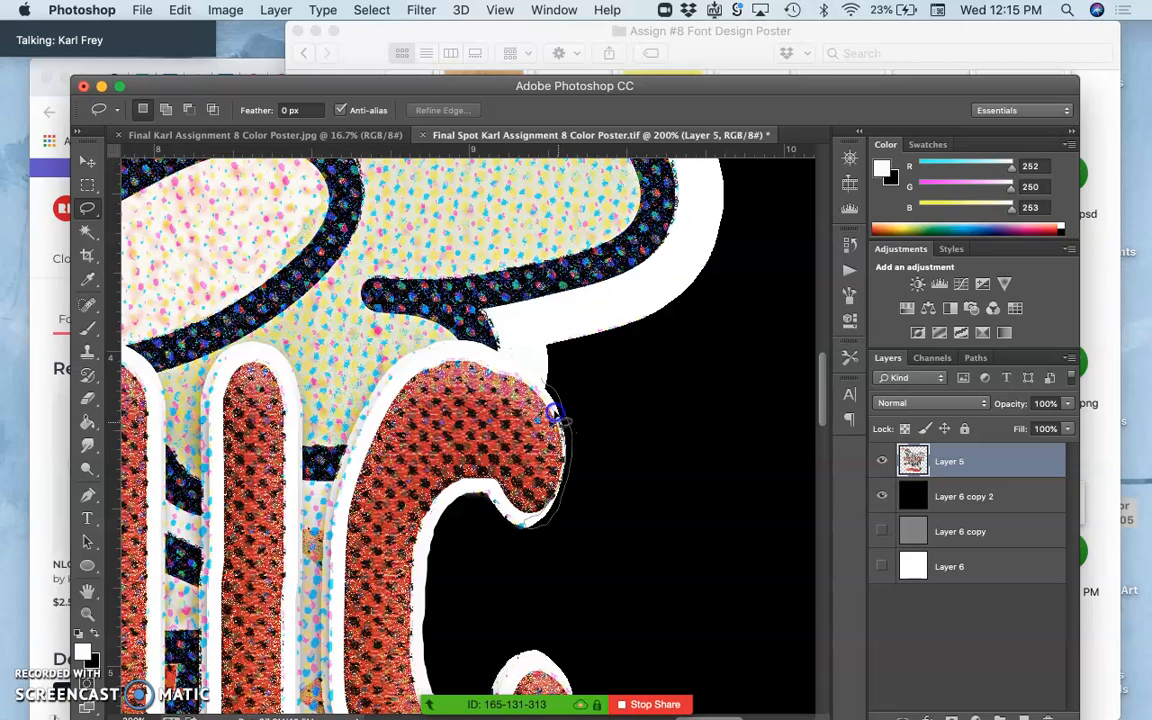
drag(538, 380, 540, 380)
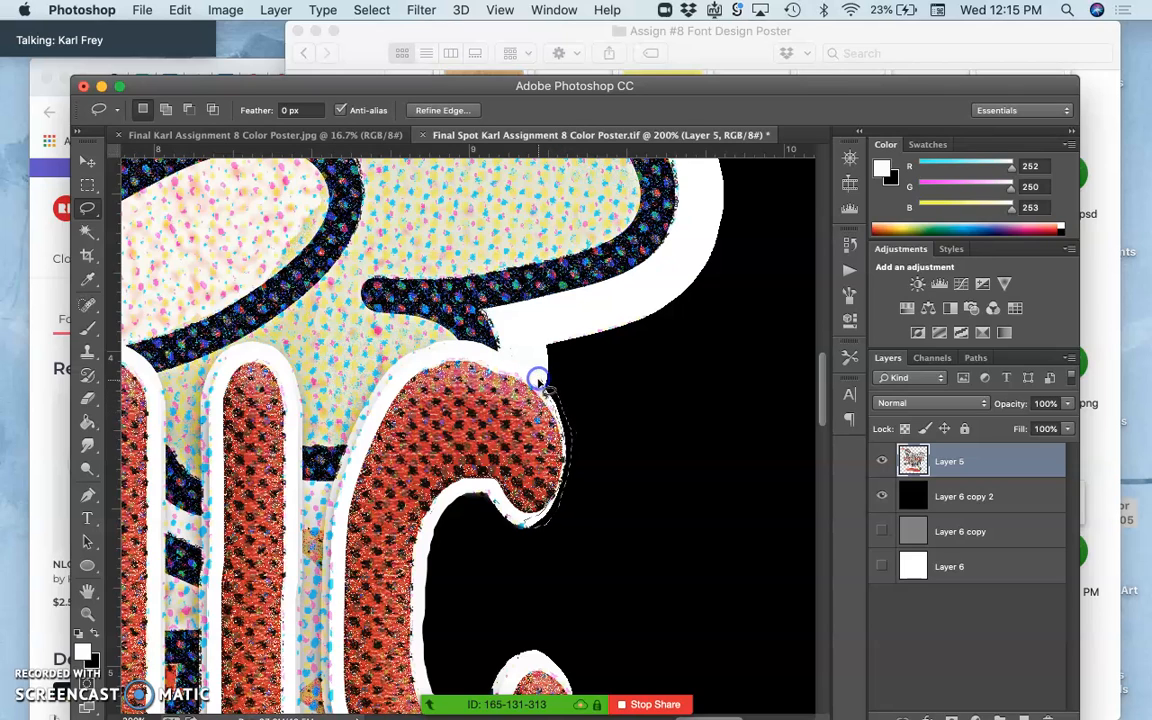
click(180, 10)
click(93, 330)
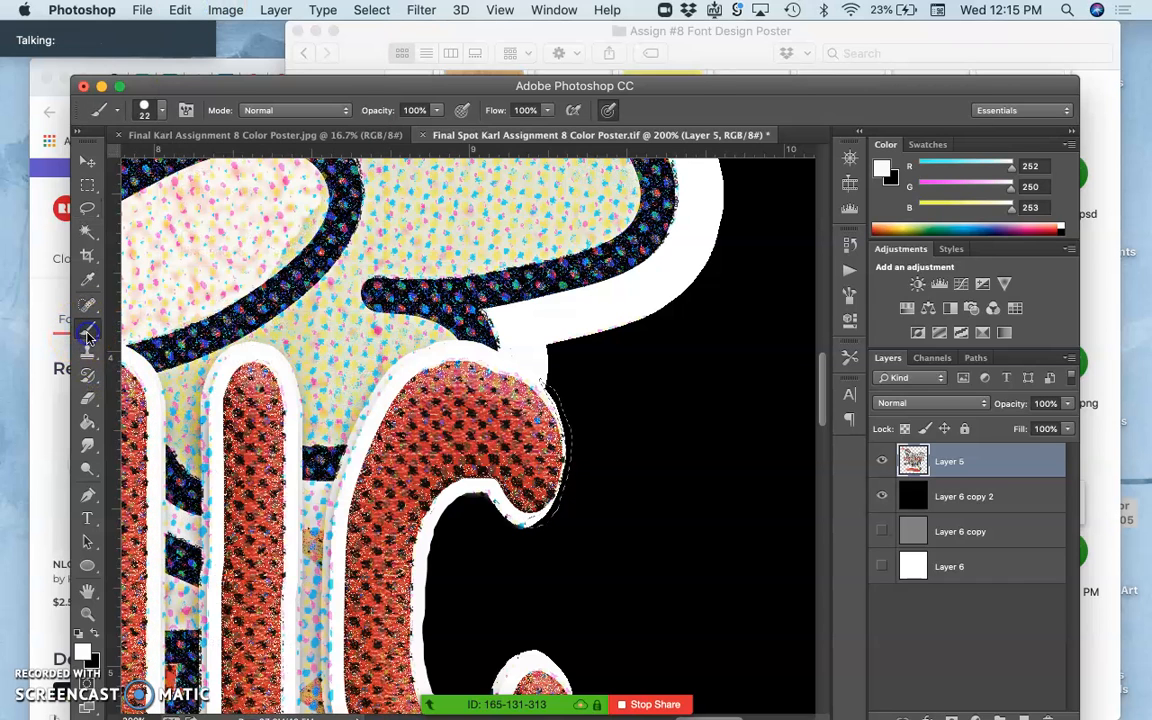
drag(540, 390, 562, 410)
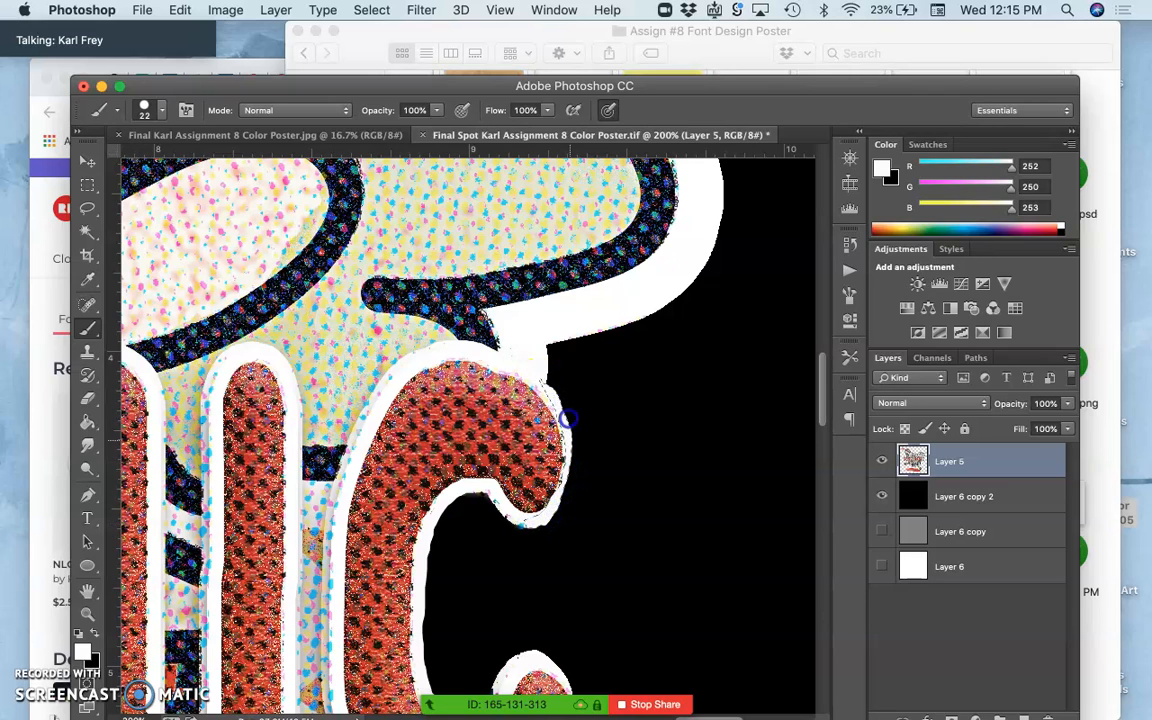
key(super+d)
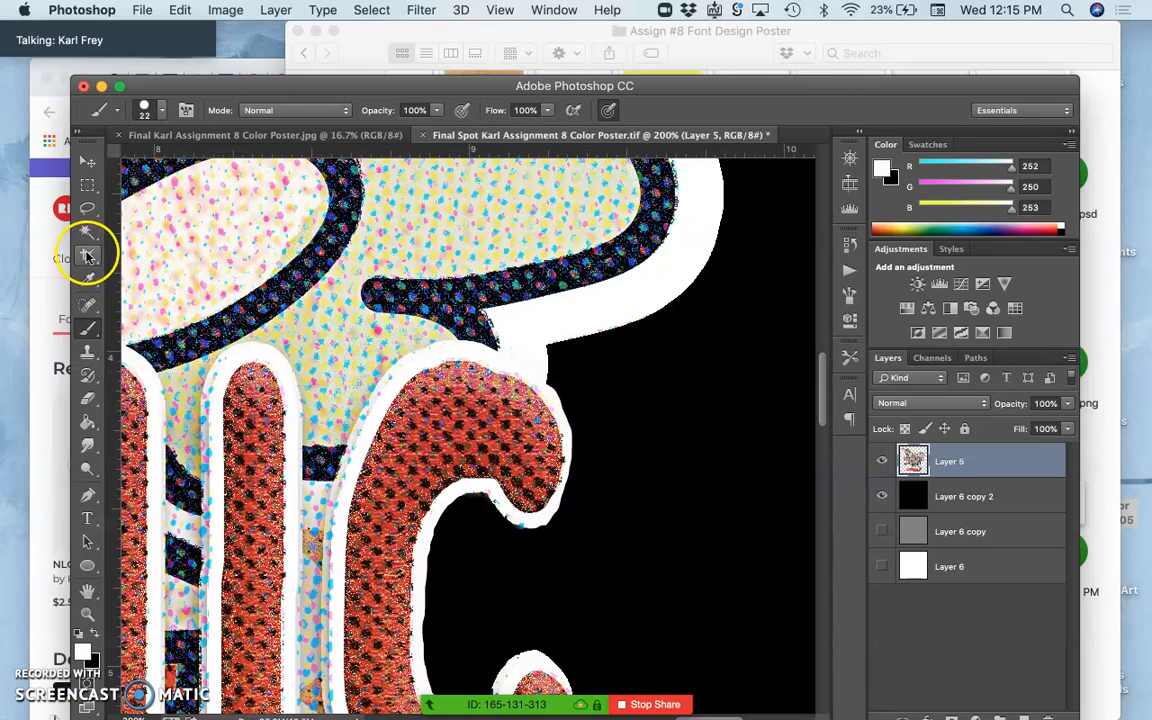
- Lasso the uneven outer edge of the white outline beside the C's upper curve, trim it, and deselect
click(87, 209)
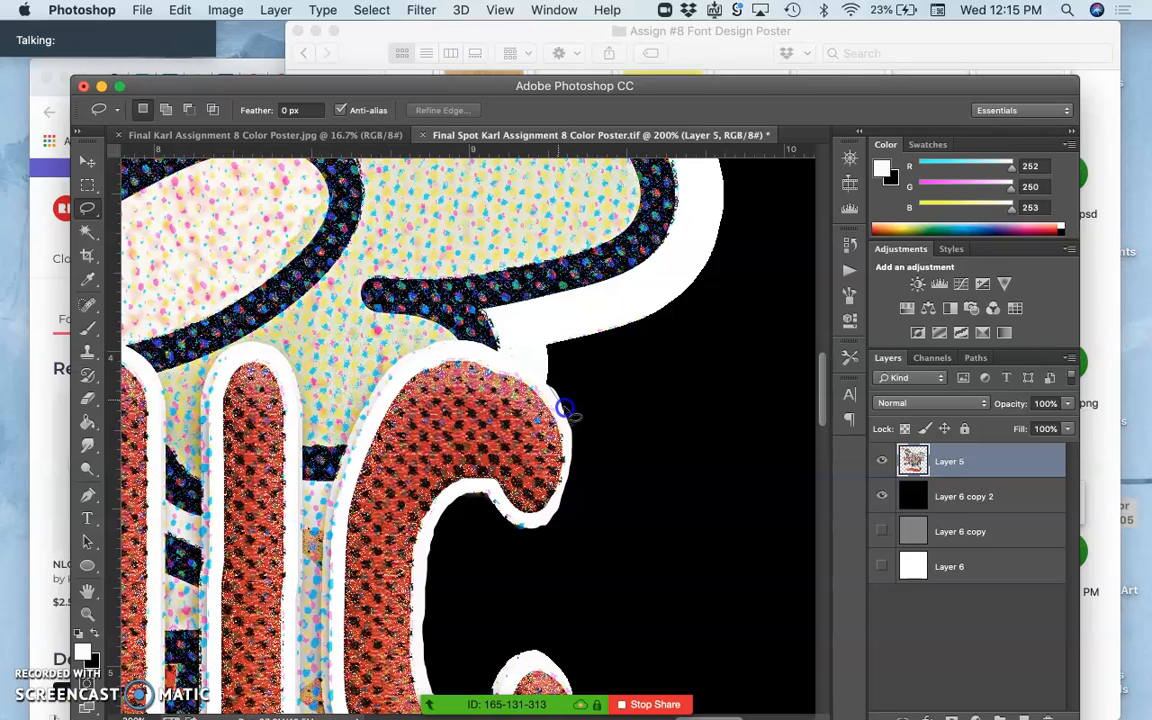
drag(563, 390, 566, 393)
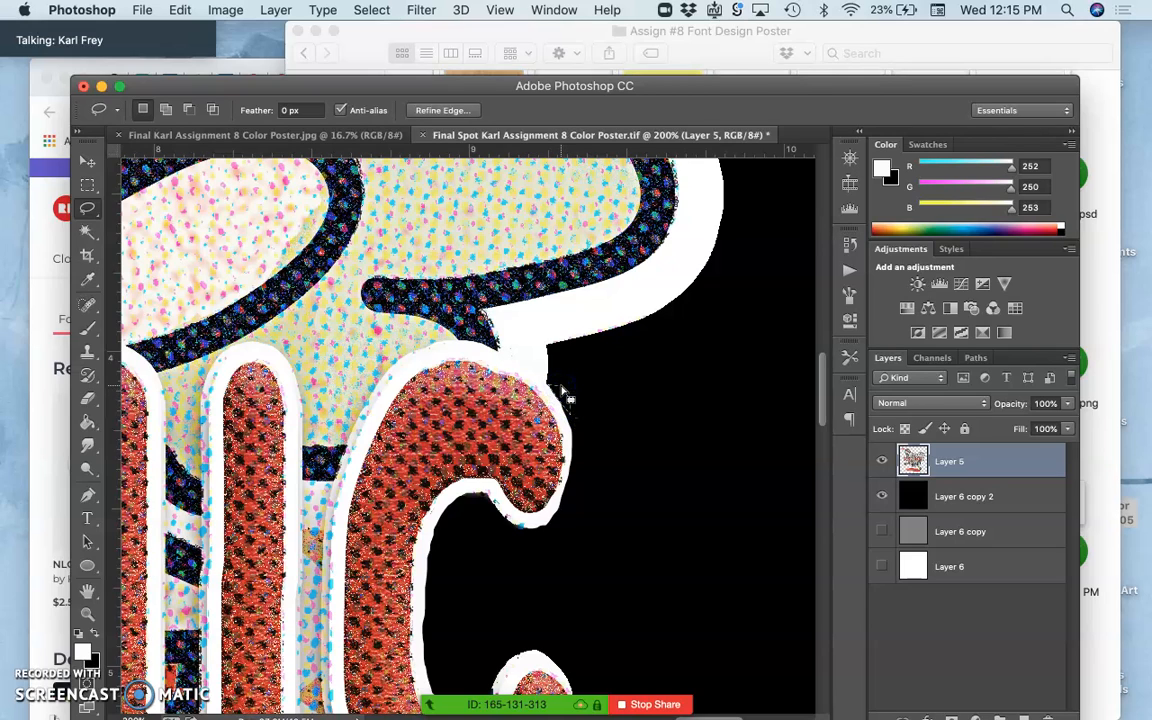
click(558, 388)
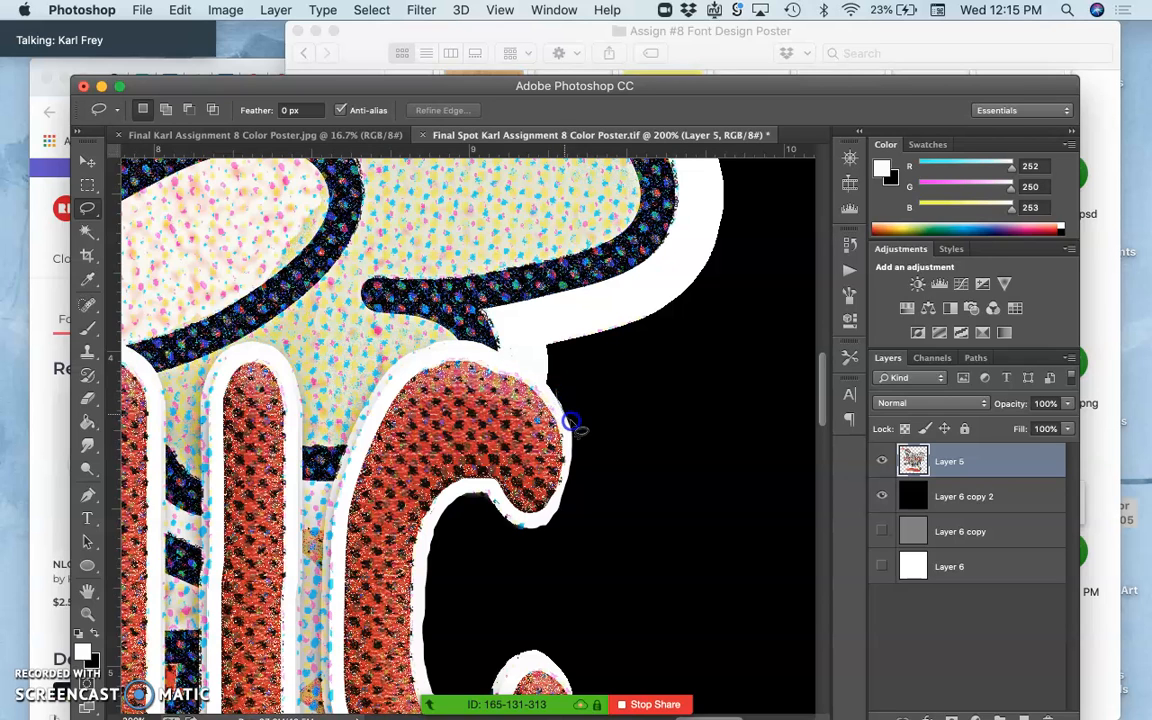
drag(581, 393, 578, 400)
key(super+d)
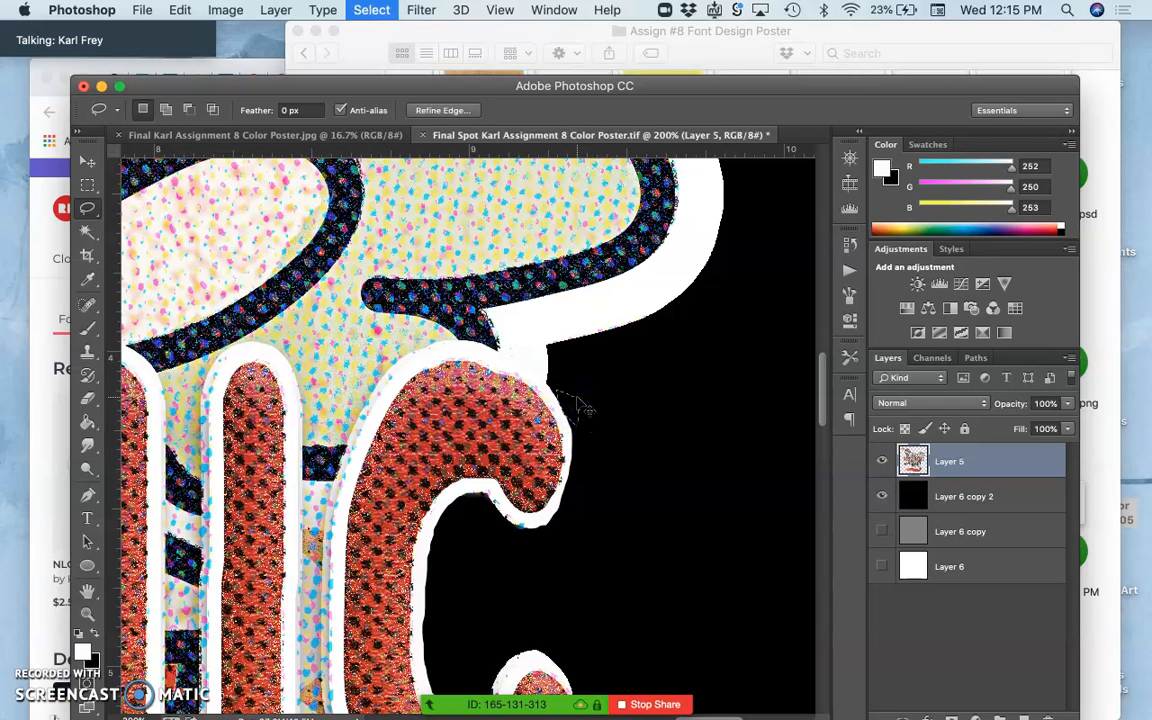
- Lasso the thin outer edge of the C's lower curve and brush its outline thicker in white within the selection
key(super+minus)
key(super+minus)
key(super+minus)
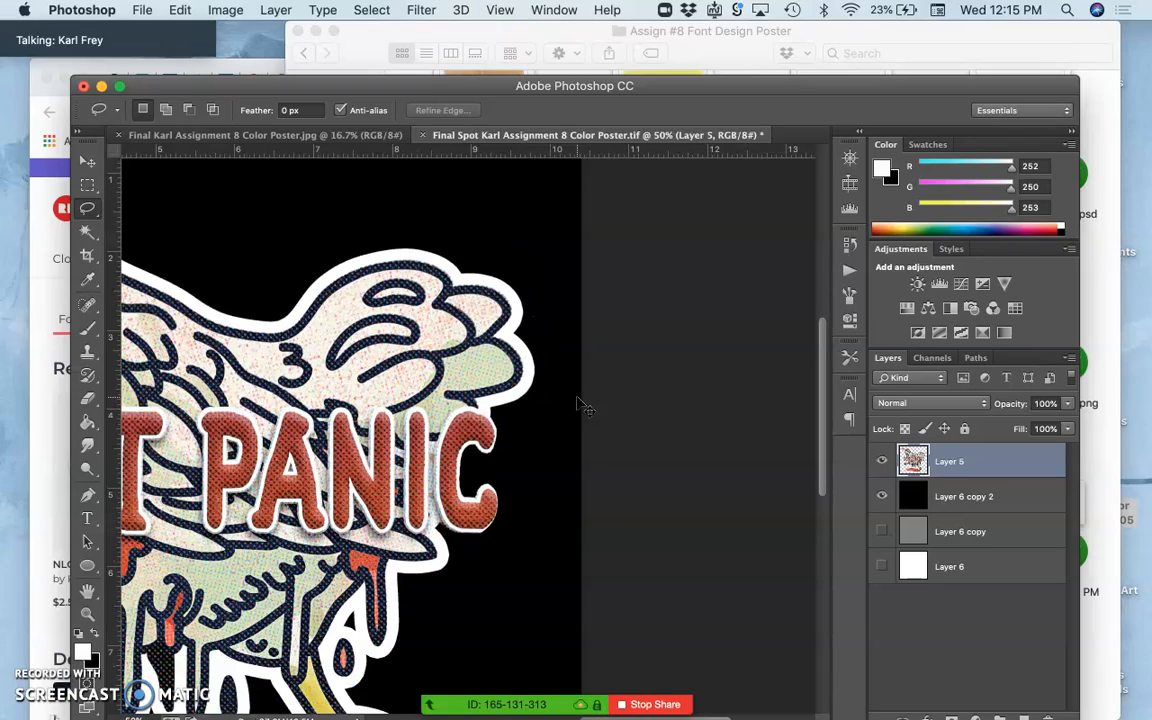
key(super+plus)
key(super+plus)
key(super+plus)
key(super+plus)
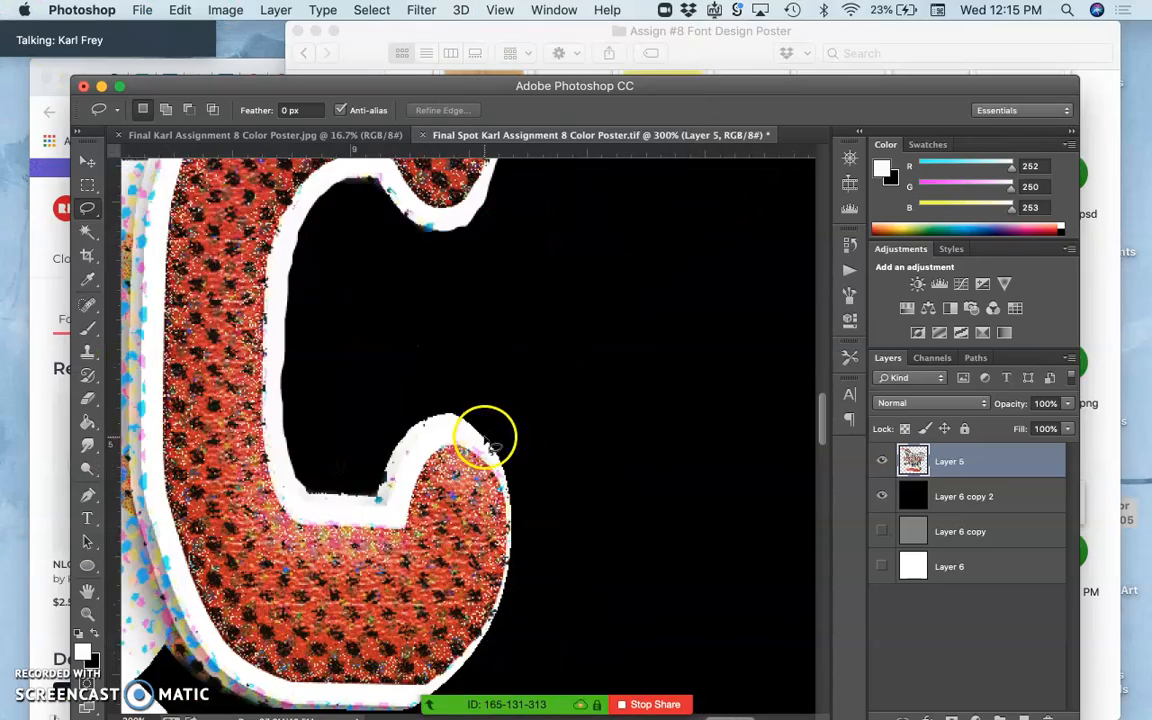
drag(484, 439, 485, 440)
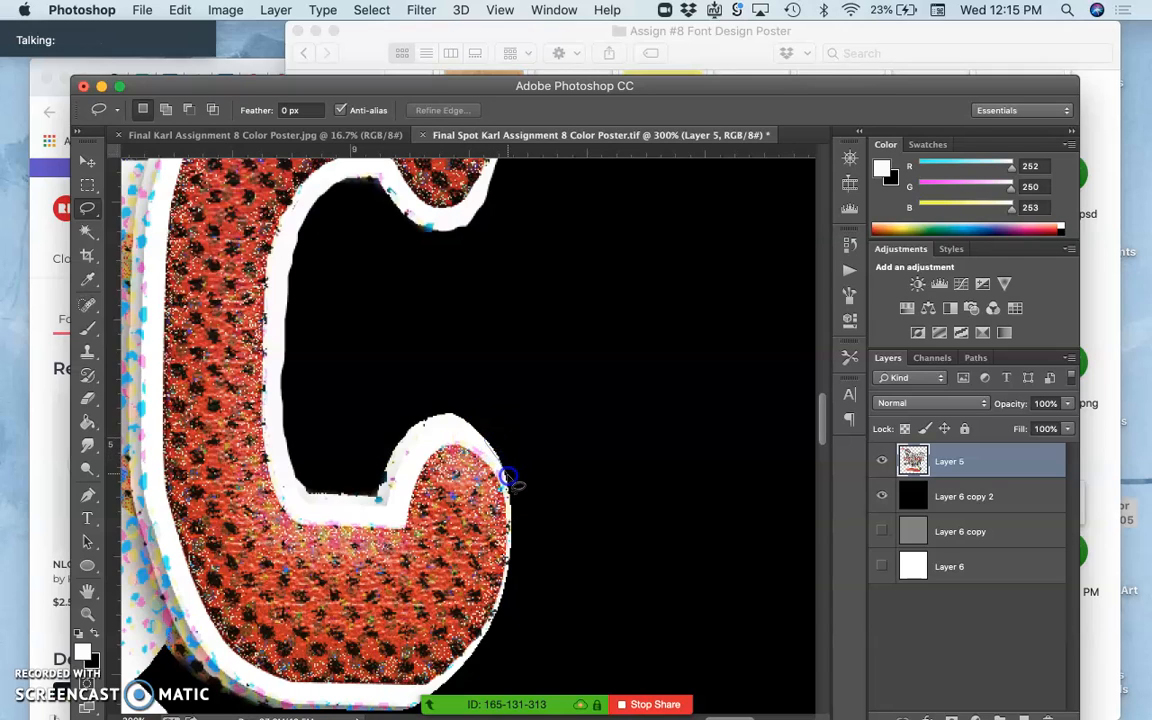
mouse_move(514, 497)
mouse_down()
mouse_move(510, 608)
mouse_move(494, 639)
mouse_move(452, 684)
mouse_move(411, 699)
mouse_move(479, 640)
mouse_up()
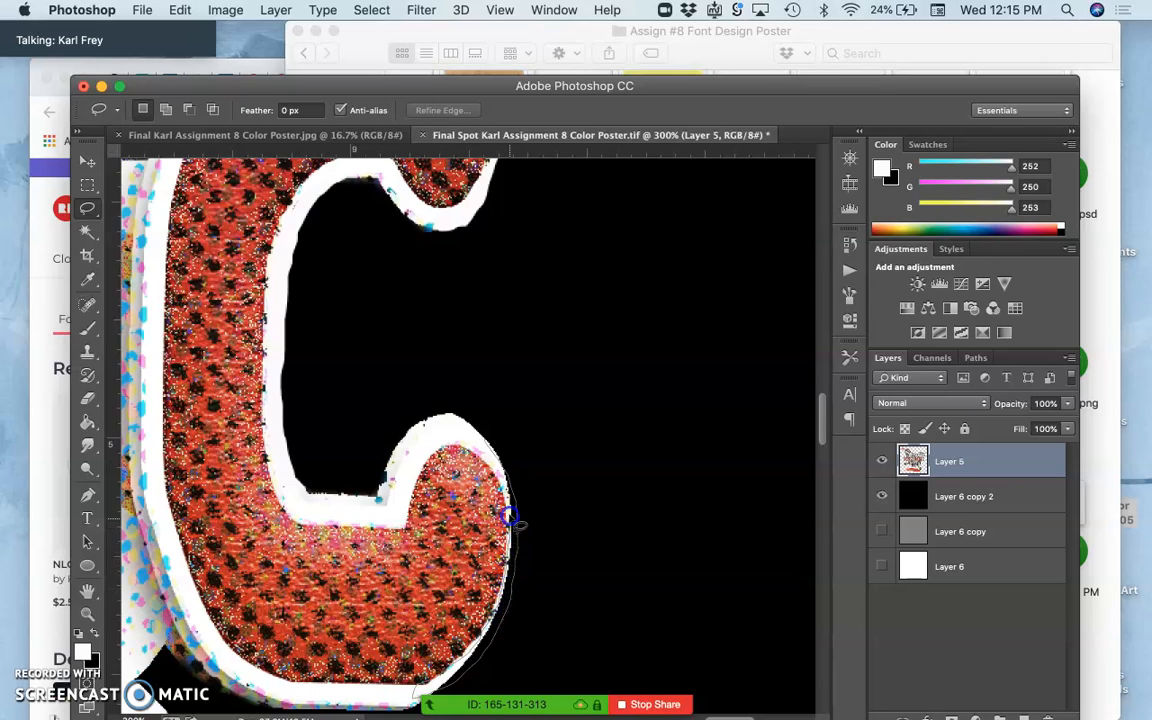
drag(505, 495, 445, 415)
click(87, 329)
mouse_move(478, 510)
mouse_down()
mouse_move(504, 464)
mouse_move(507, 618)
mouse_move(478, 607)
mouse_up()
mouse_move(412, 688)
mouse_down()
mouse_move(450, 678)
mouse_move(488, 641)
mouse_up()
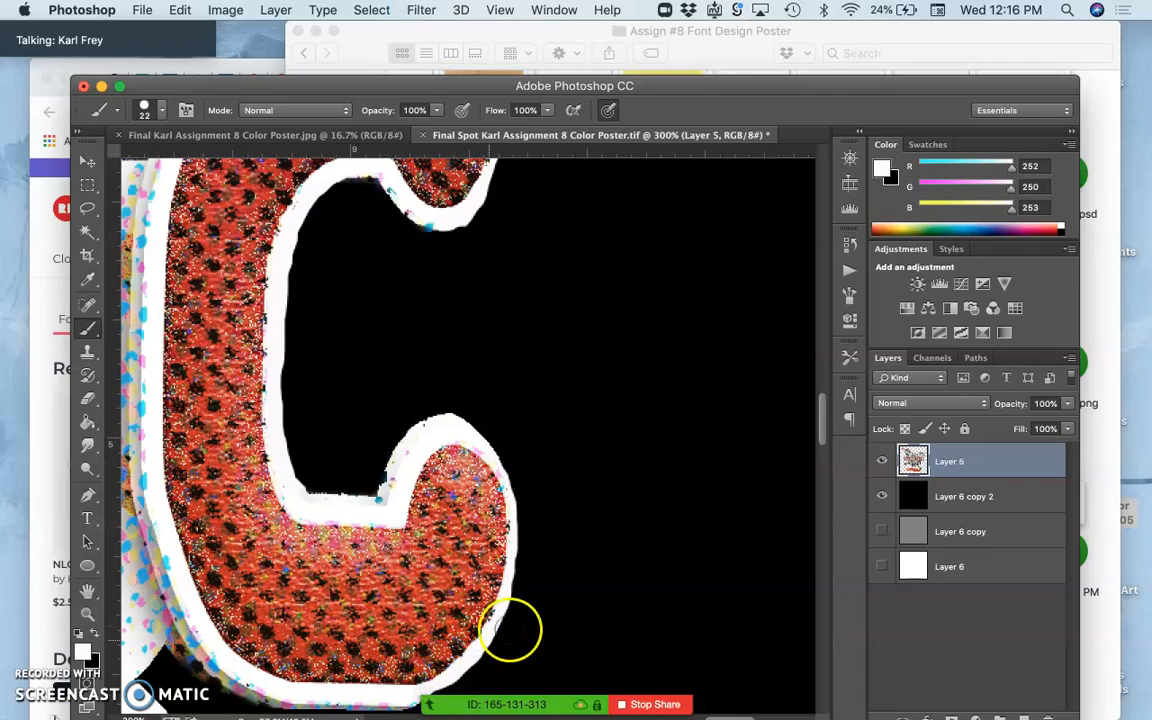
- Show the gray and white background layers, Layer 6 copy and Layer 6, again and save the TIFF
key(super+1)
key(super+minus)
key(super+minus)
key(super+minus)
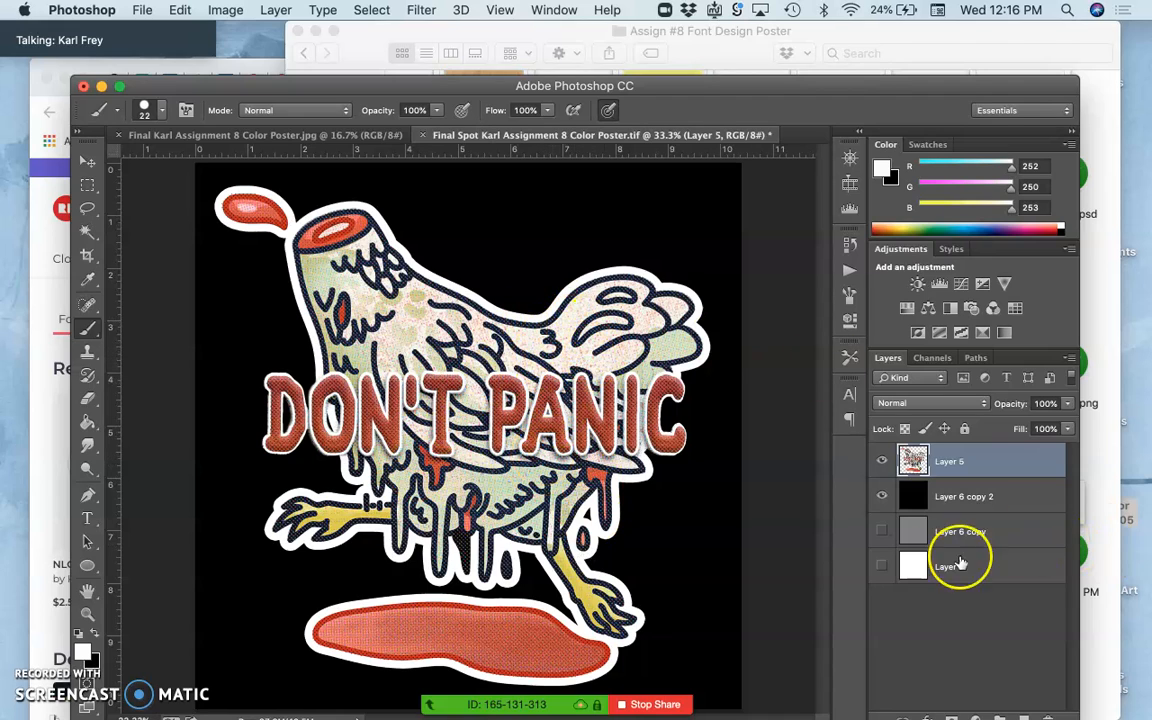
click(882, 532)
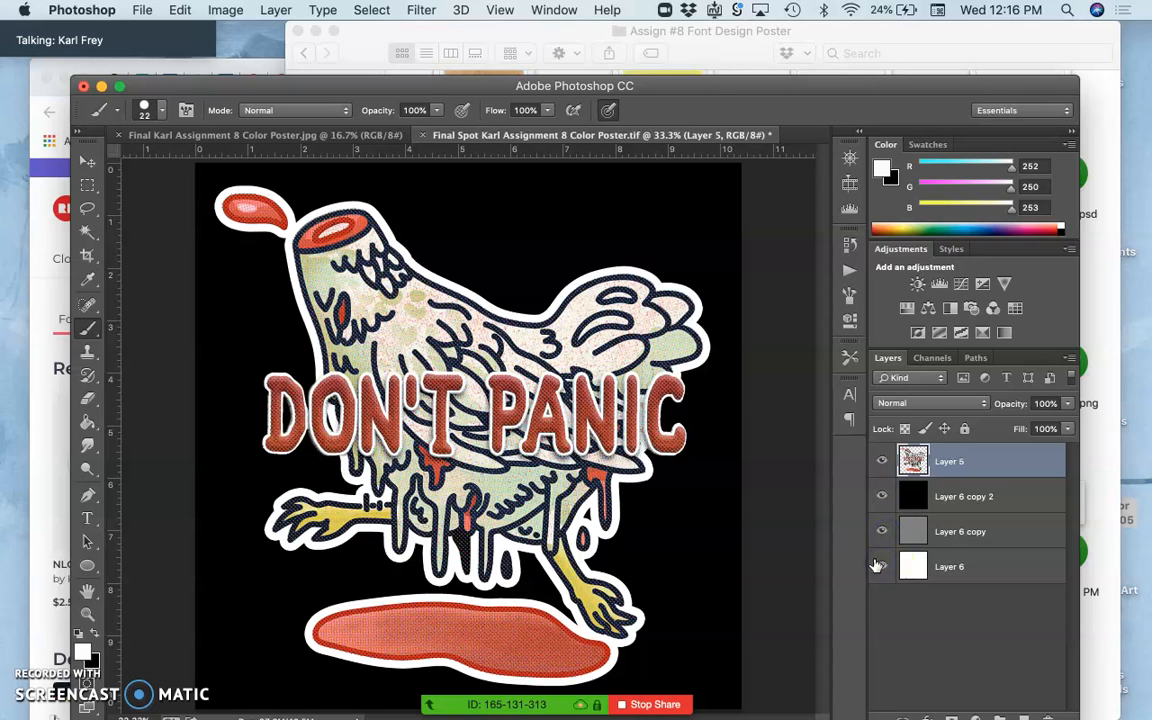
key(super+s)
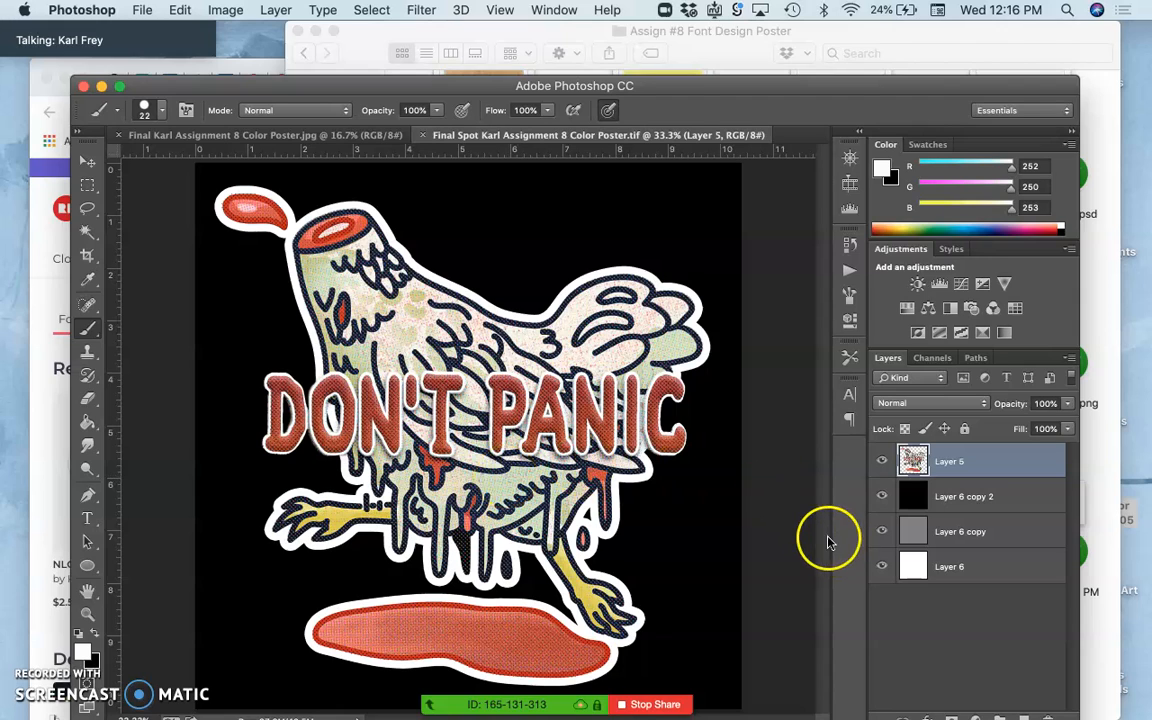
- Hide the black, gray and white background layers so only Layer 5 remains on transparency
click(881, 496)
click(883, 566)
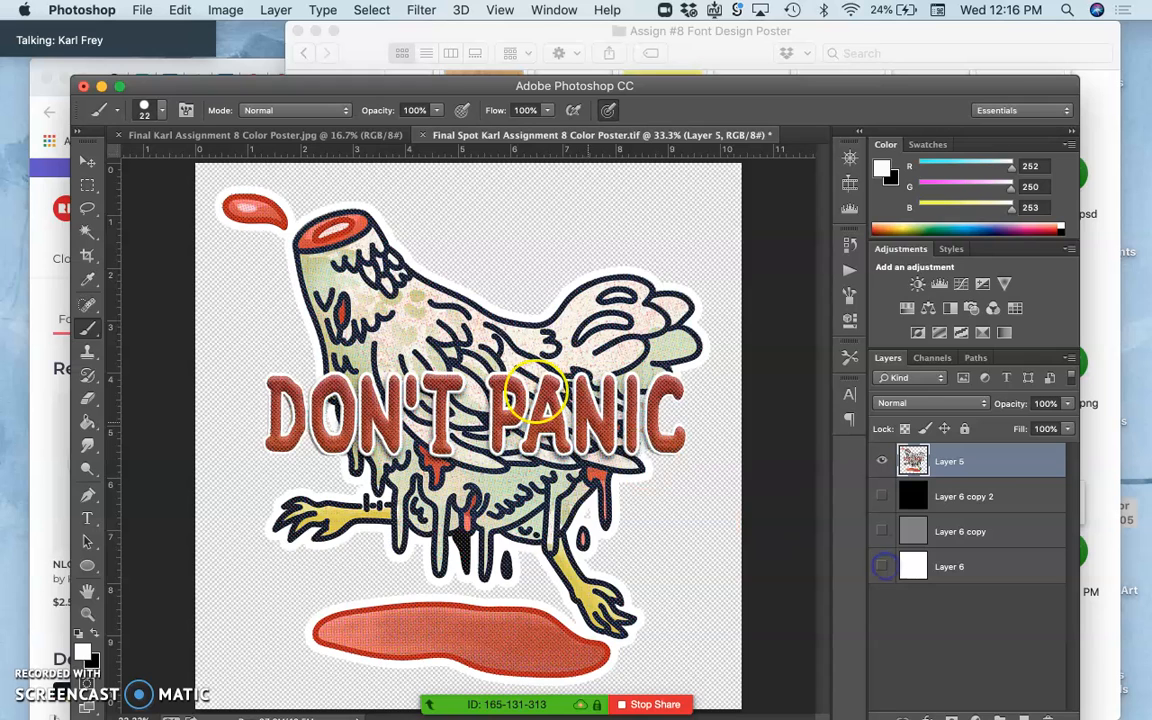
click(142, 10)
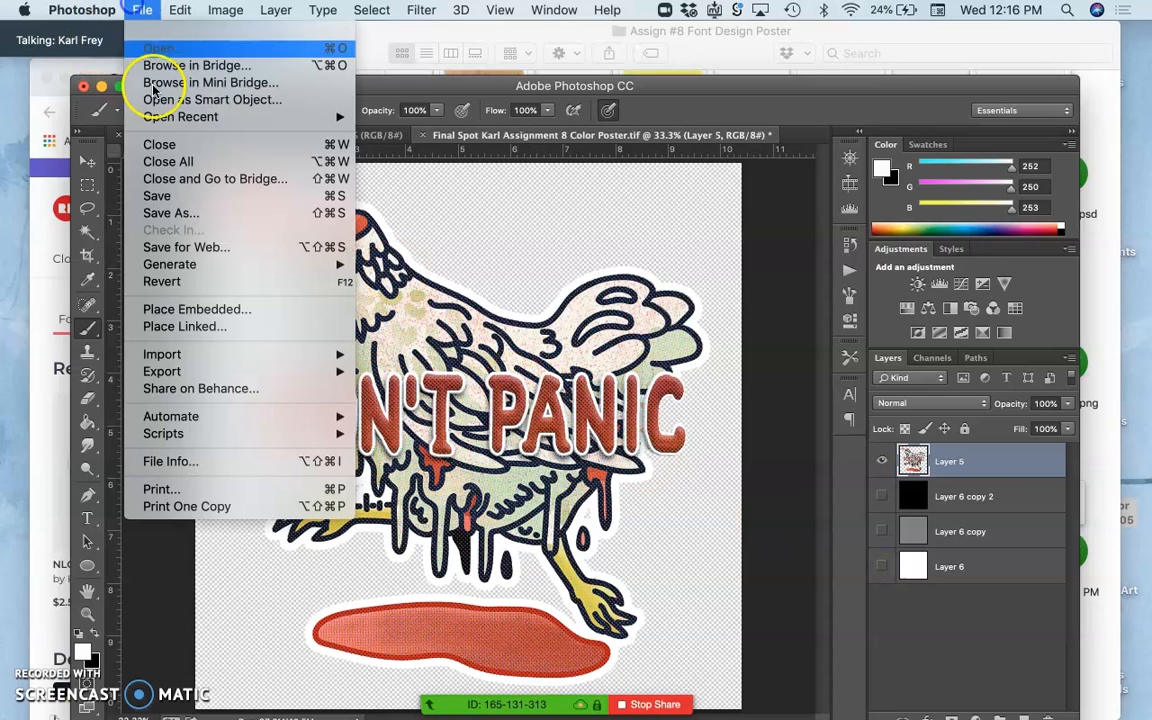
click(148, 213)
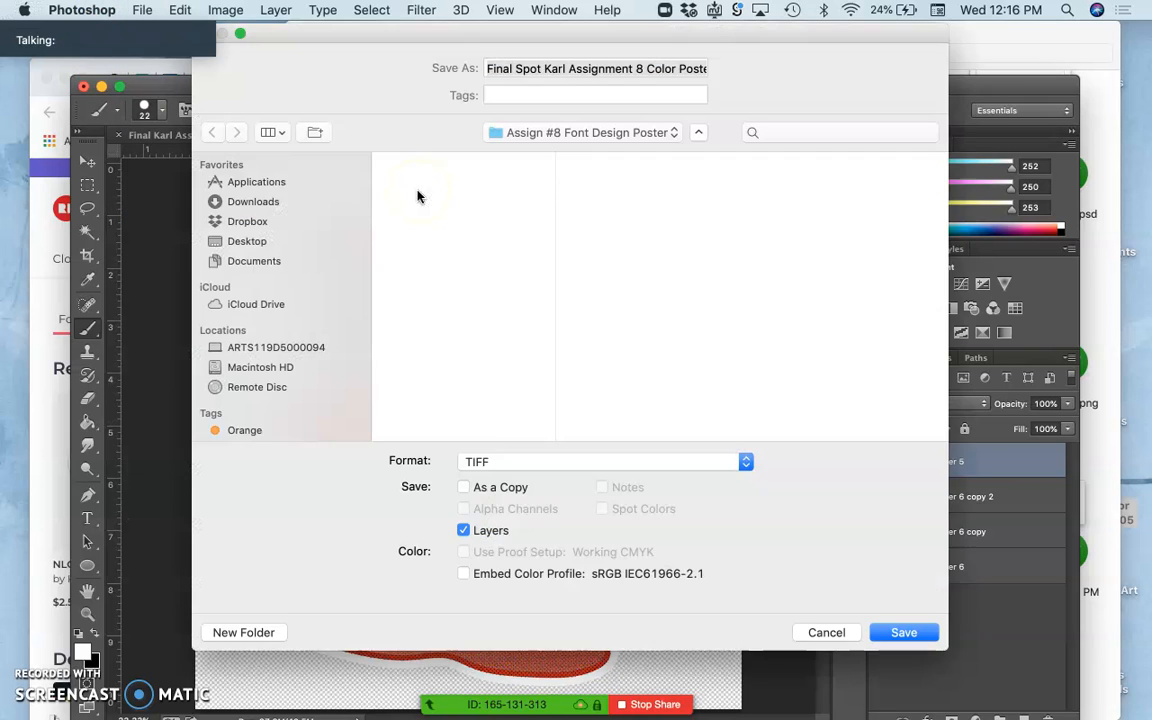
click(487, 67)
text(RB_)
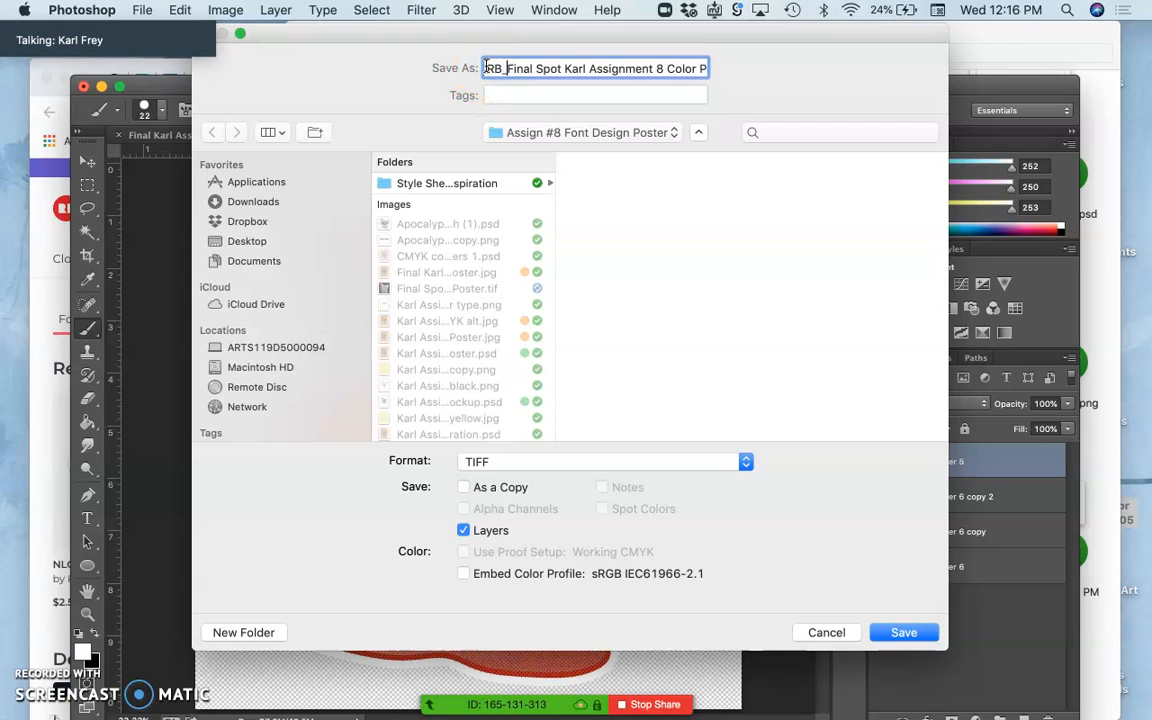
click(906, 630)
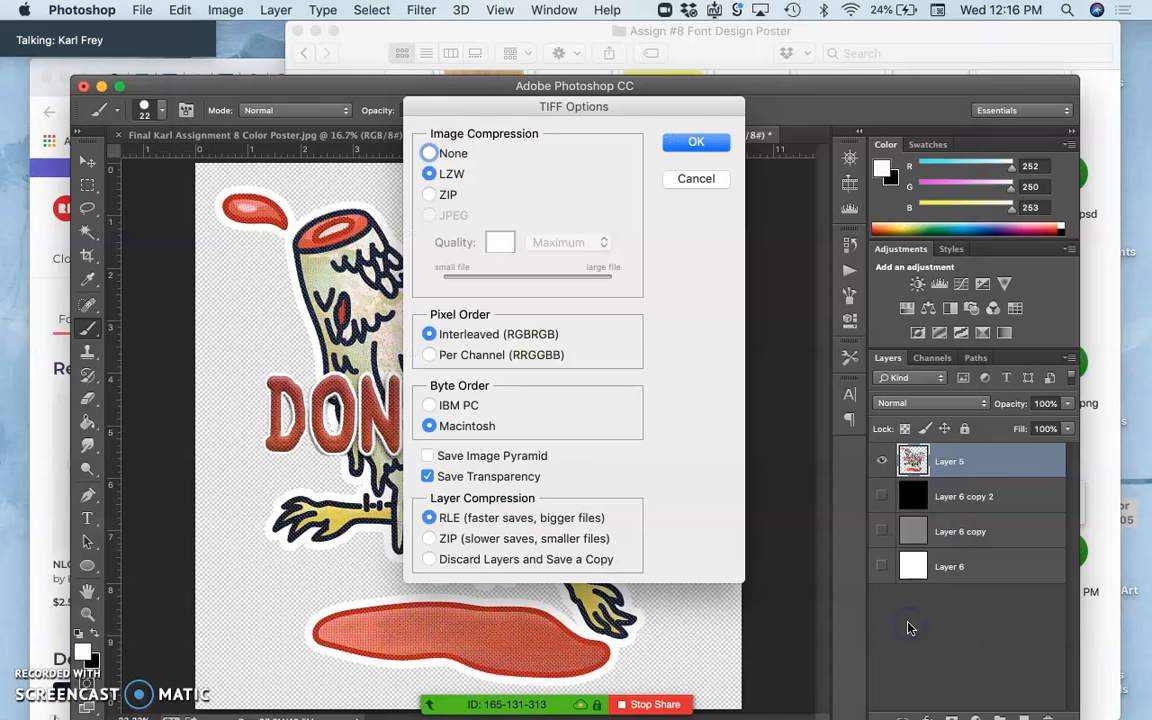
click(694, 178)
- Save the transparent artwork as a PNG copy in the Assign #8 Font Design Poster folder, adding the prefix RB_ to the file name
click(142, 9)
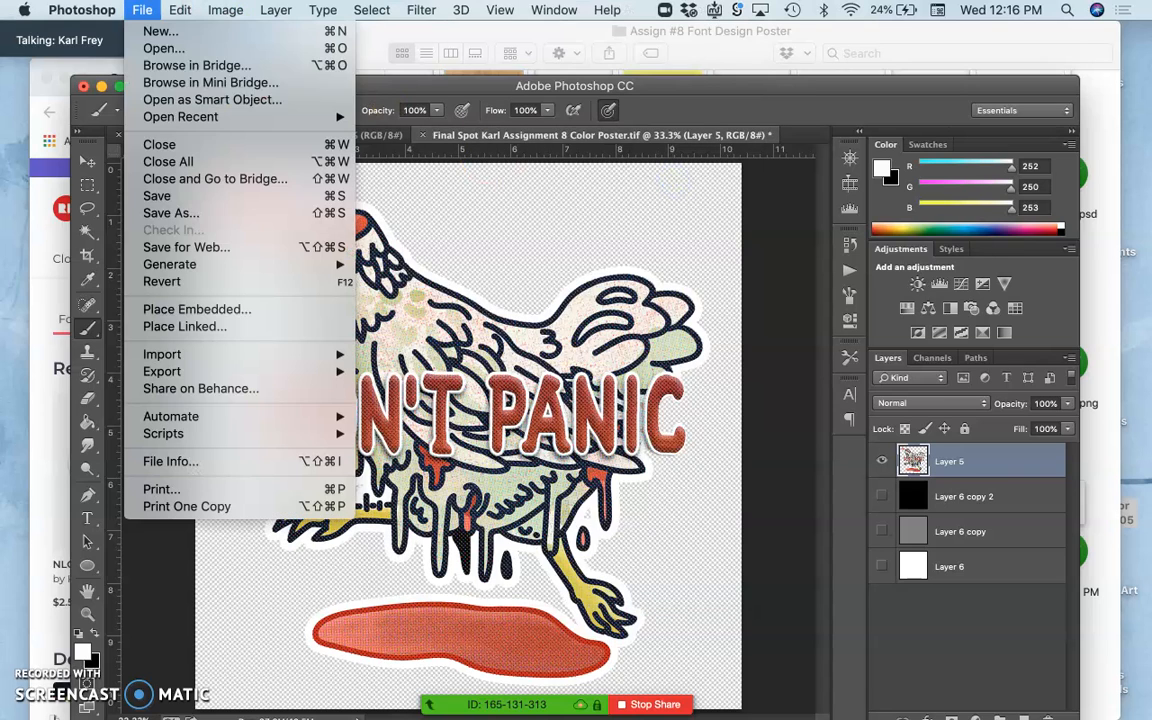
click(171, 213)
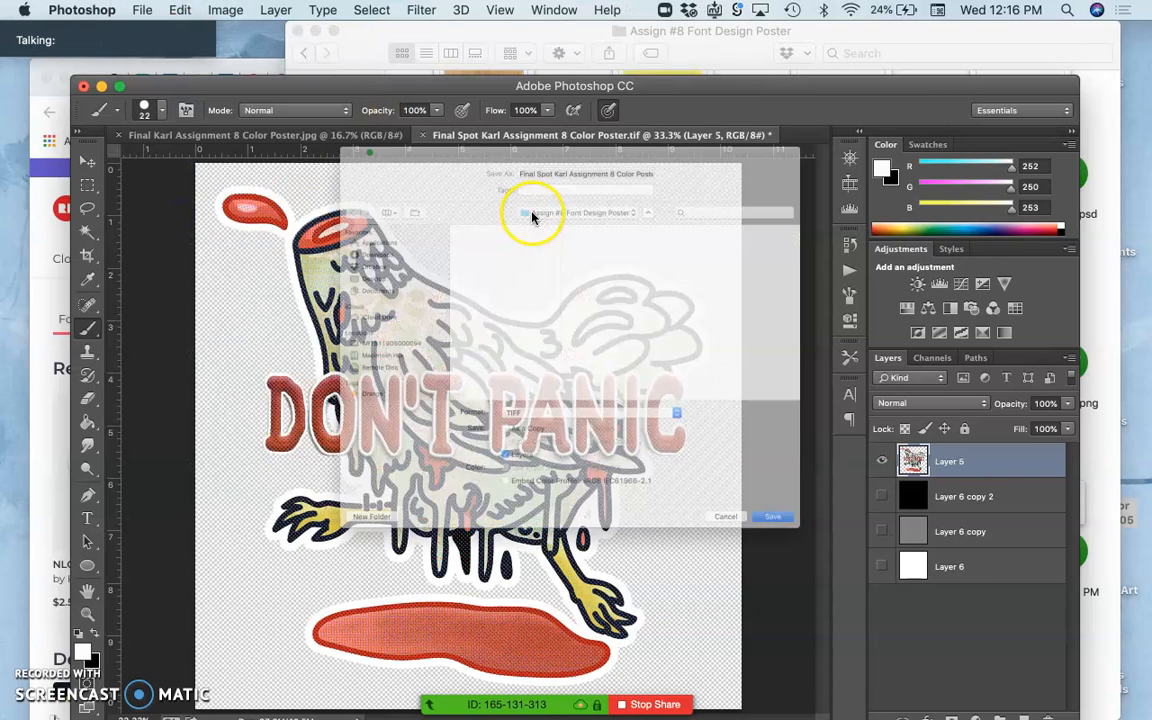
click(489, 70)
text(RB_)
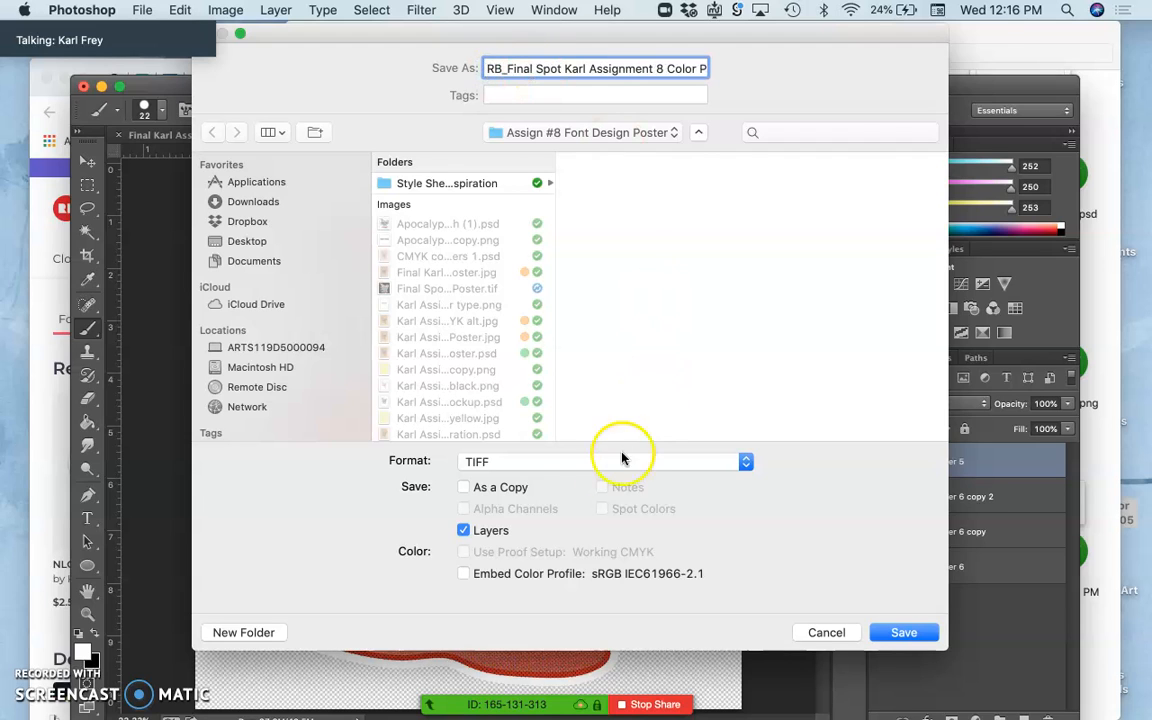
click(603, 462)
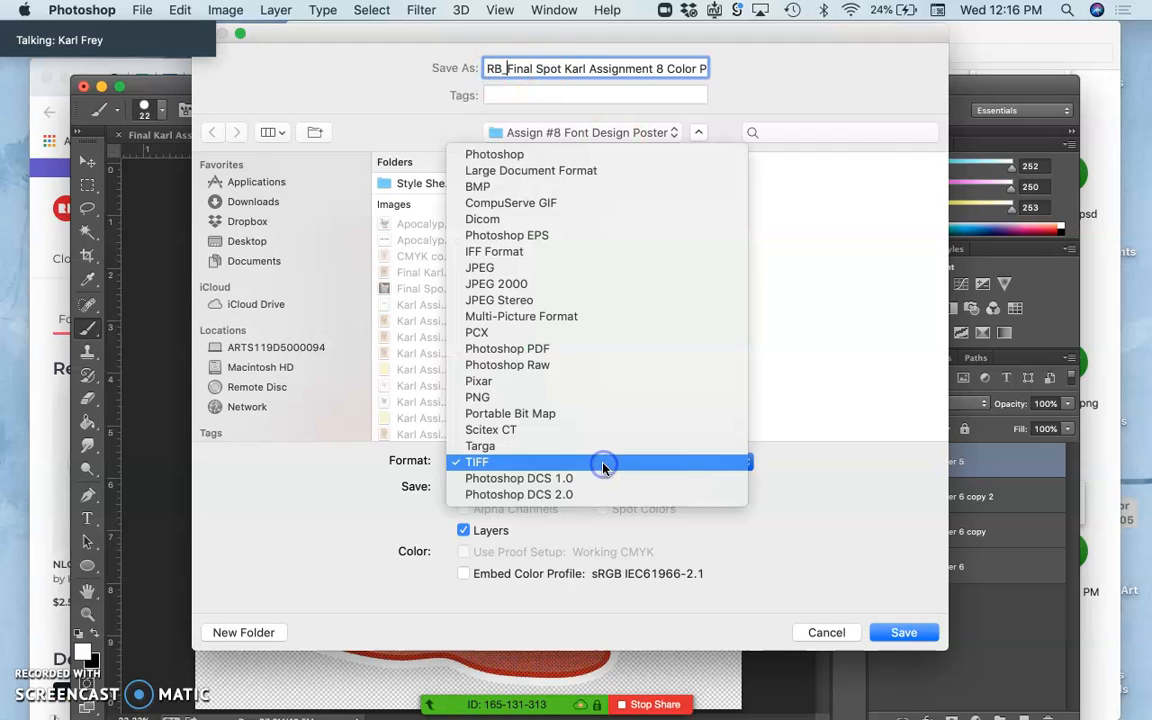
click(565, 398)
click(904, 630)
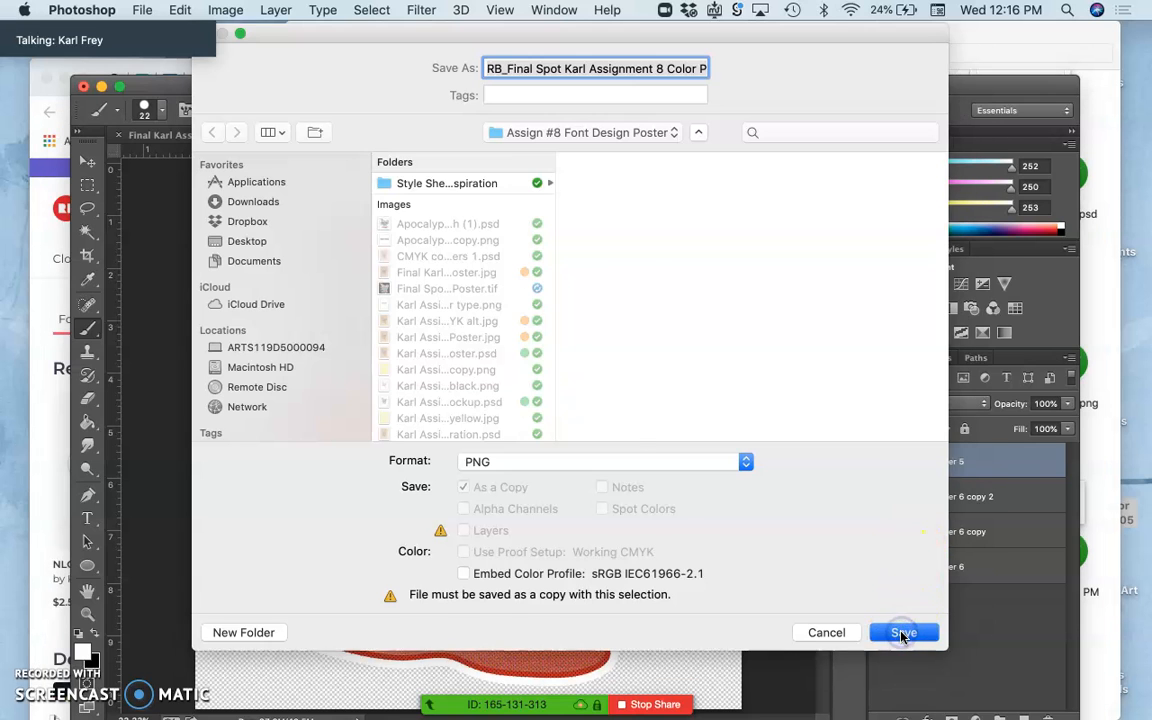
click(641, 237)
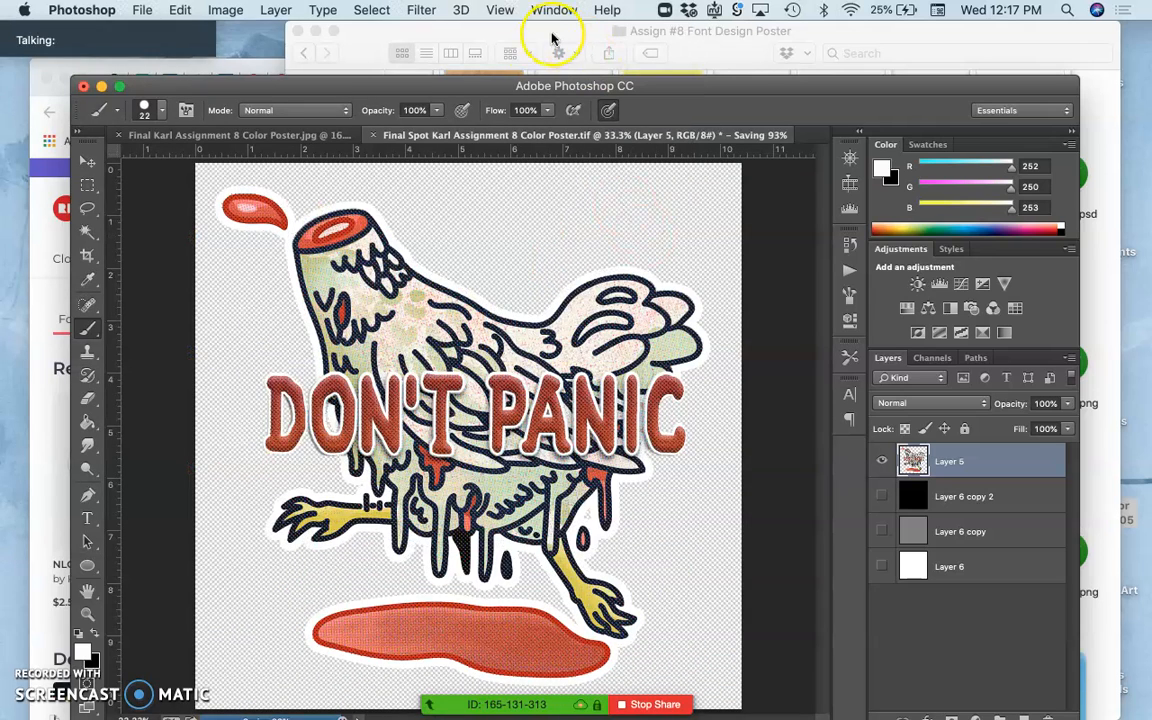
- Switch to Redbubble in Chrome and open the account's Add New Work page, moving the browser window up to reveal the upload options
mouse_move(533, 55)
mouse_down()
mouse_move(489, 55)
mouse_move(543, 62)
mouse_up()
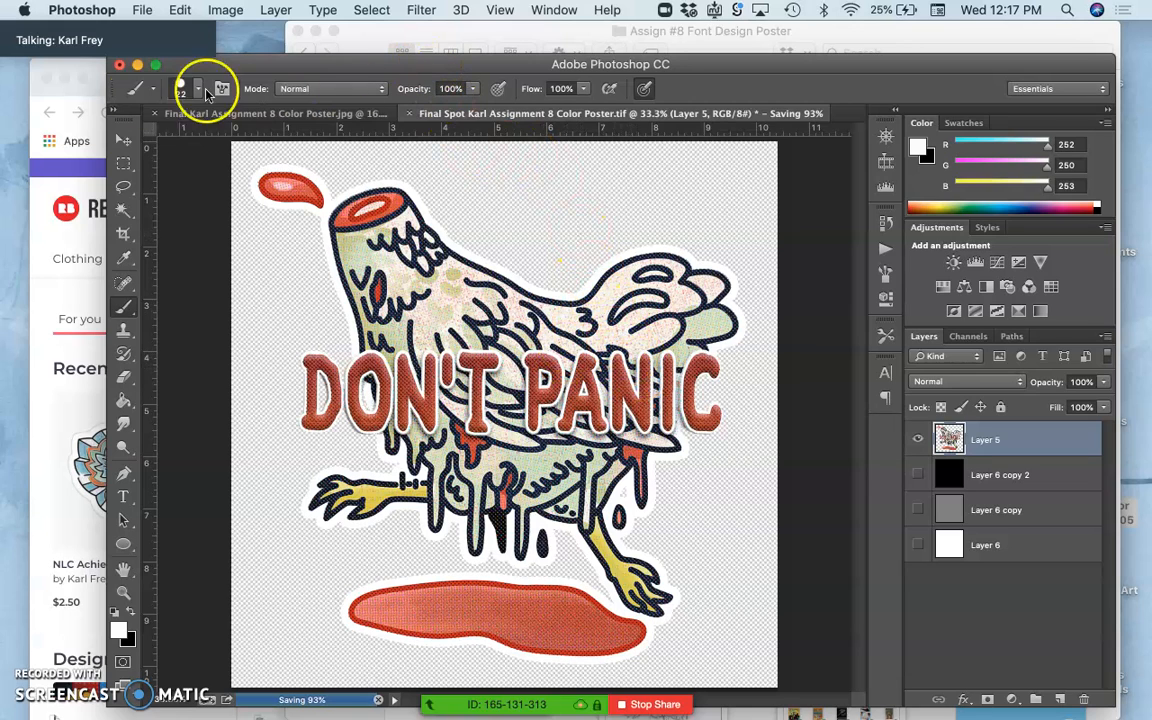
click(36, 92)
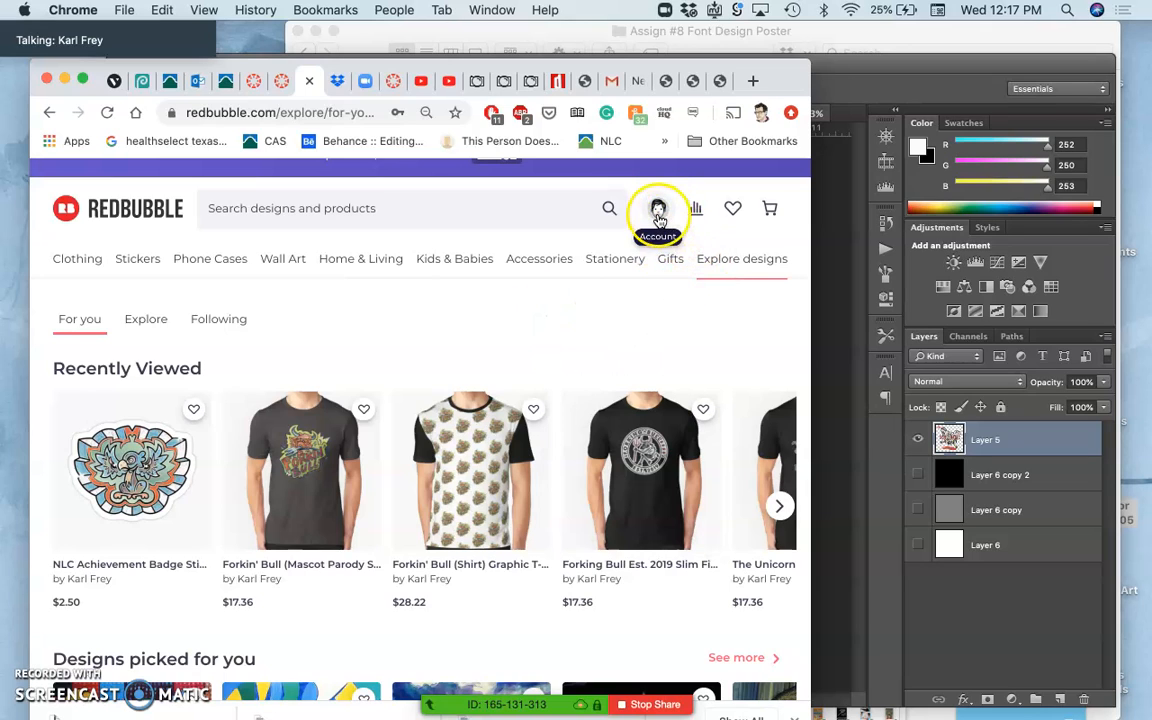
click(658, 214)
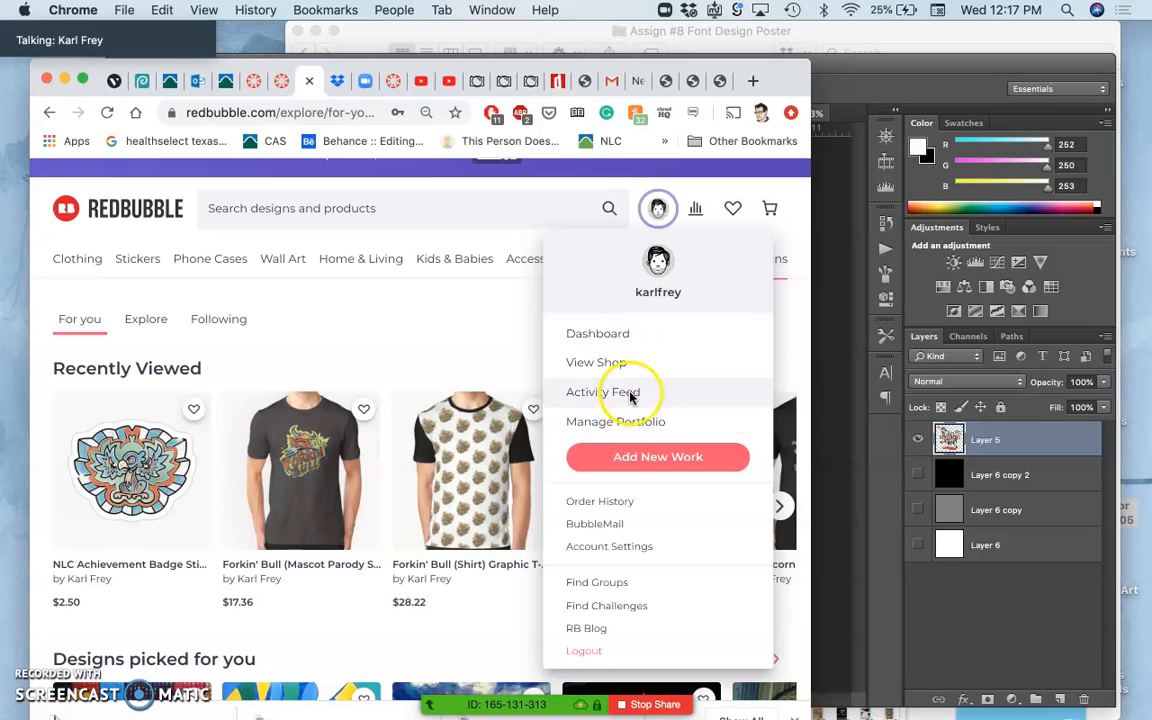
click(652, 459)
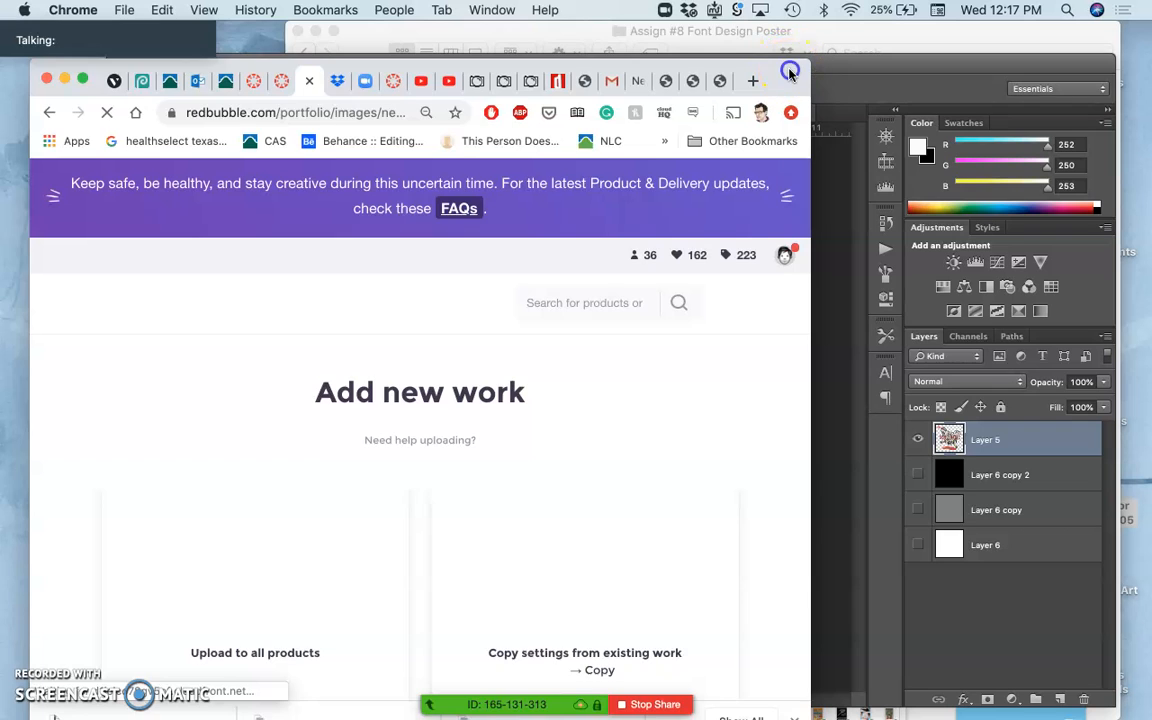
drag(790, 73, 786, 35)
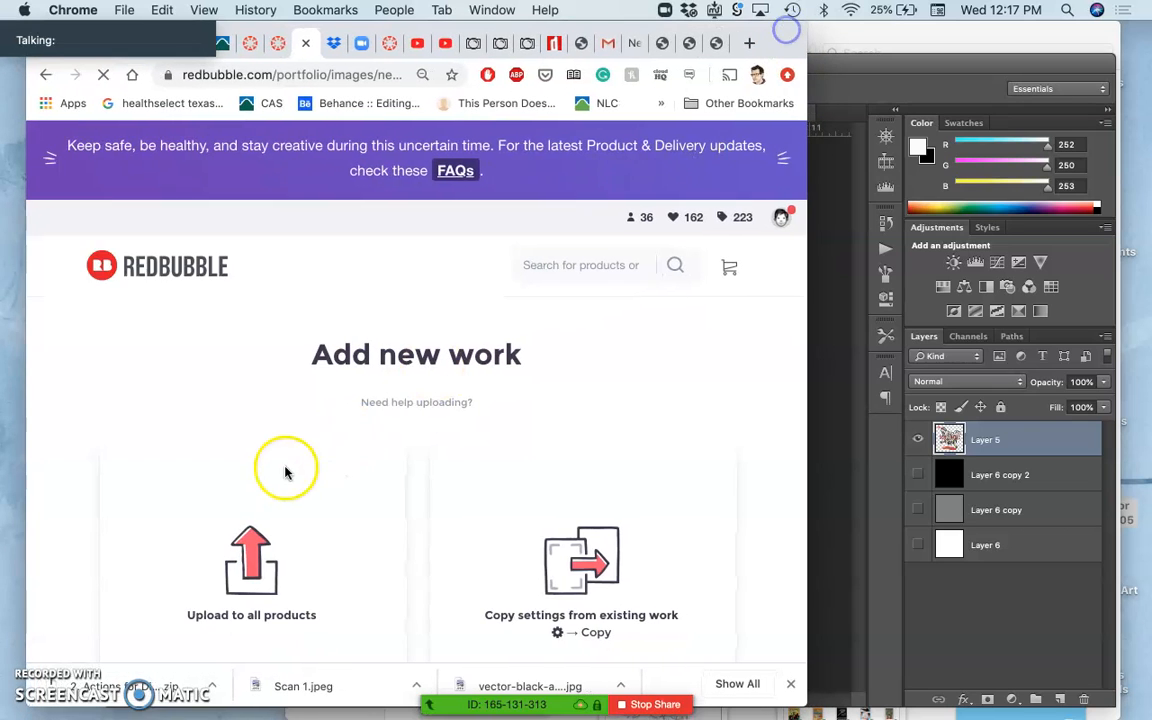
- Switch to the Assign #8 Font Design Poster folder in Finder and mark the RB_Final Spot color poster PNG with a purple tag
scroll(285, 472, down, 4)
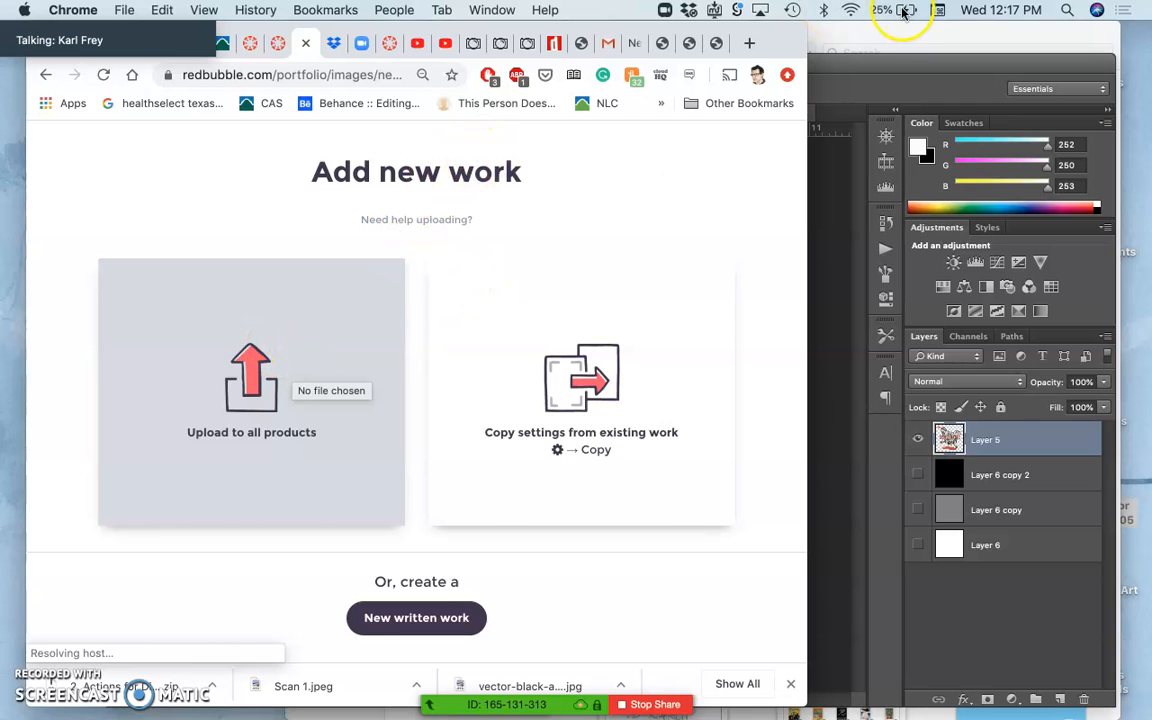
click(815, 50)
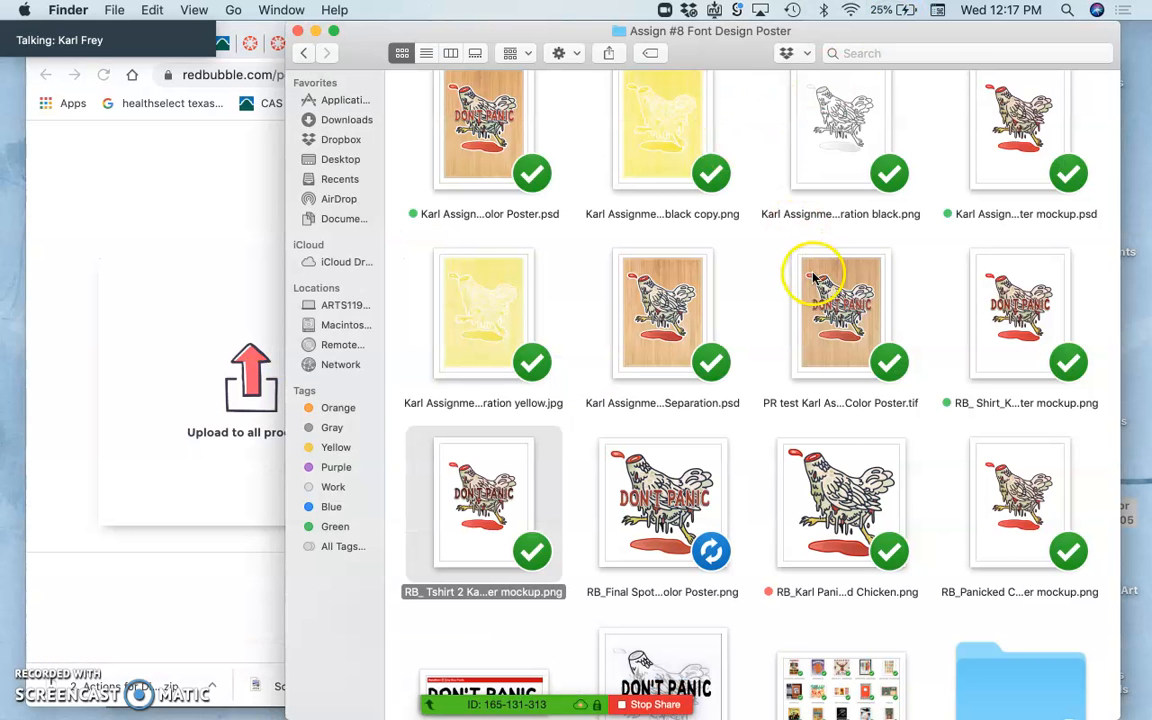
scroll(842, 430, down, 1)
scroll(842, 430, down, 3)
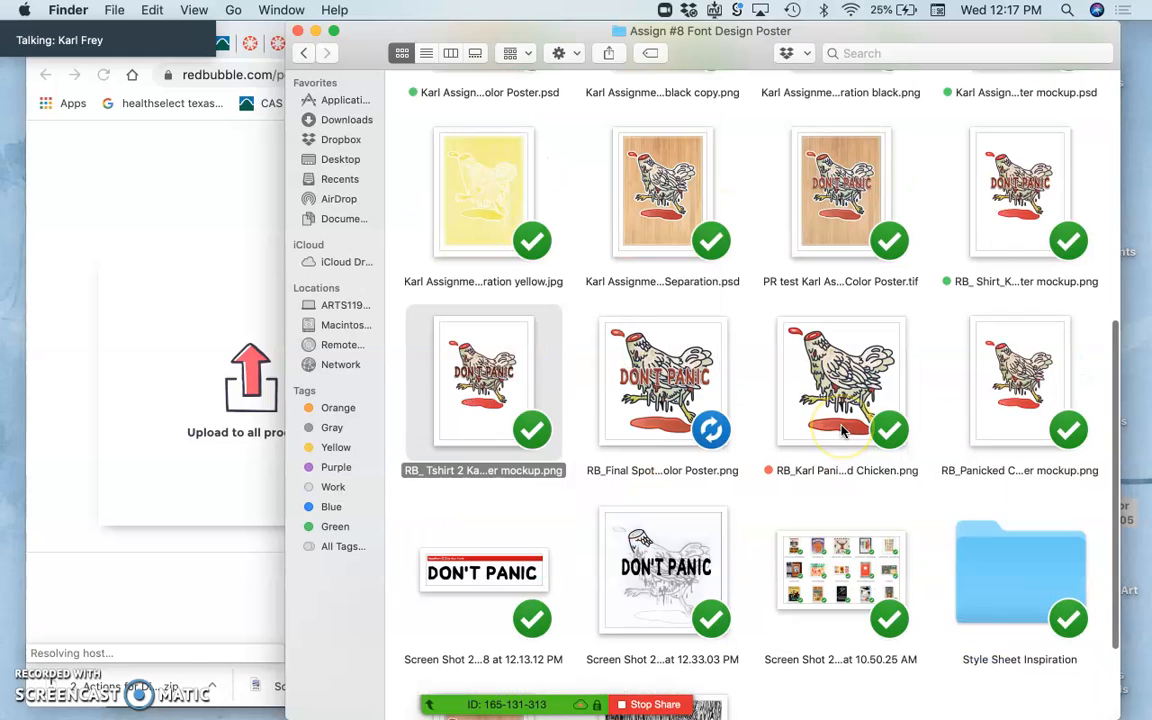
right_click(676, 459)
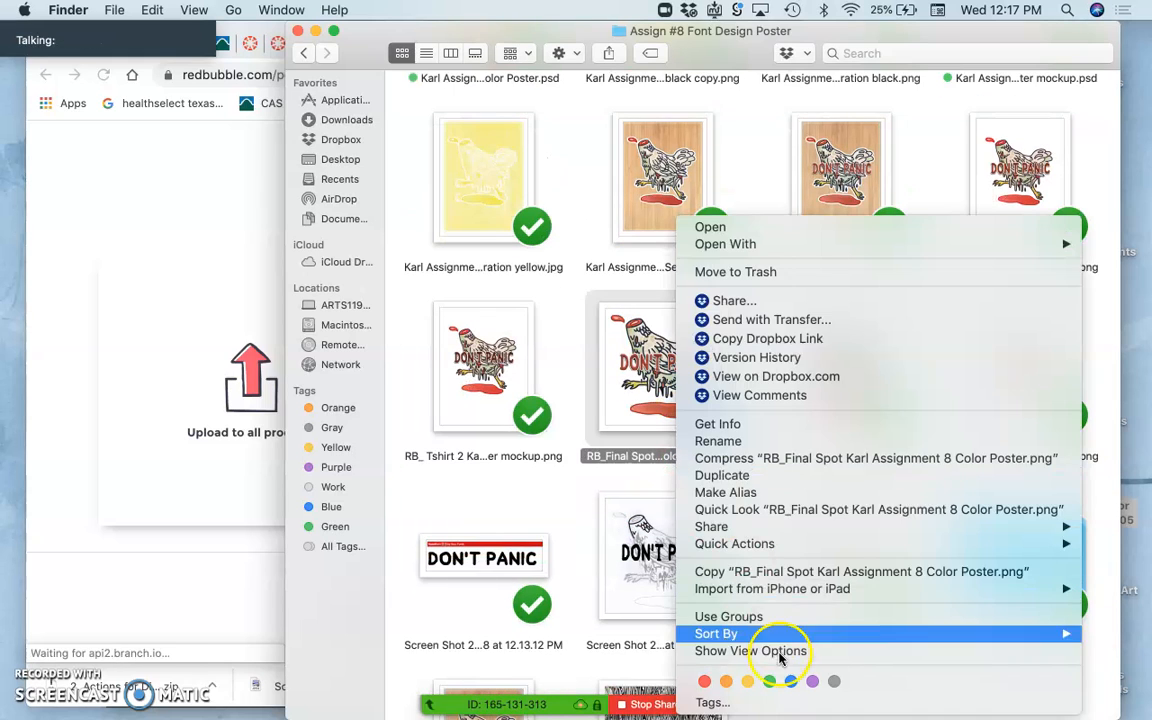
click(812, 681)
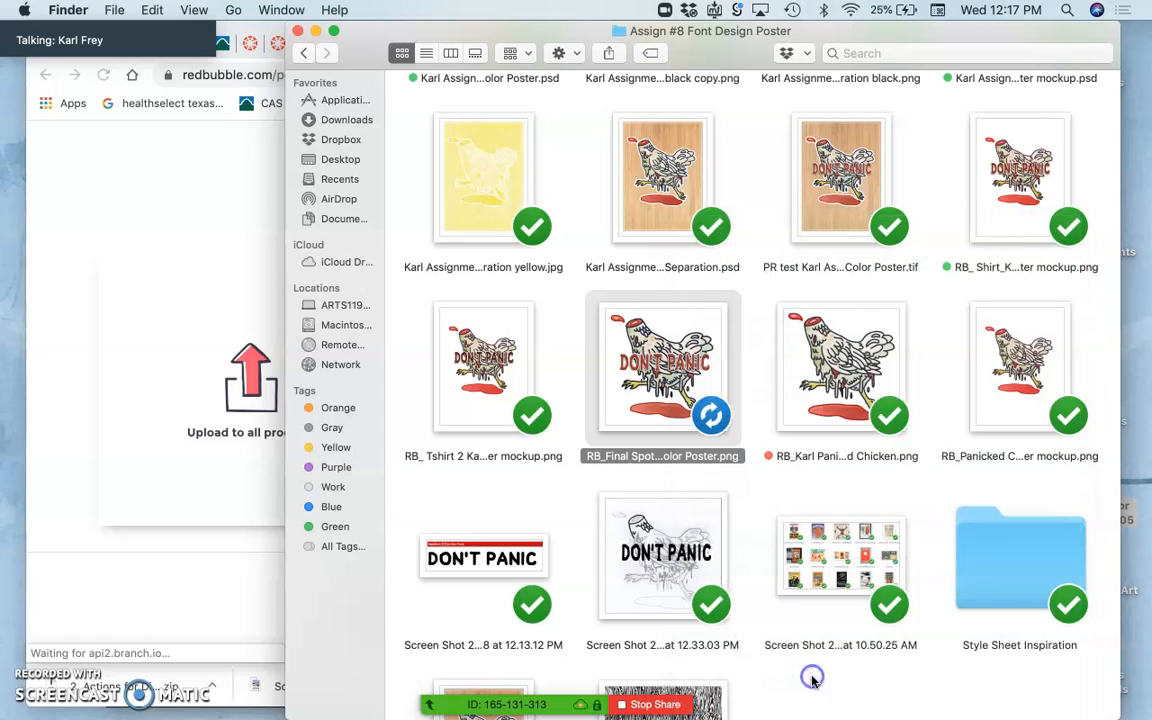
click(745, 492)
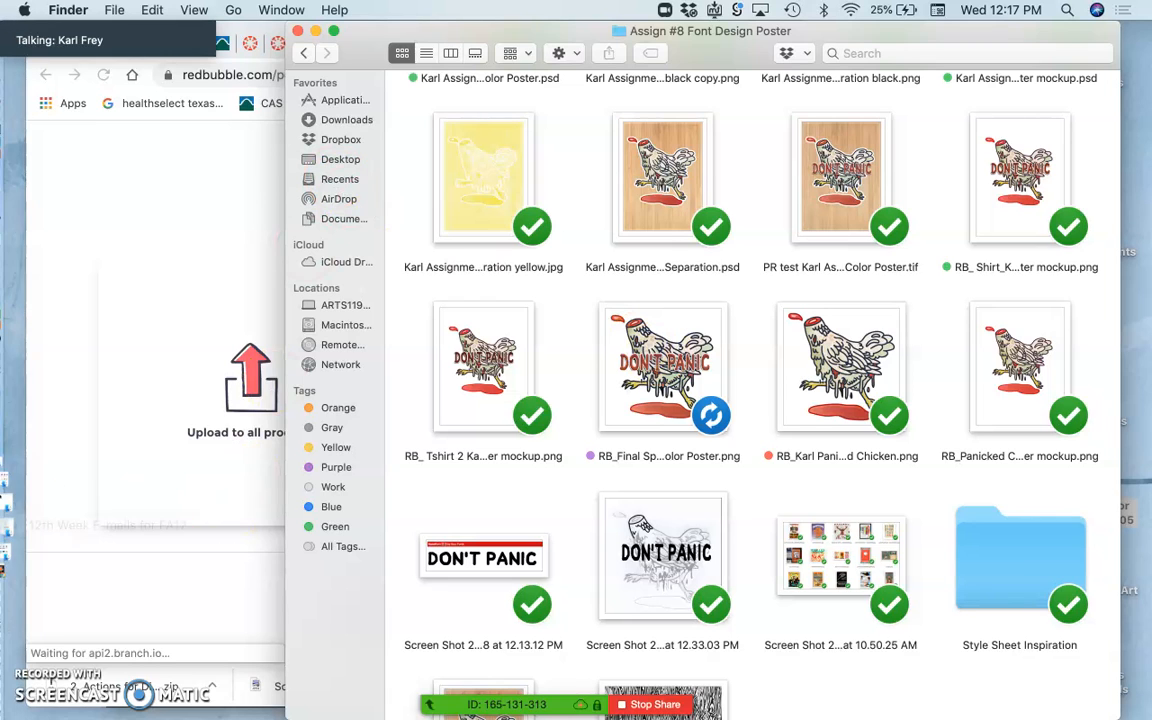
- Minimize the Photoshop window and upload the purple-tagged RB_Final Spot PNG to all products on Redbubble's Add New Work page
mouse_move(10, 446)
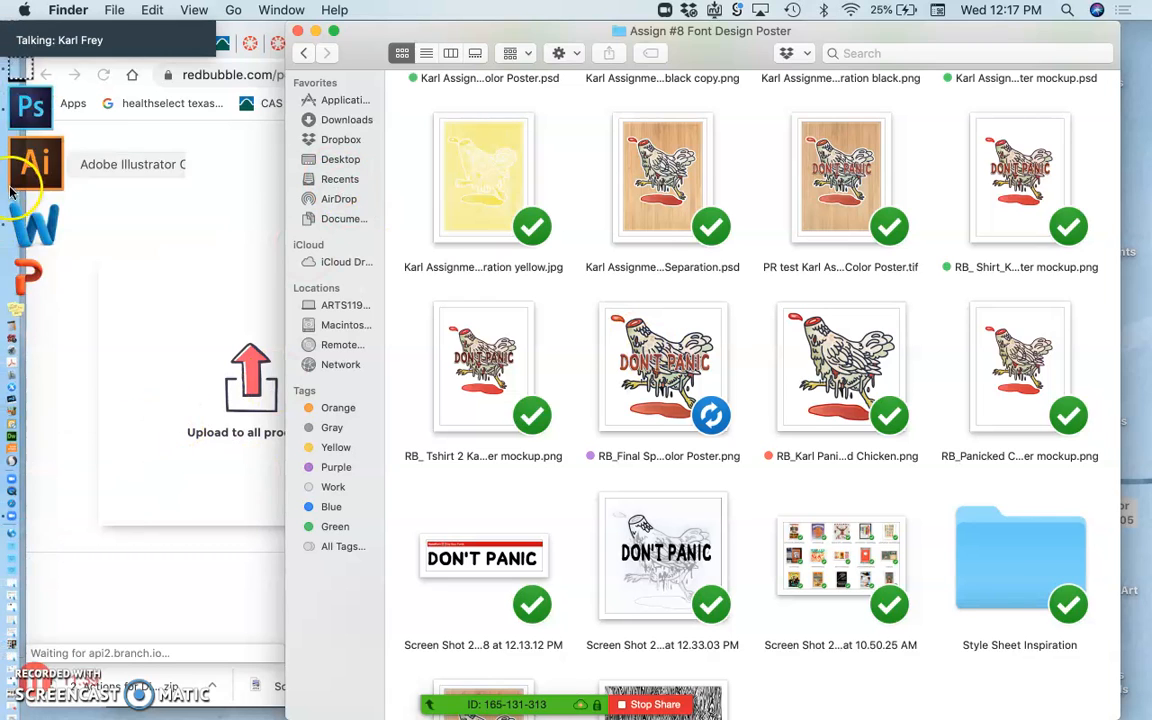
click(26, 172)
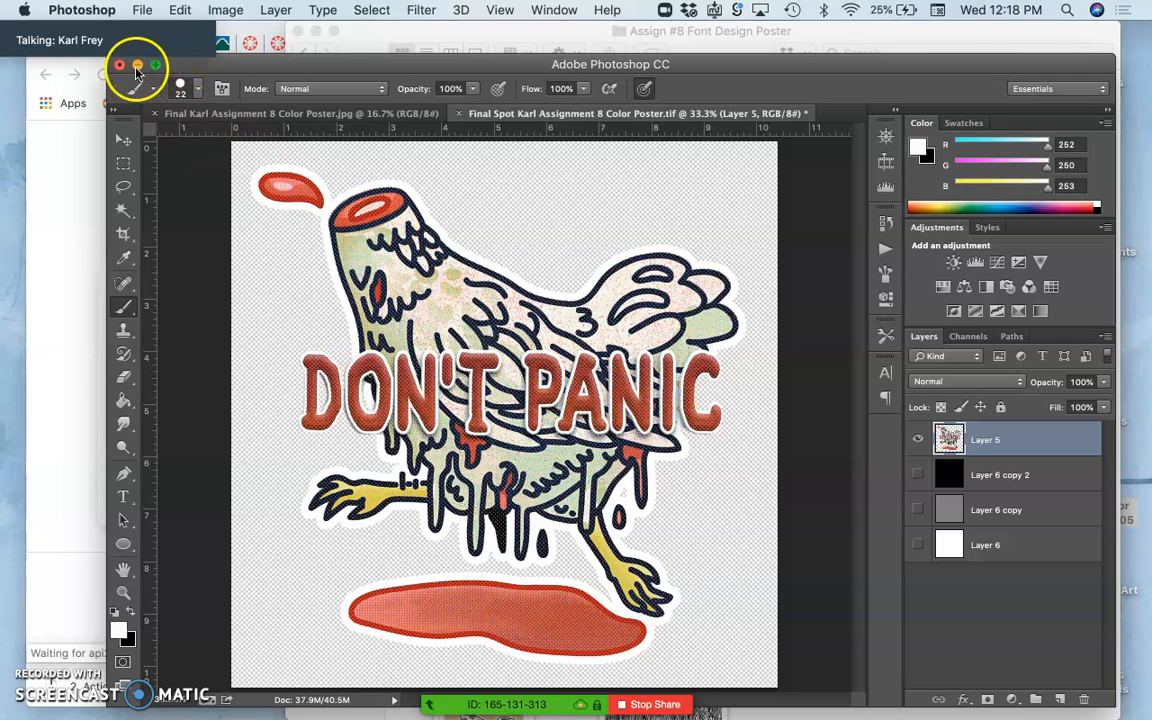
click(137, 66)
drag(660, 372, 225, 450)
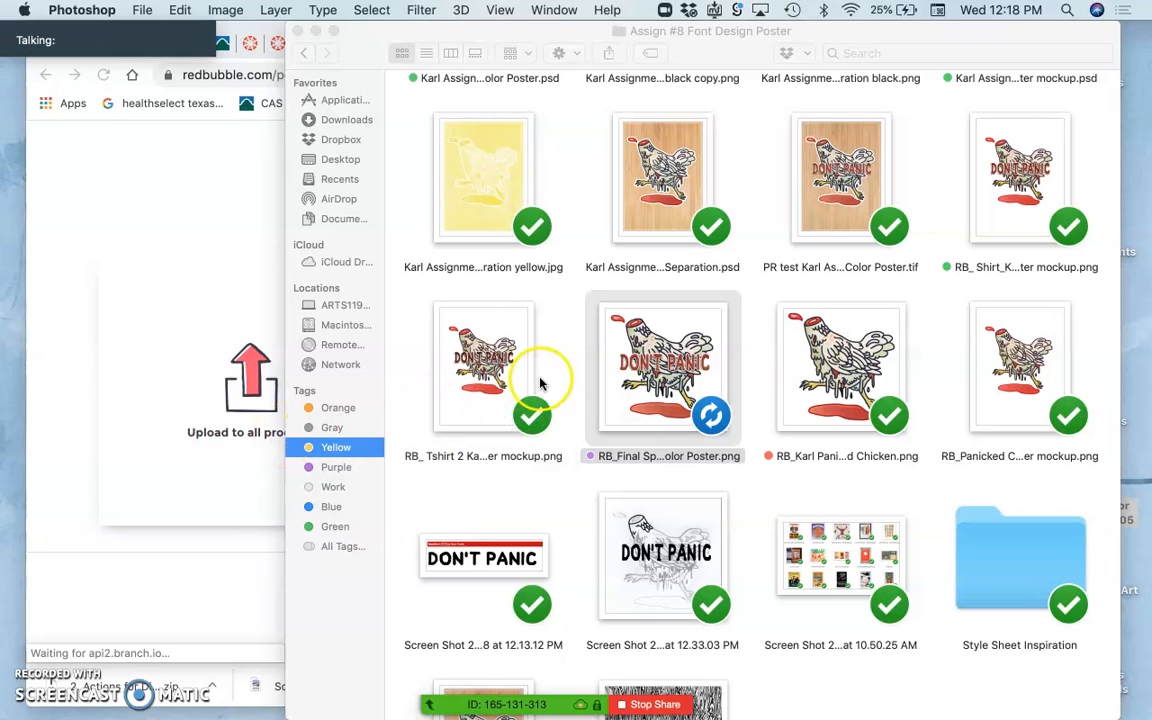
drag(680, 372, 243, 432)
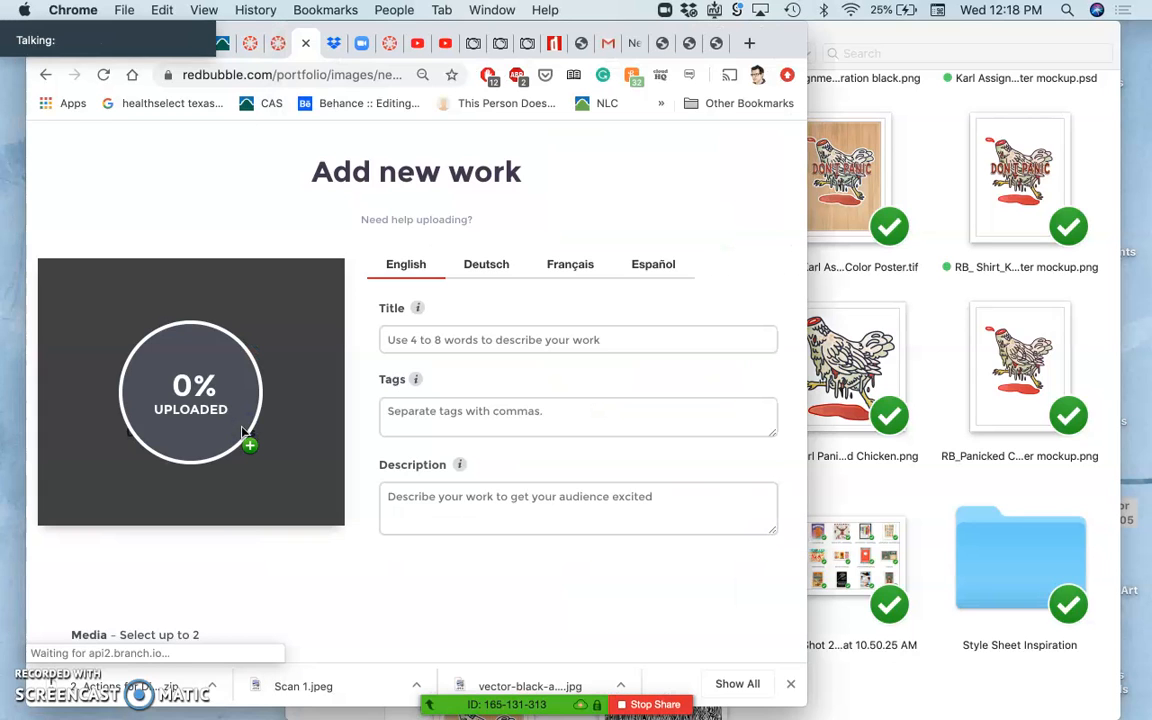
- Title the work Panicked Chicken and enter comma-separated tags beginning with Chicken, Panic
click(497, 343)
text(Panicked Chicken)
key(Tab)
text(Chicken, Panic, Ka)
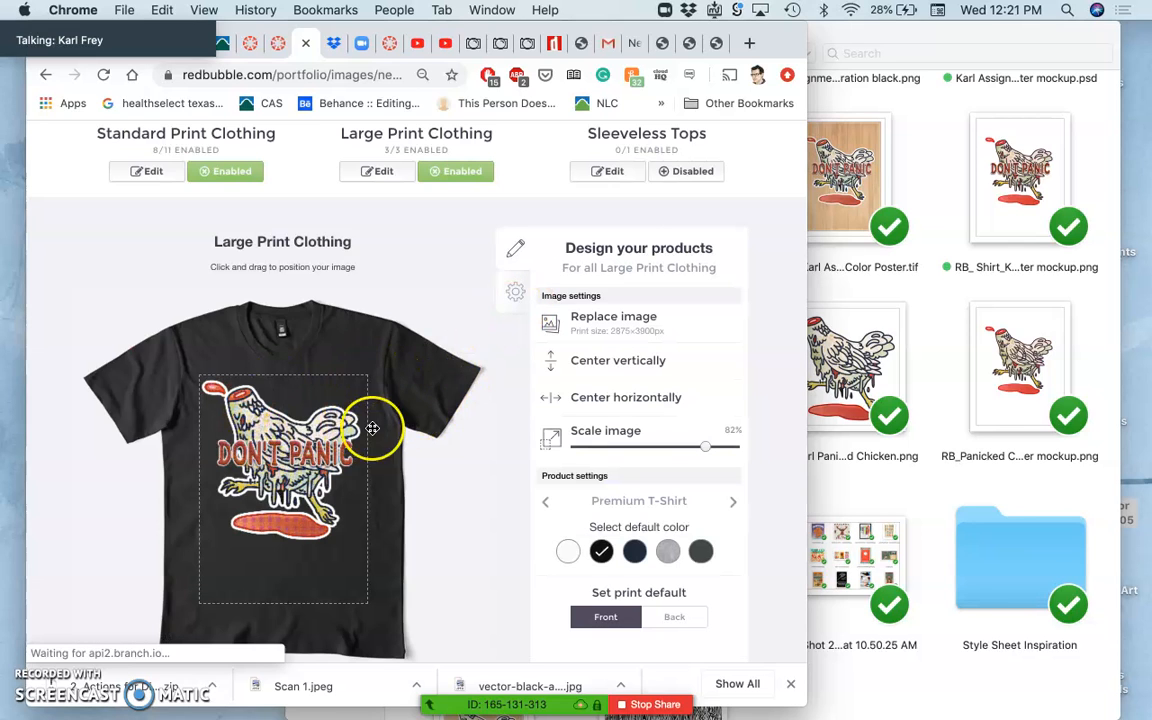
- Apply the Large Print Clothing design with the black Premium T-Shirt and check its preview among the products
scroll(411, 411, down, 5)
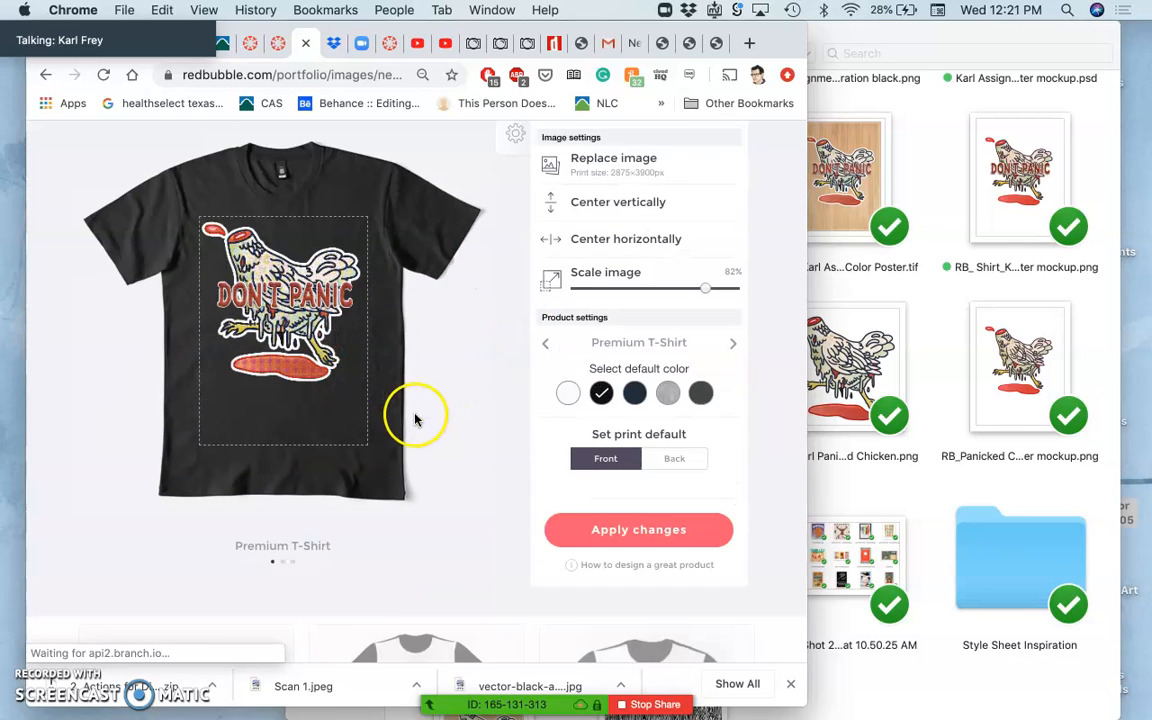
click(576, 490)
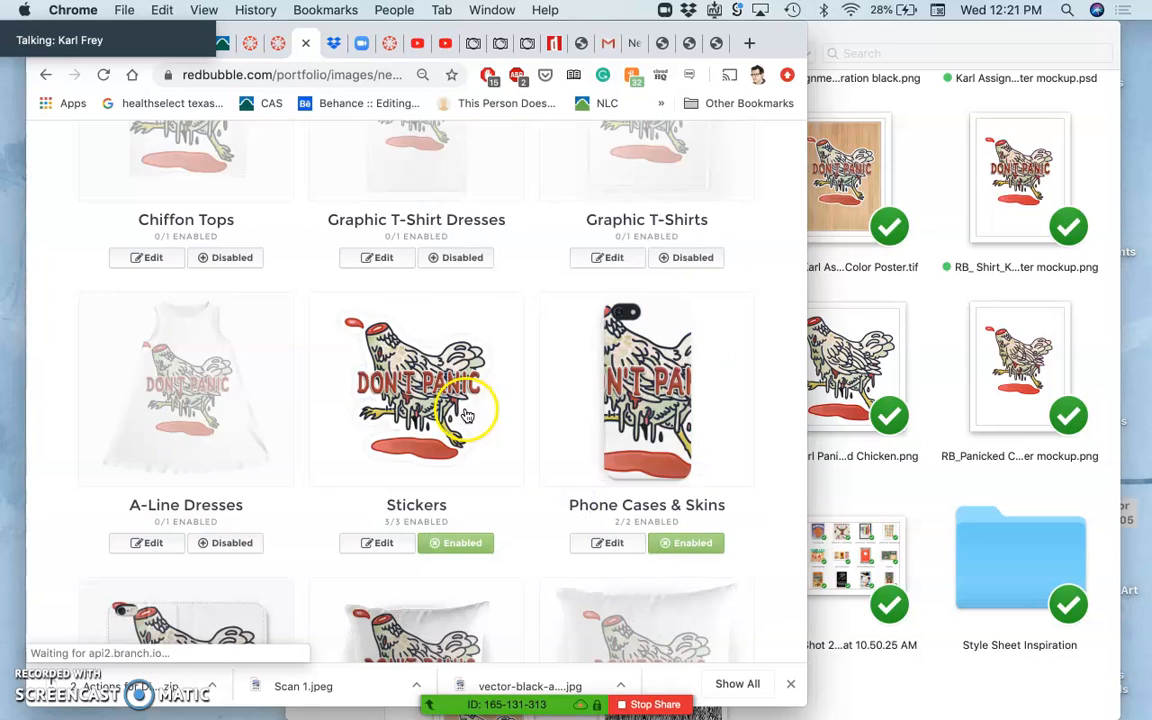
scroll(461, 397, up, 5)
scroll(460, 393, down, 3)
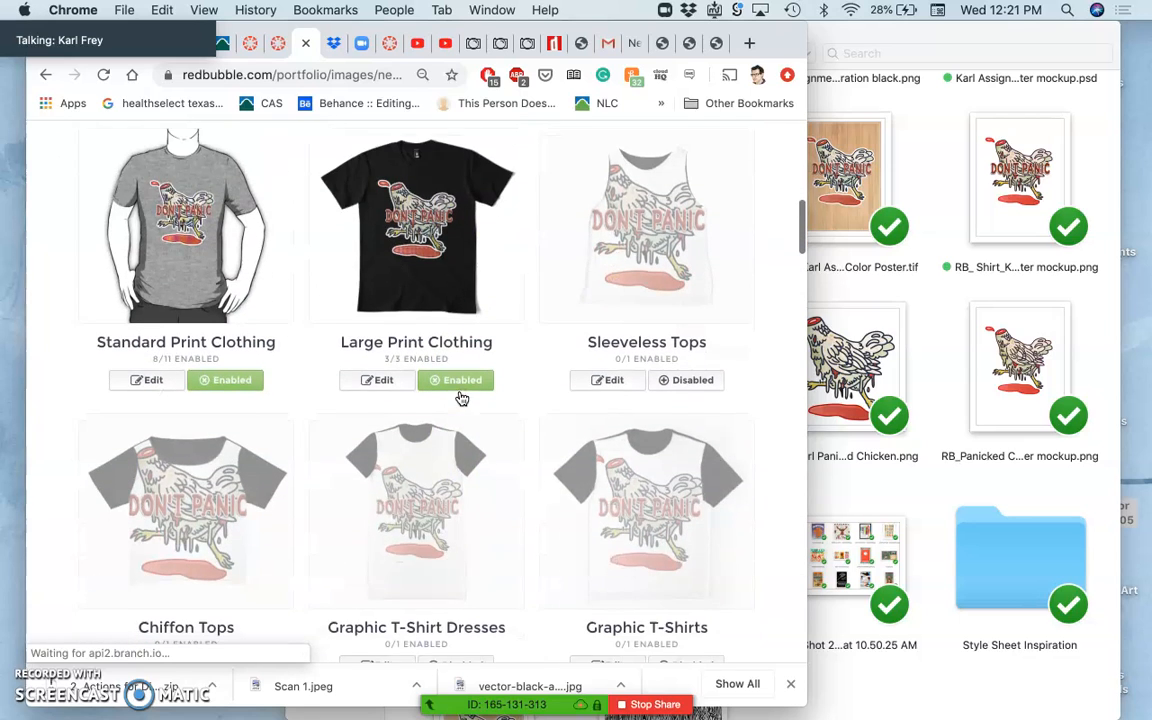
- Review the Stickers design and its availability and markup options, leaving the image as uploaded, and close its editor
scroll(461, 389, down, 5)
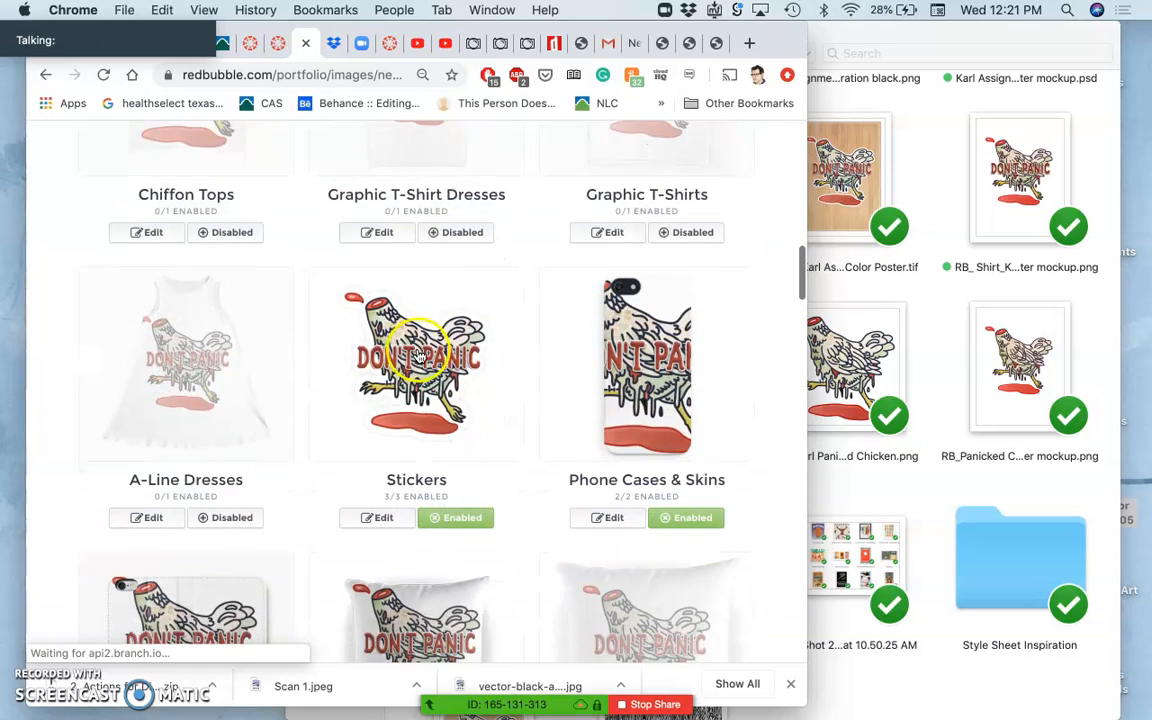
click(418, 354)
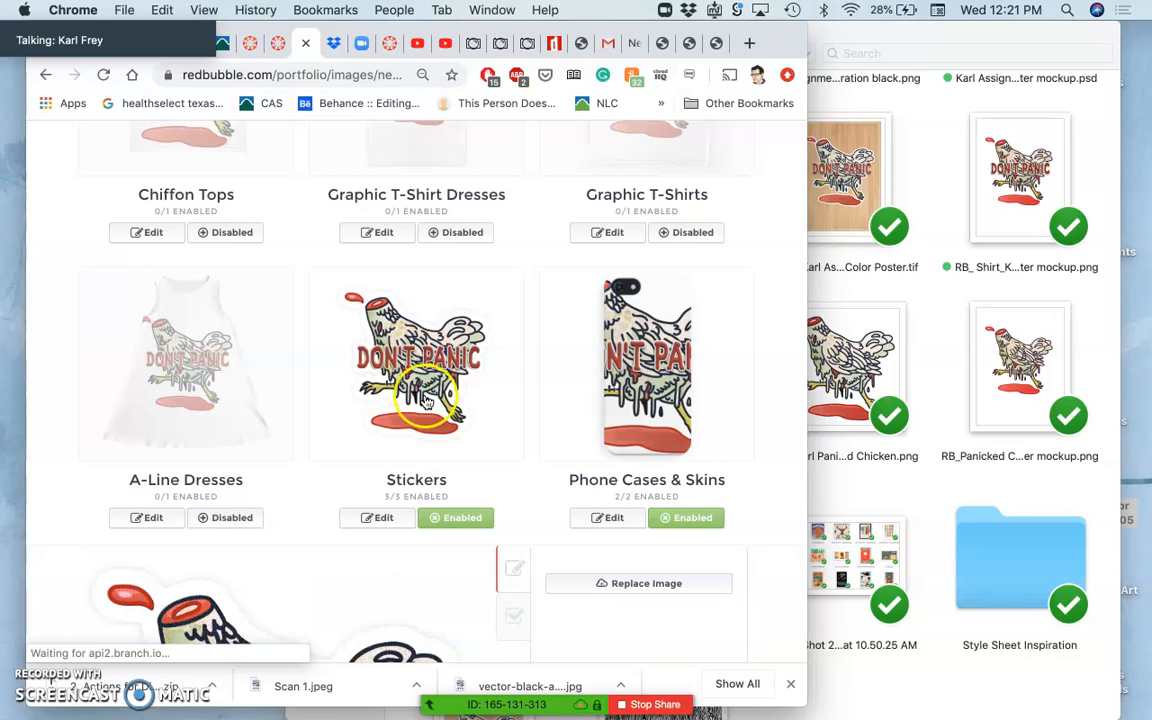
scroll(425, 398, down, 6)
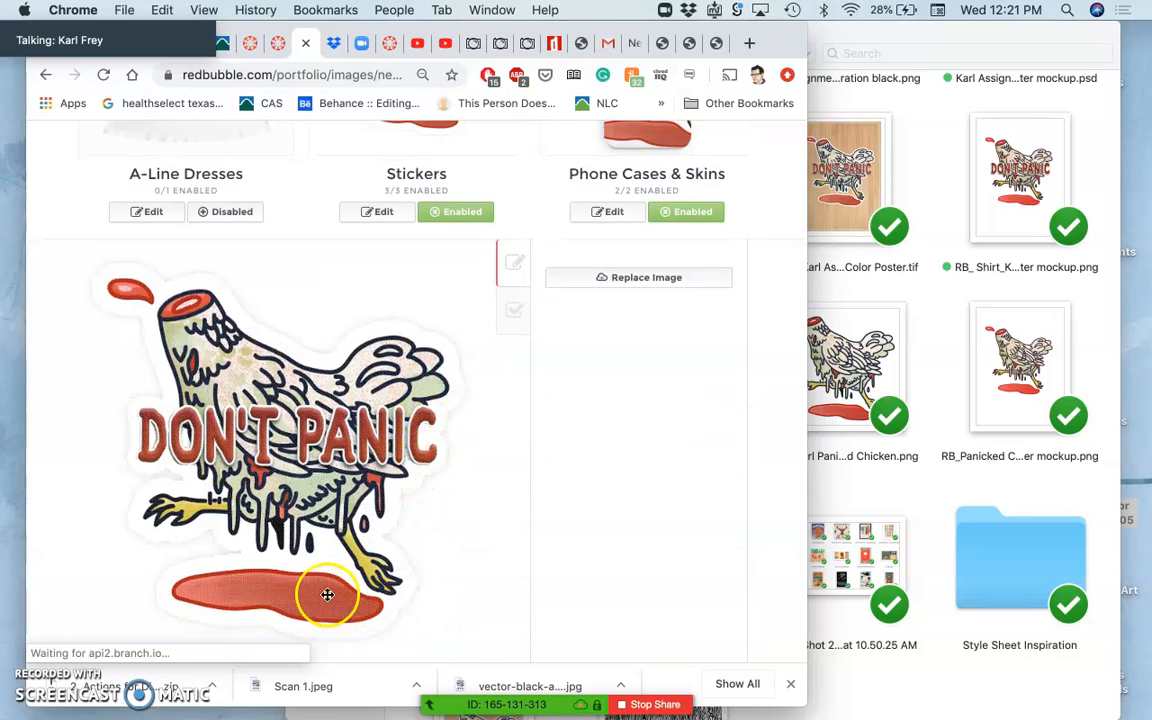
scroll(165, 365, down, 2)
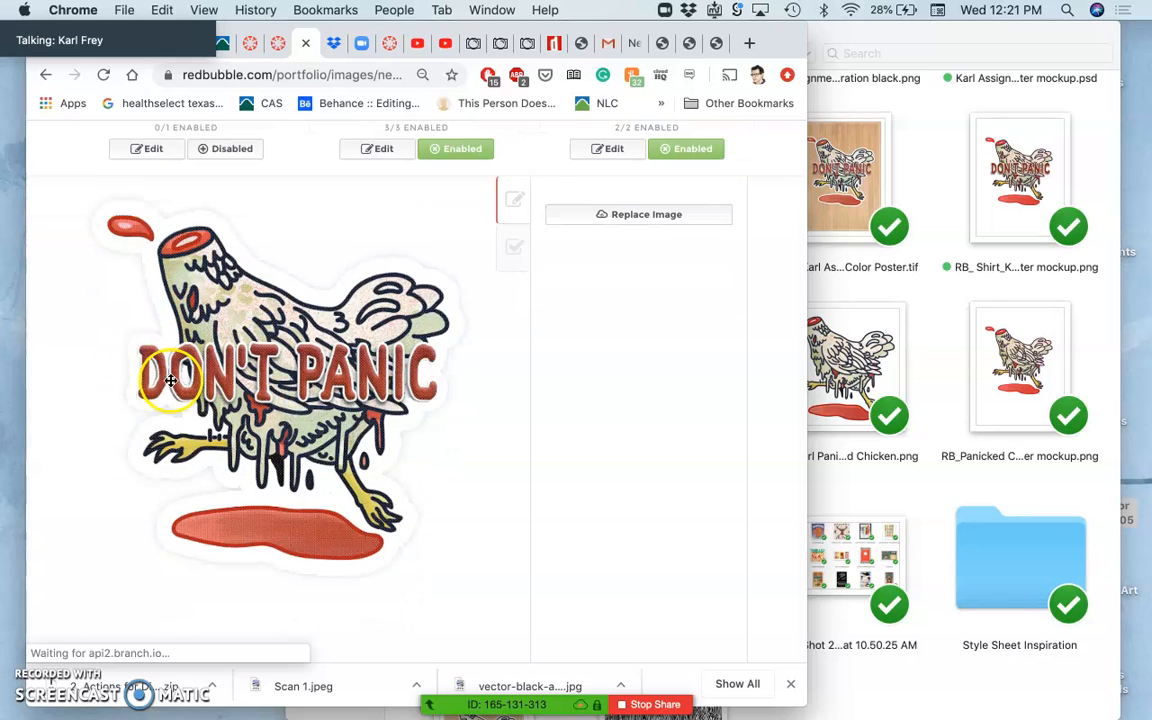
click(515, 240)
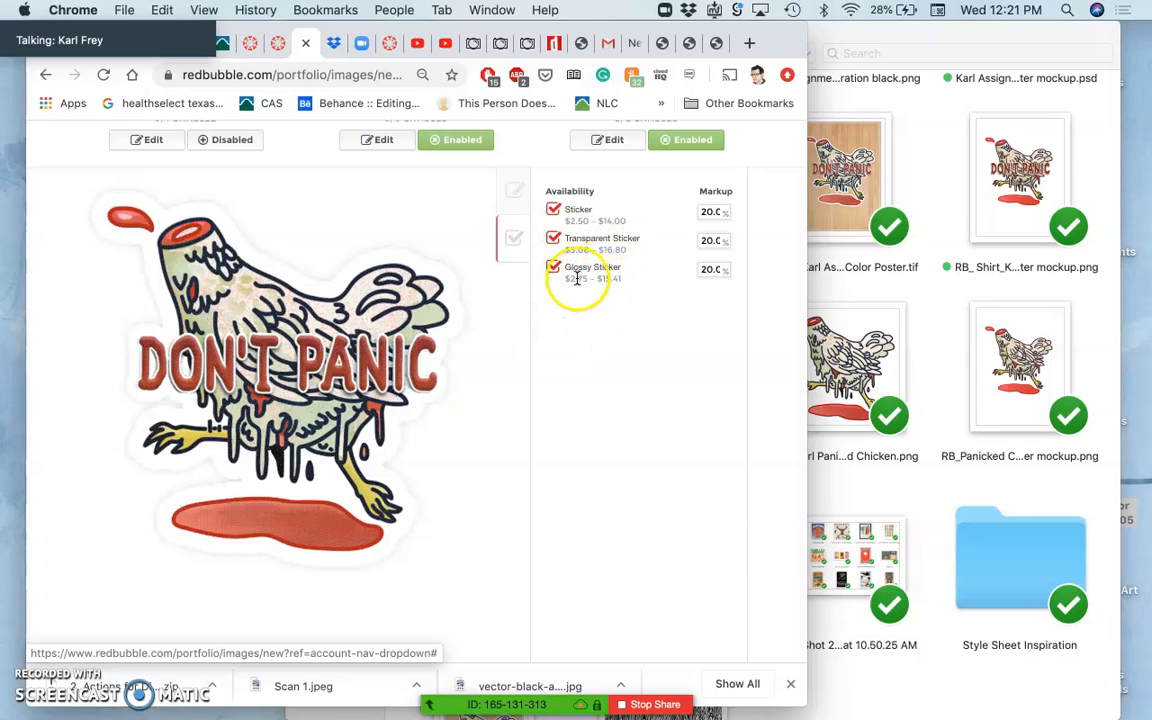
click(514, 198)
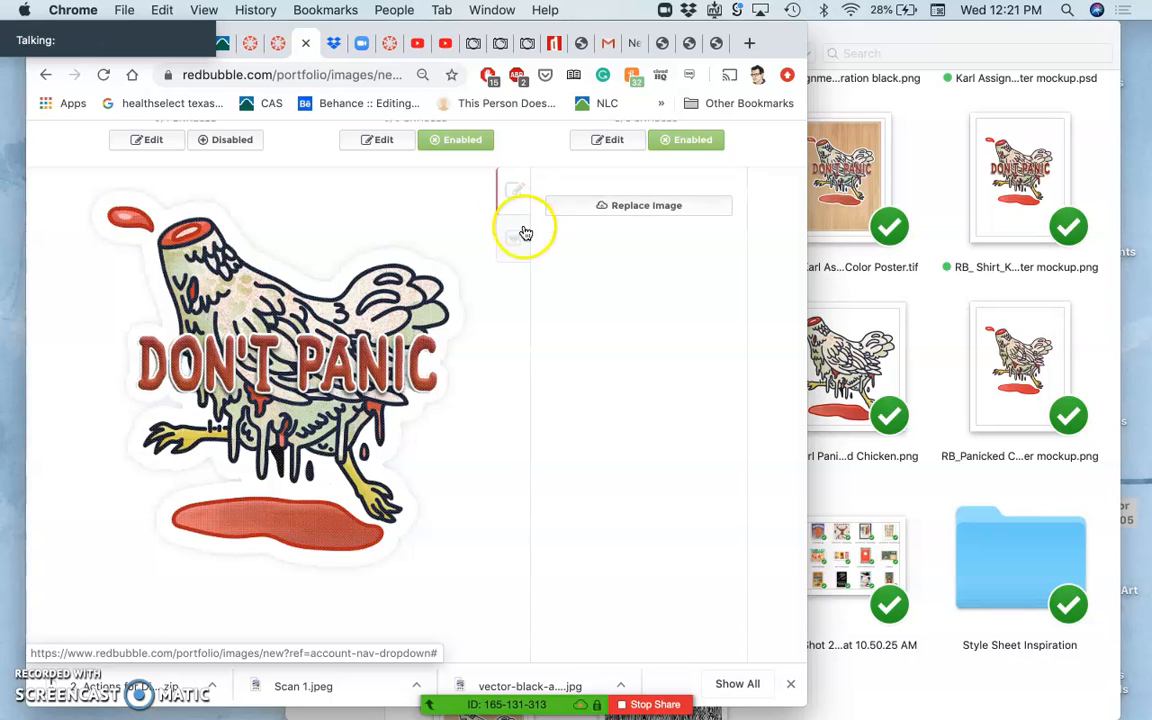
scroll(504, 340, down, 4)
click(601, 509)
- Disable the Phone Cases & Skins product for this work
scroll(455, 375, up, 3)
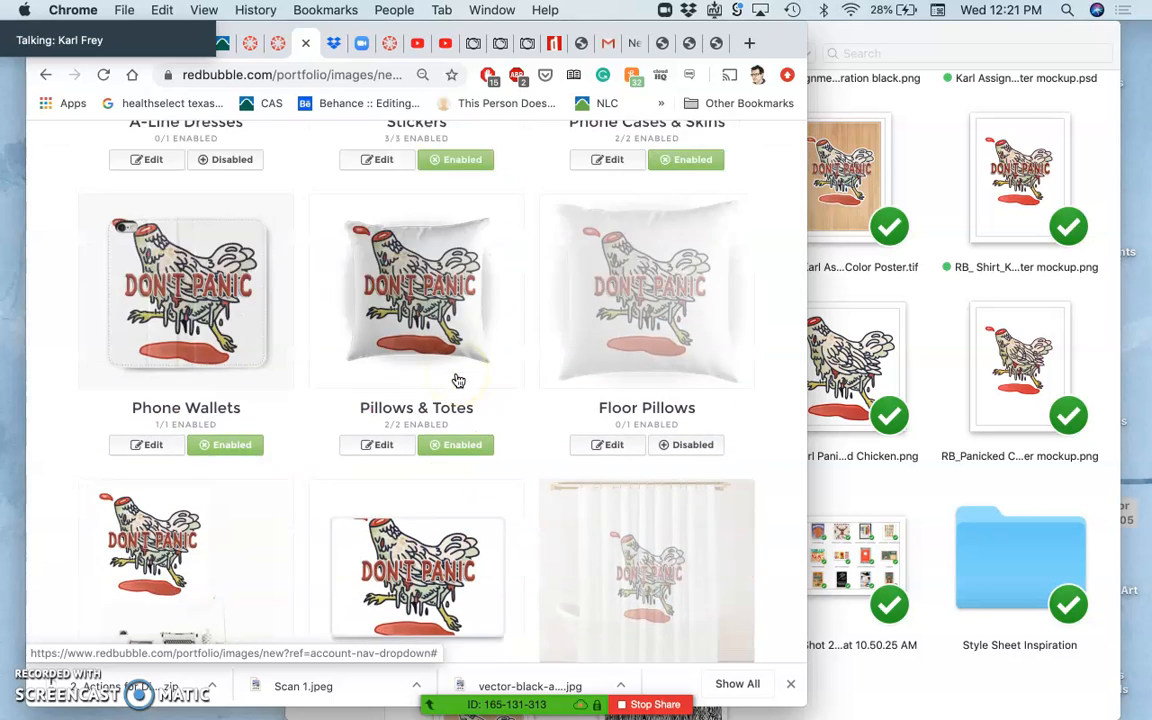
scroll(458, 381, up, 3)
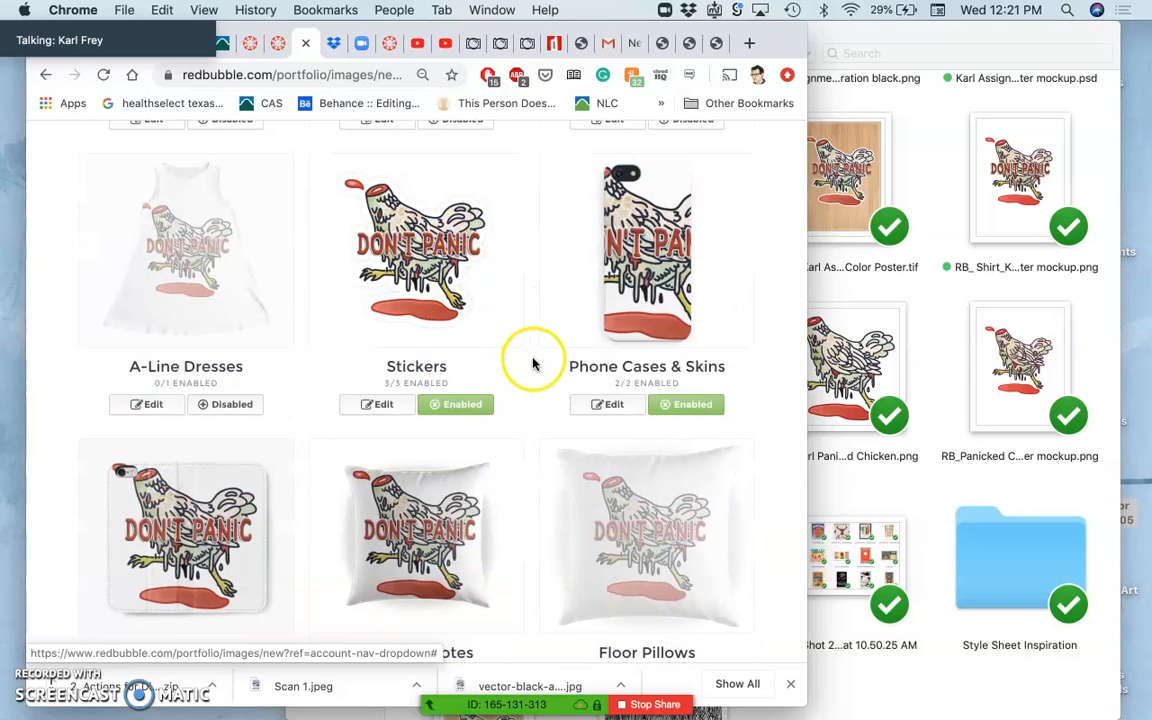
click(677, 405)
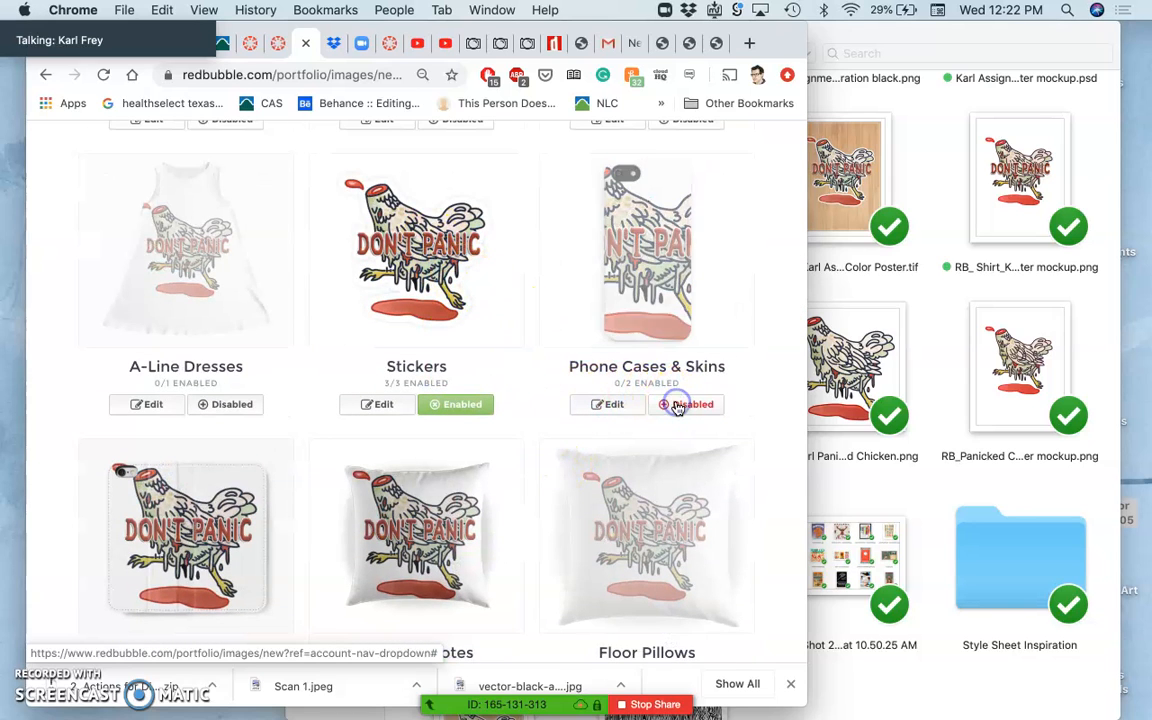
- Scale the chicken design on the Phone Wallets product to 42% and center it vertically
scroll(571, 463, down, 3)
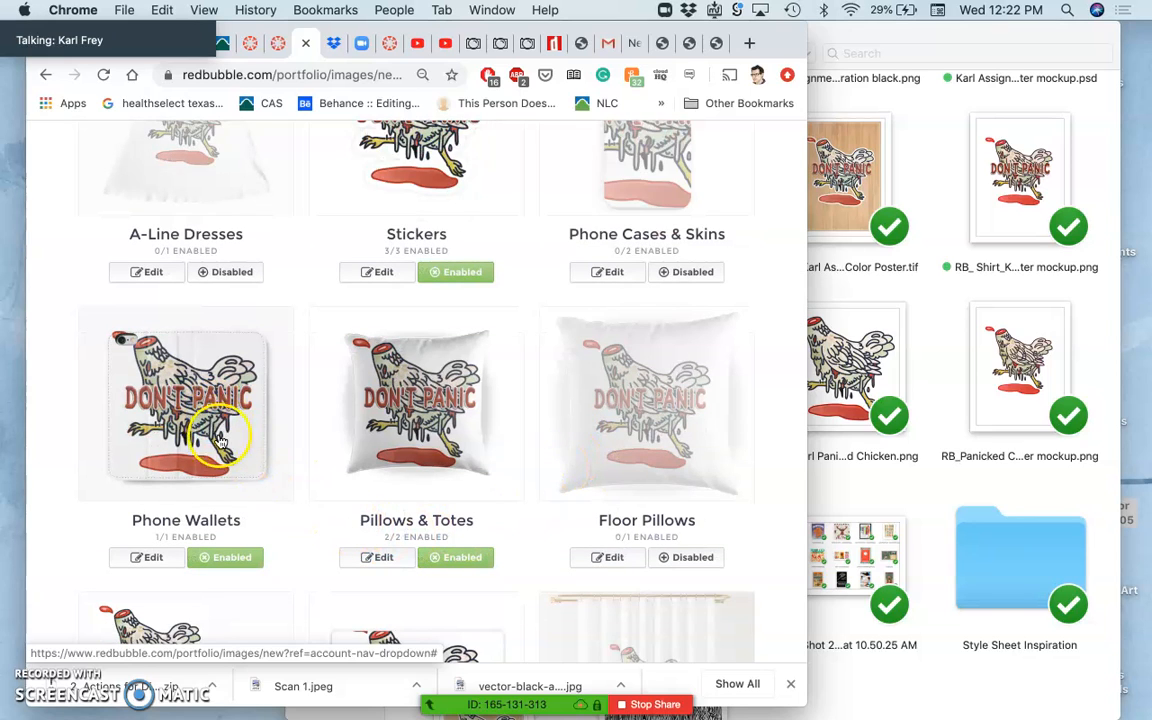
click(150, 557)
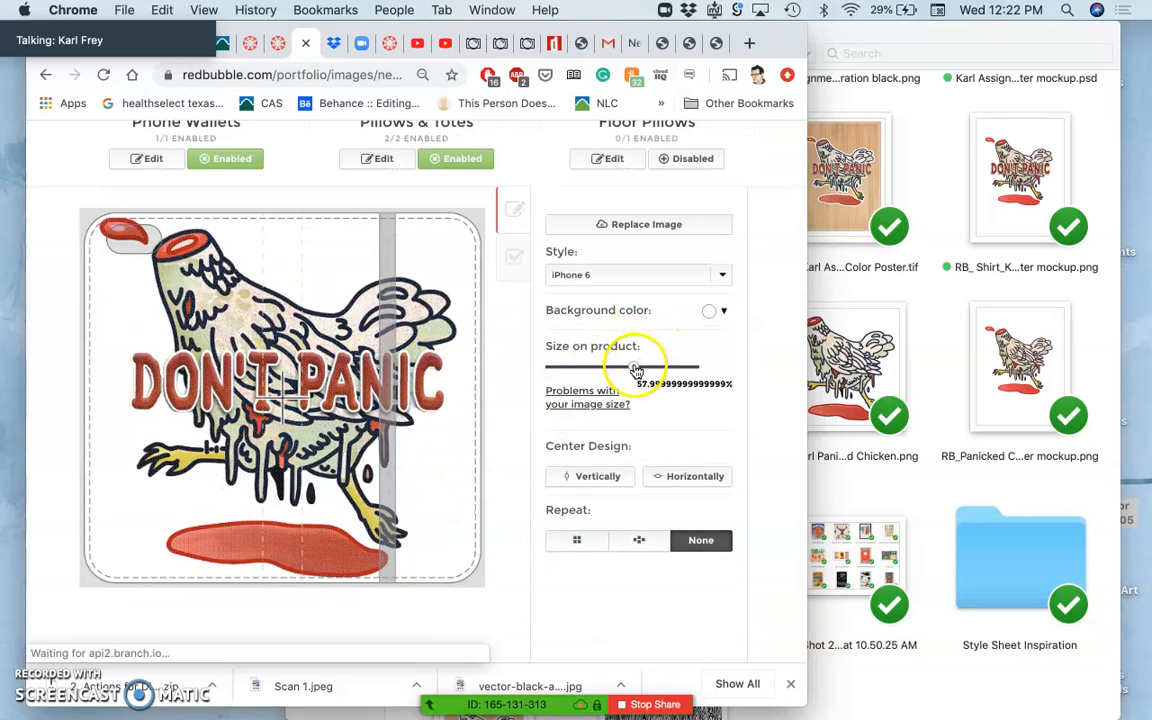
drag(629, 368, 610, 368)
click(335, 373)
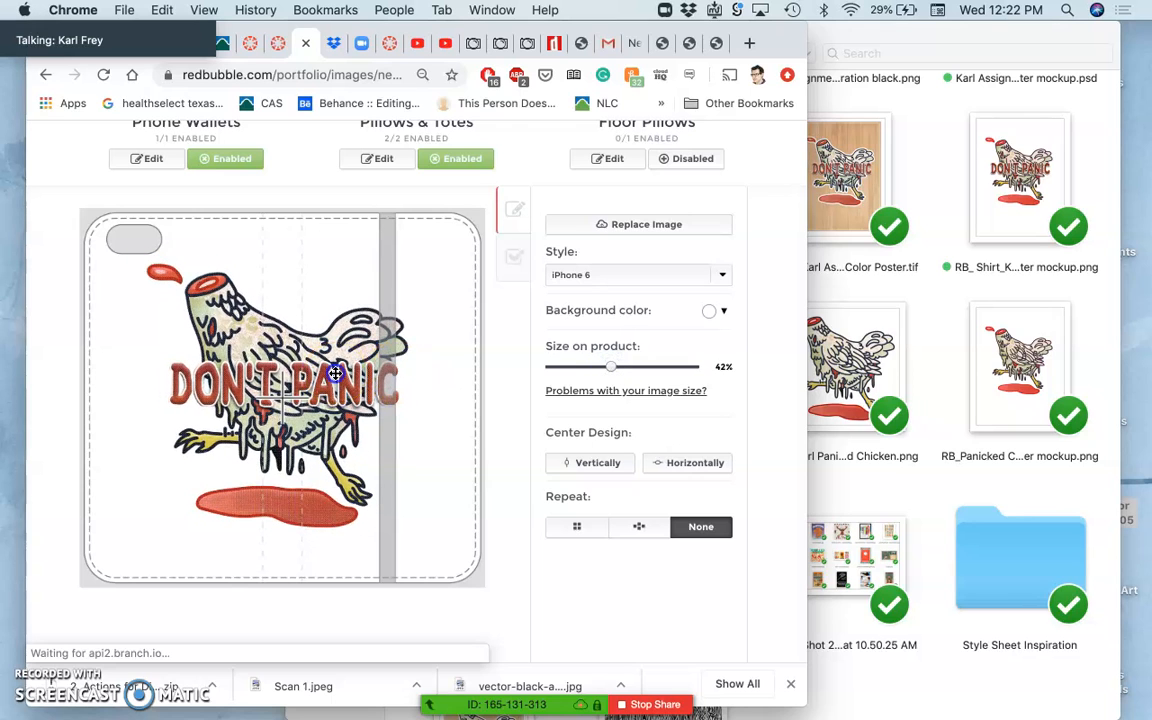
click(609, 462)
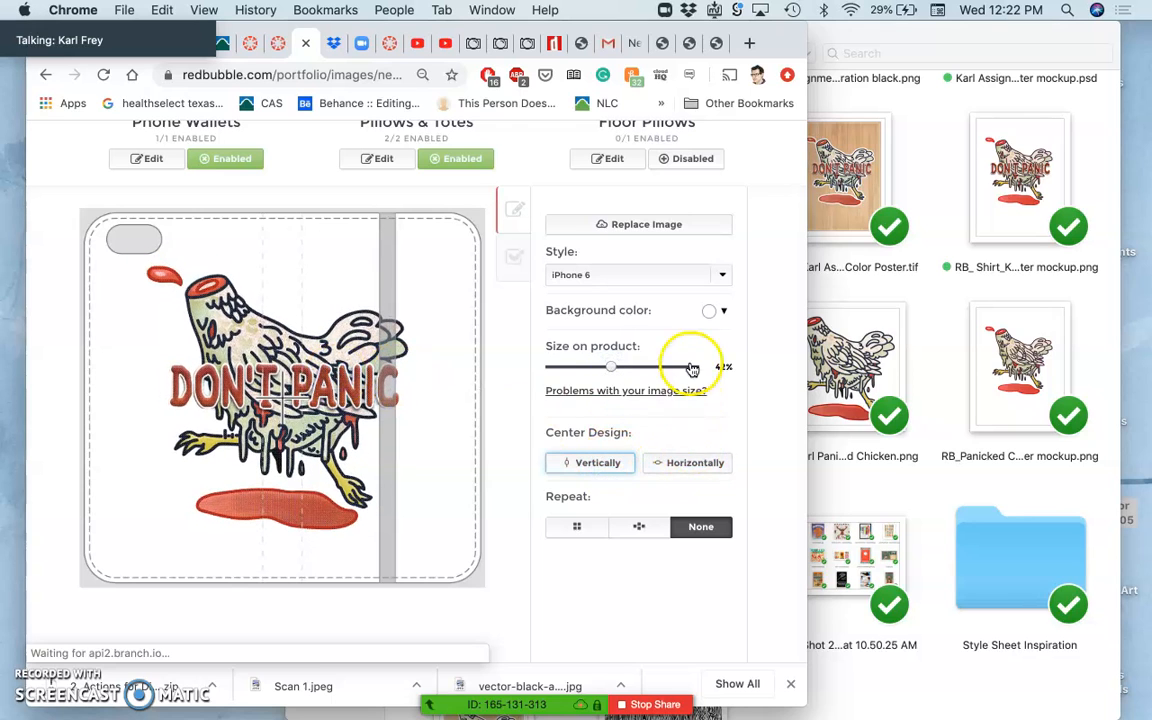
- Change the Phone Wallets background color from white to a dark navy blue
click(724, 313)
click(788, 395)
mouse_move(731, 376)
mouse_down()
mouse_move(714, 377)
mouse_move(692, 337)
mouse_move(717, 340)
mouse_move(726, 393)
mouse_up()
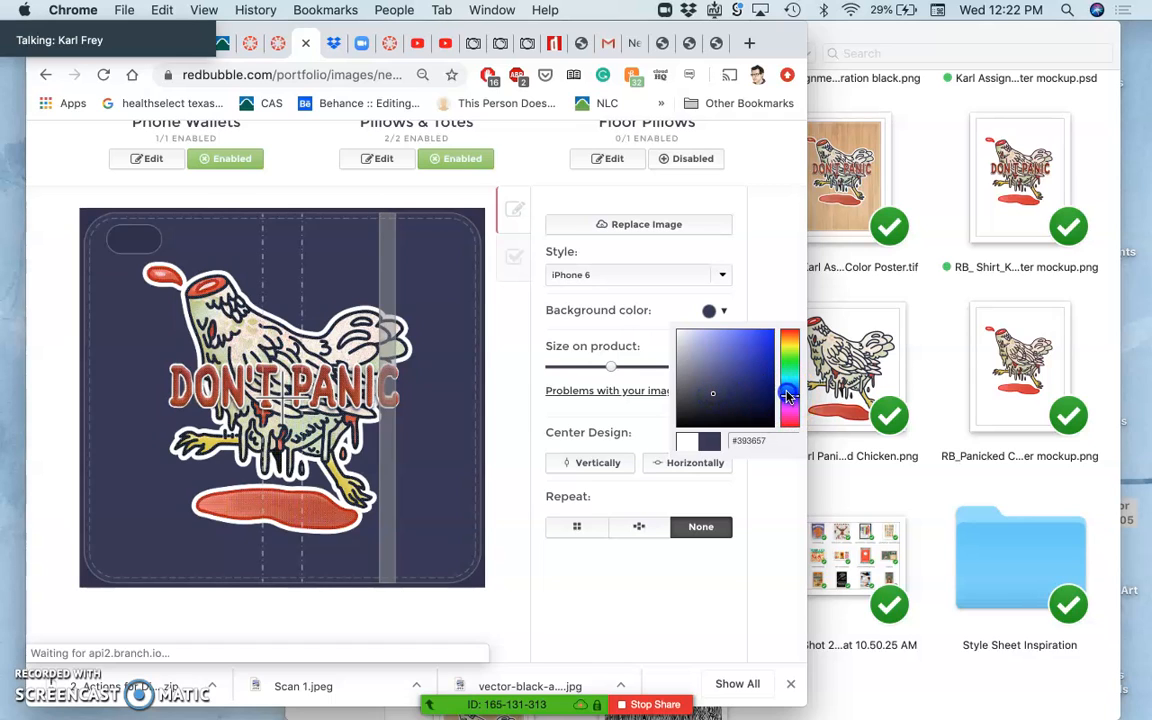
drag(788, 396, 788, 391)
click(762, 441)
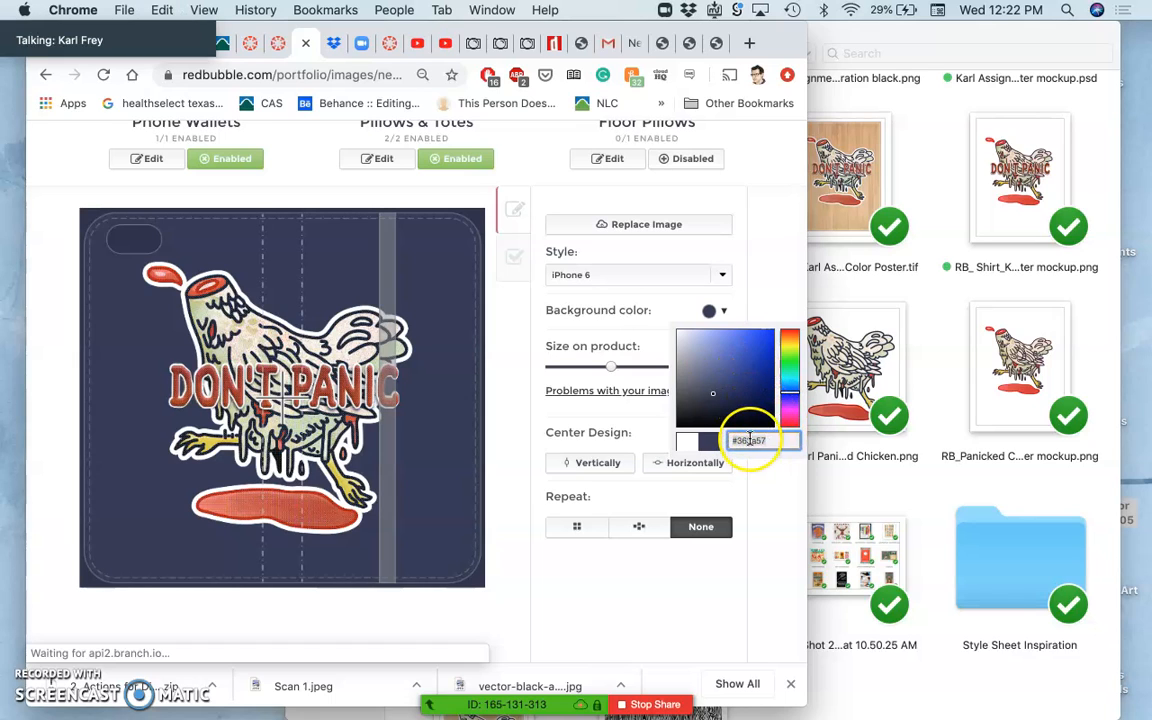
click(748, 505)
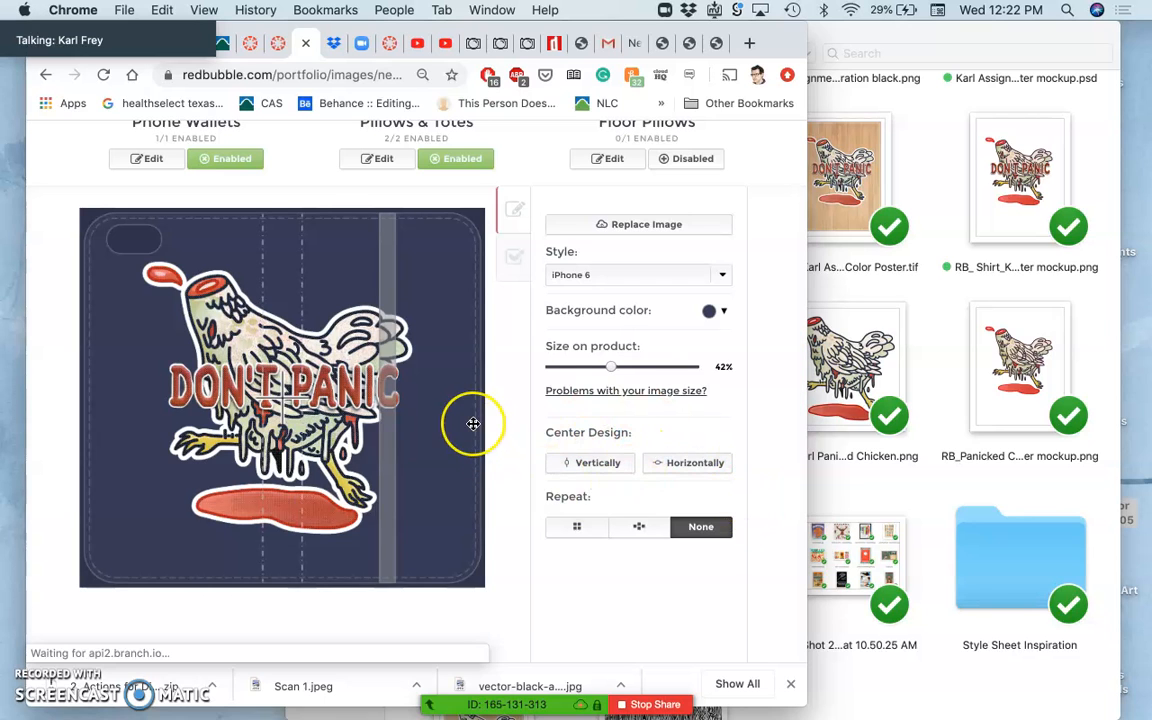
- Apply the size and background changes to the Phone Wallets product and check its updated preview
scroll(473, 424, down, 2)
scroll(473, 424, down, 2)
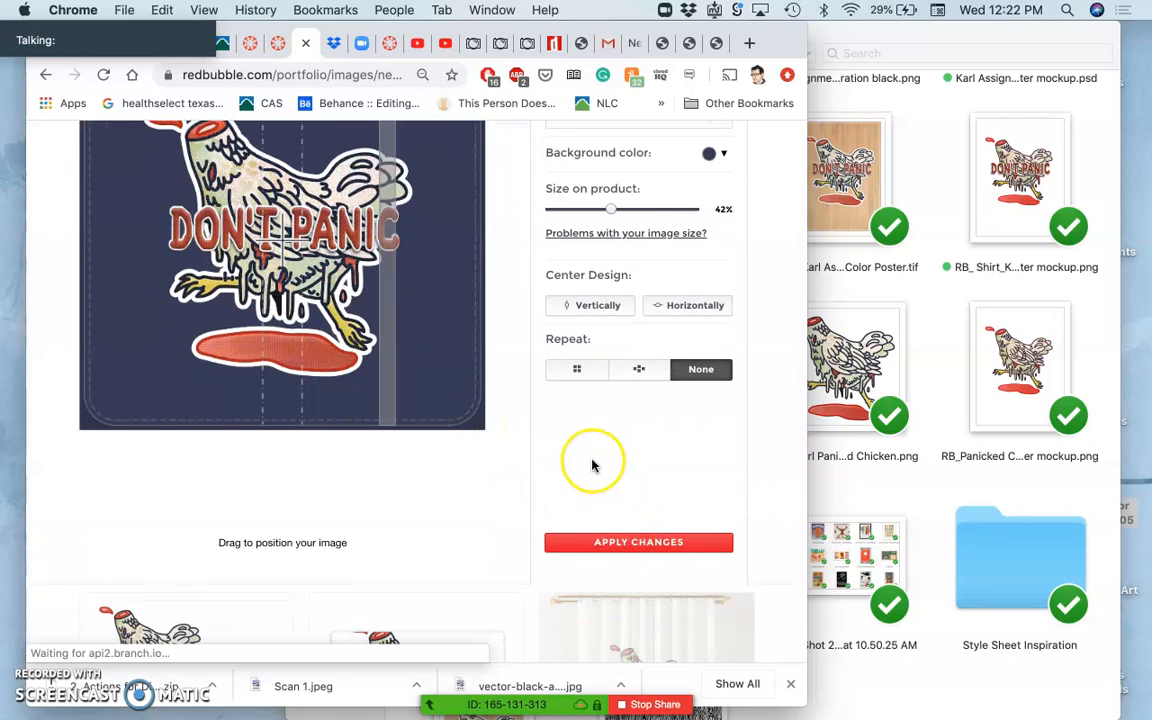
scroll(592, 465, up, 2)
click(631, 628)
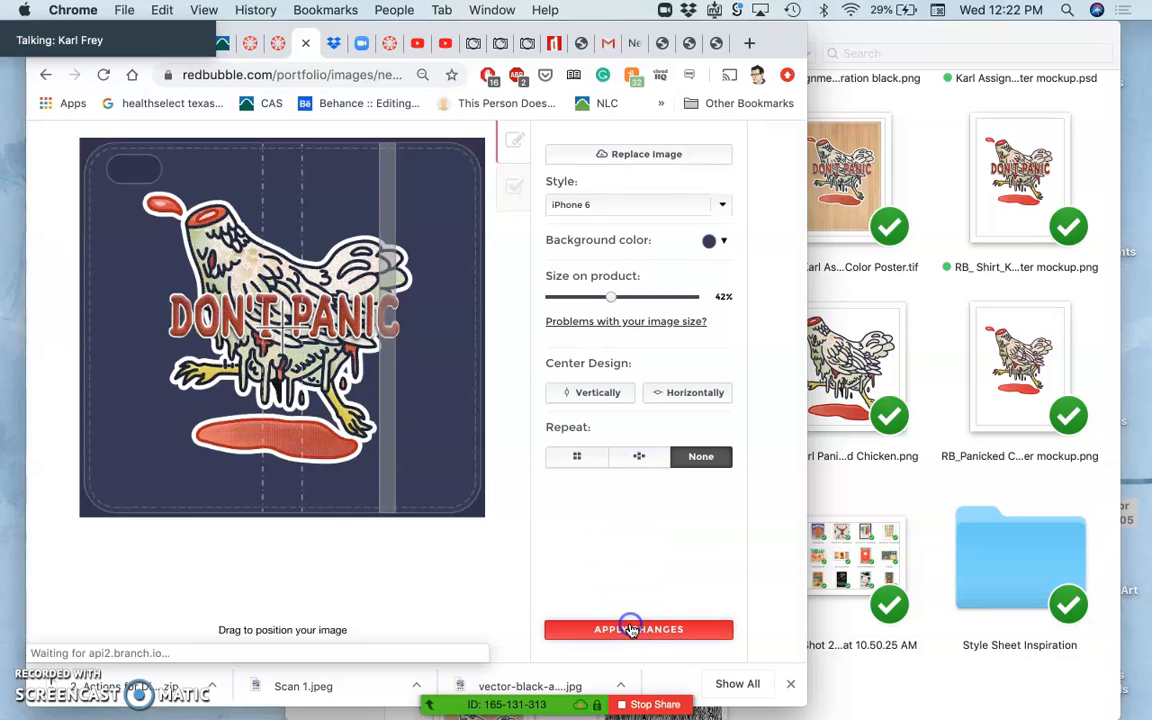
scroll(342, 365, up, 5)
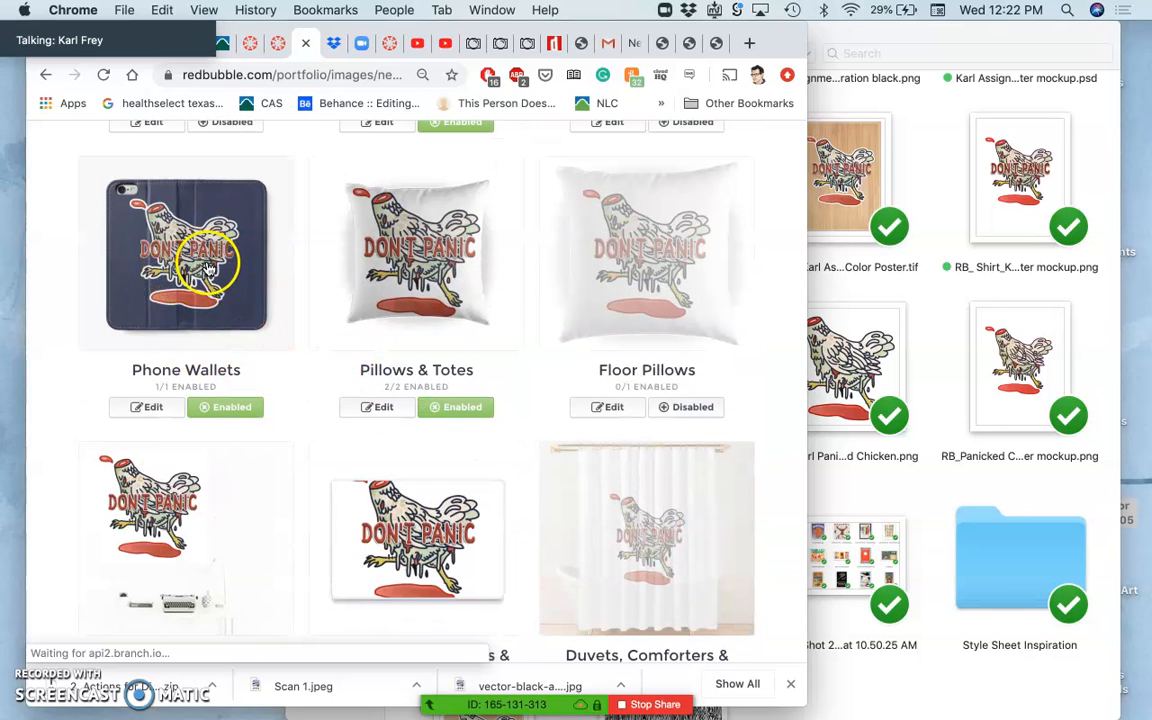
- Try an offset repeat pattern on the Phone Wallets product with the design scaled to 16%, and apply it to check the preview
click(150, 408)
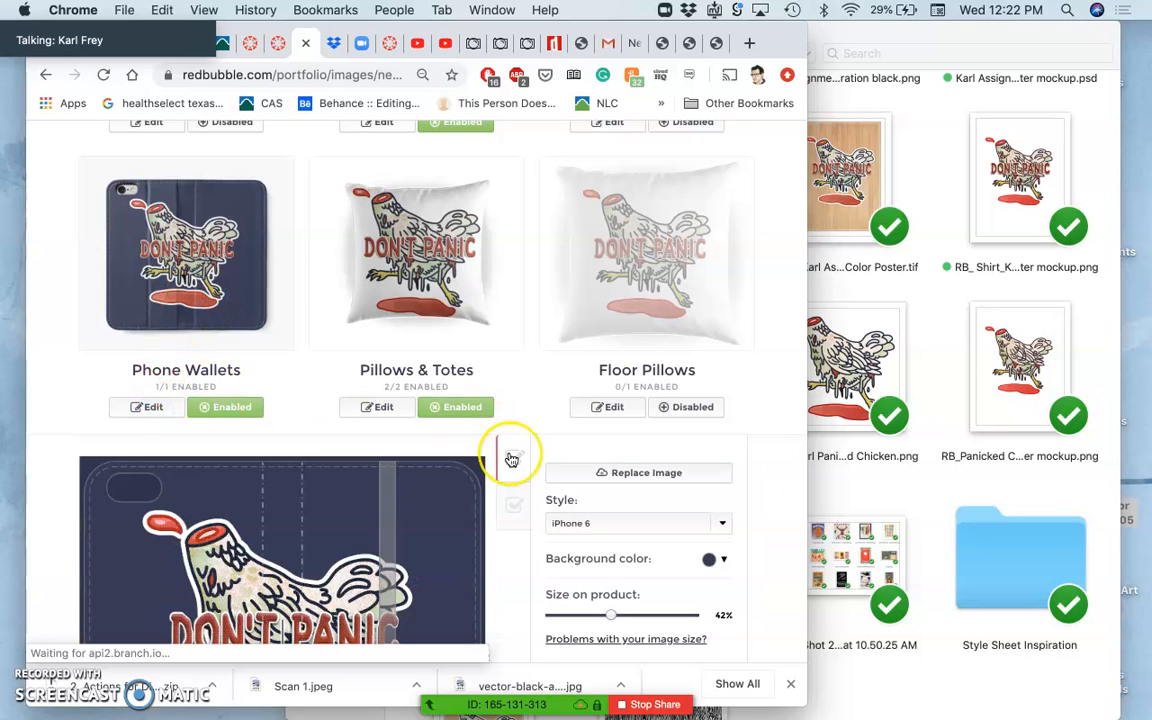
scroll(509, 458, down, 5)
scroll(511, 459, up, 1)
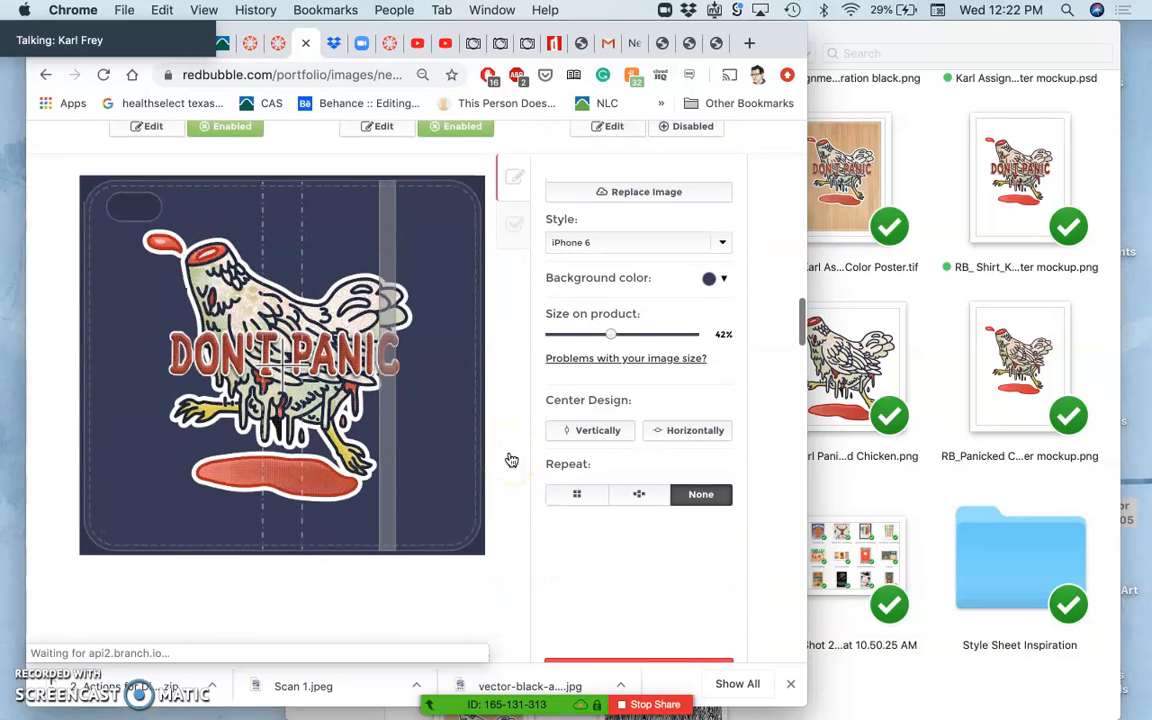
click(637, 496)
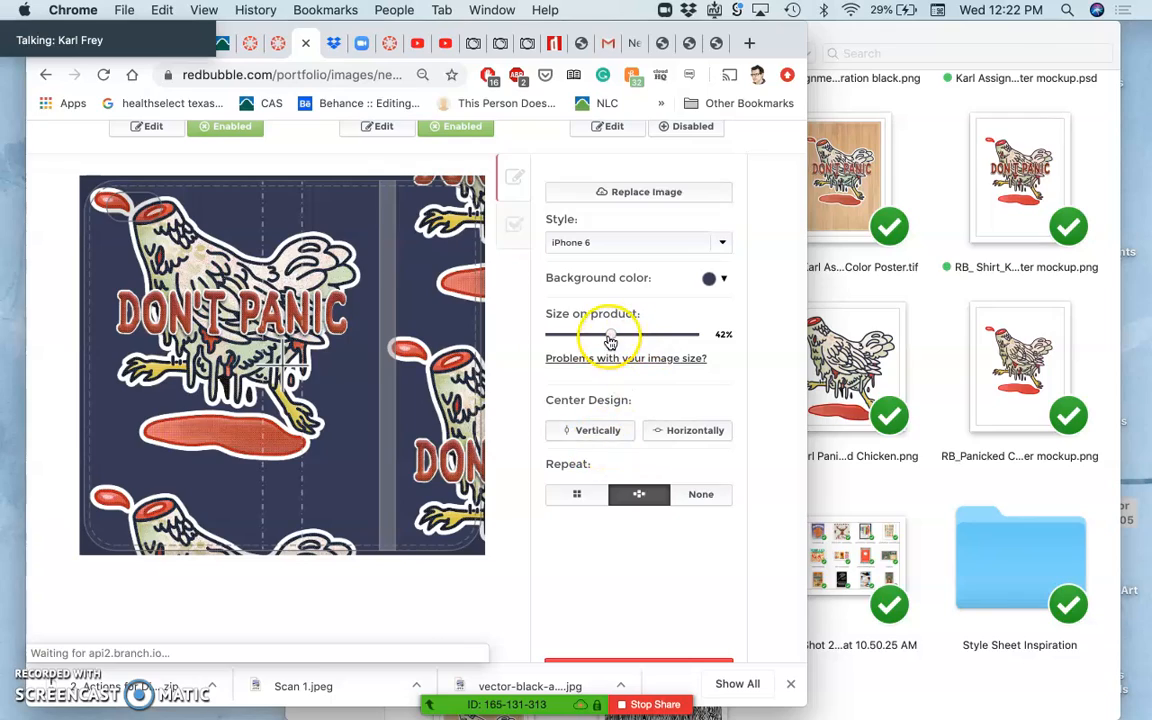
mouse_move(595, 338)
mouse_down()
mouse_move(564, 342)
mouse_move(573, 344)
mouse_up()
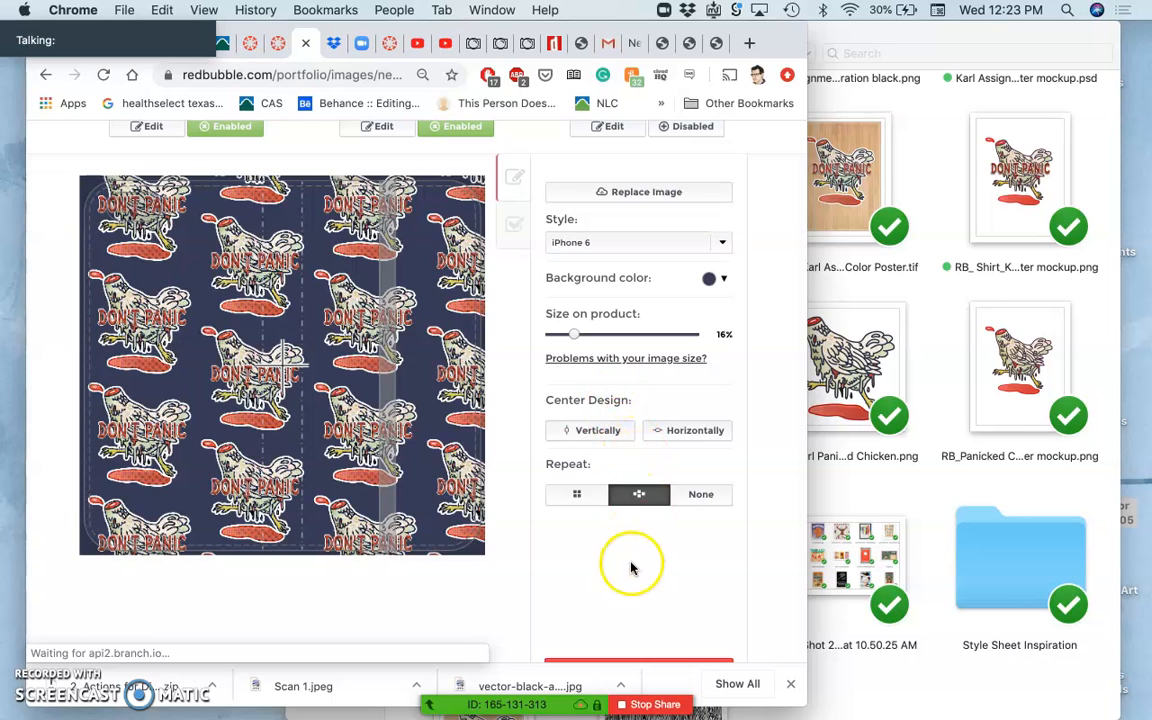
scroll(620, 562, down, 3)
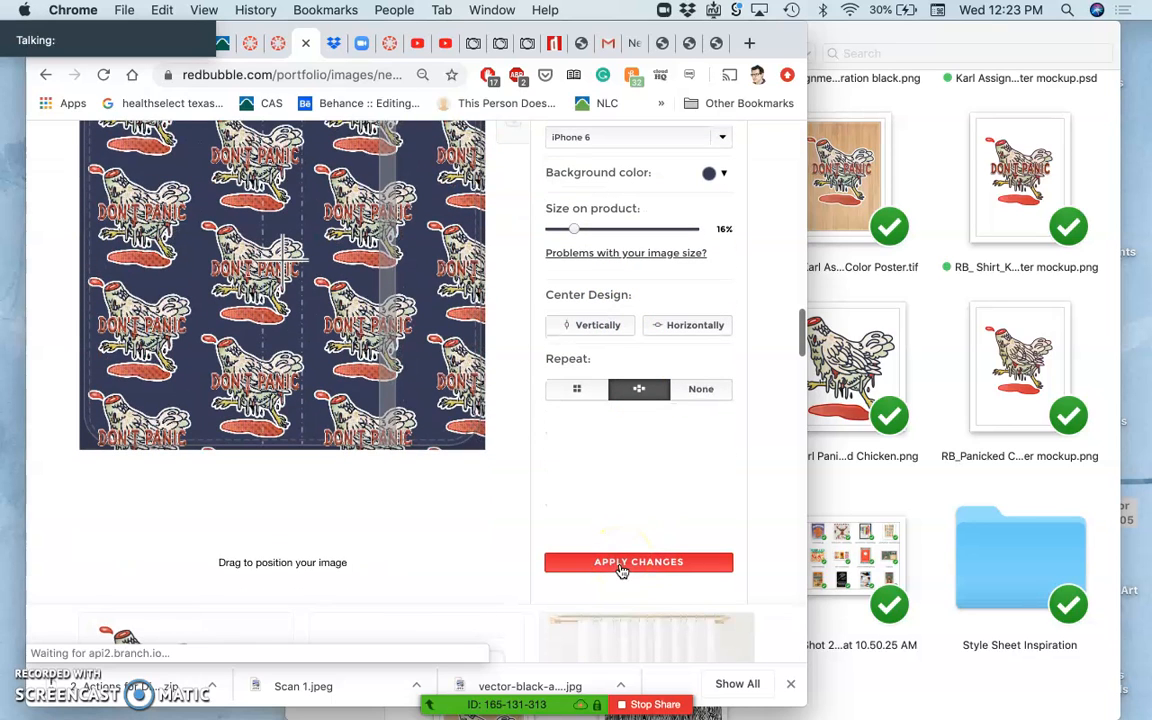
click(620, 565)
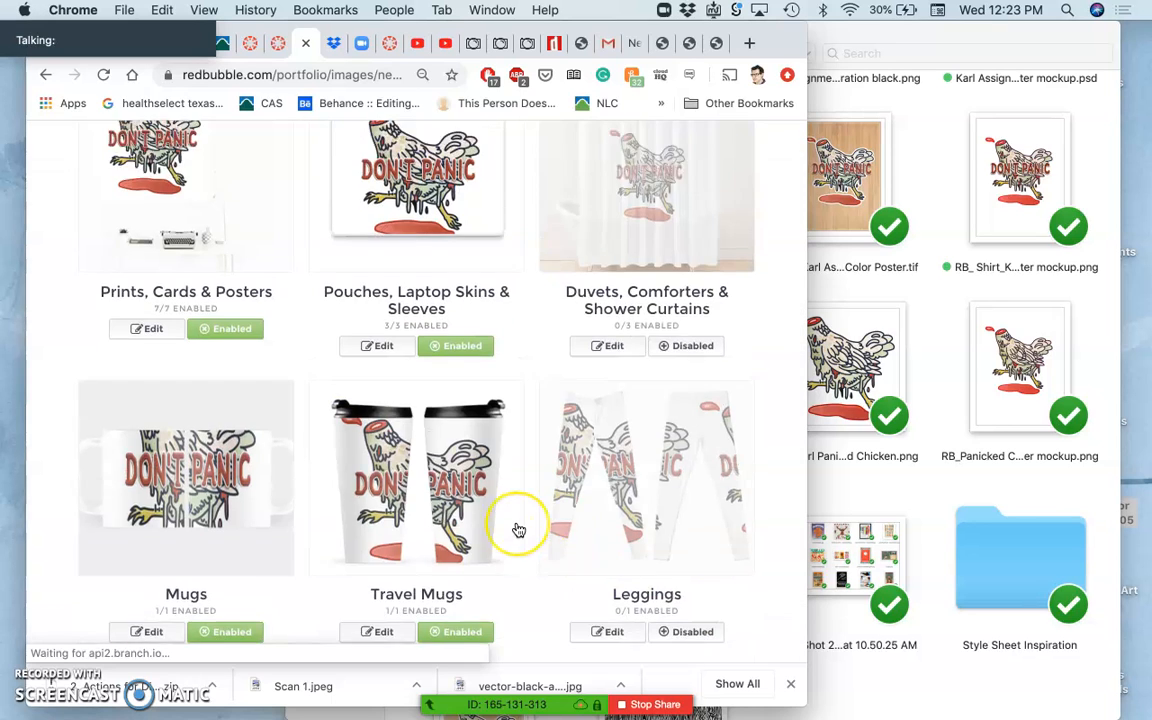
scroll(515, 528, up, 5)
scroll(518, 530, up, 2)
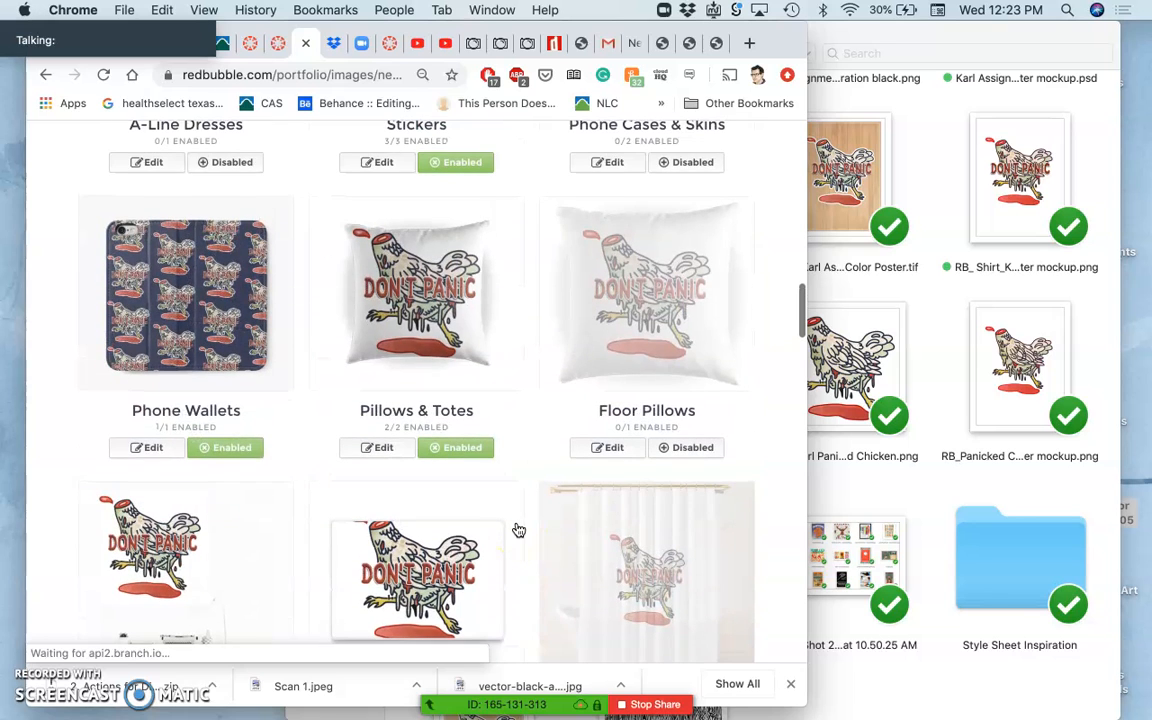
- Set the Phone Wallets design to no repeat at 42% size, apply the changes, and disable the product
click(160, 452)
scroll(496, 514, down, 3)
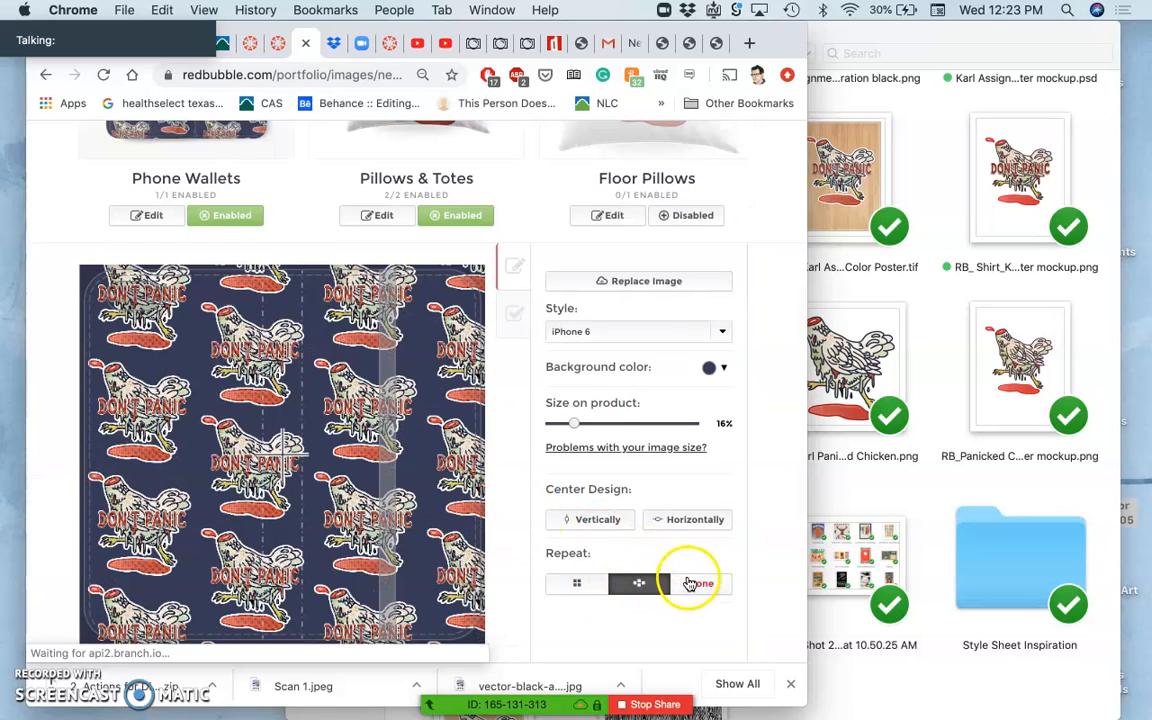
click(673, 424)
drag(673, 424, 611, 427)
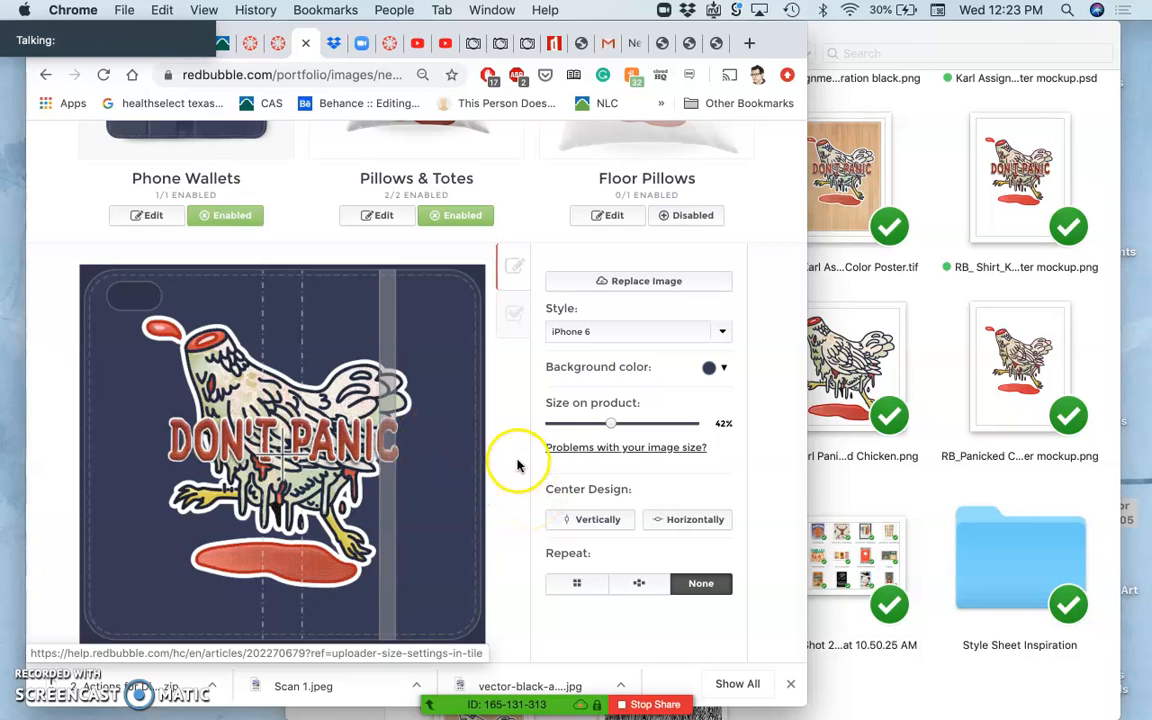
scroll(508, 463, down, 3)
click(594, 632)
scroll(469, 358, up, 6)
click(231, 385)
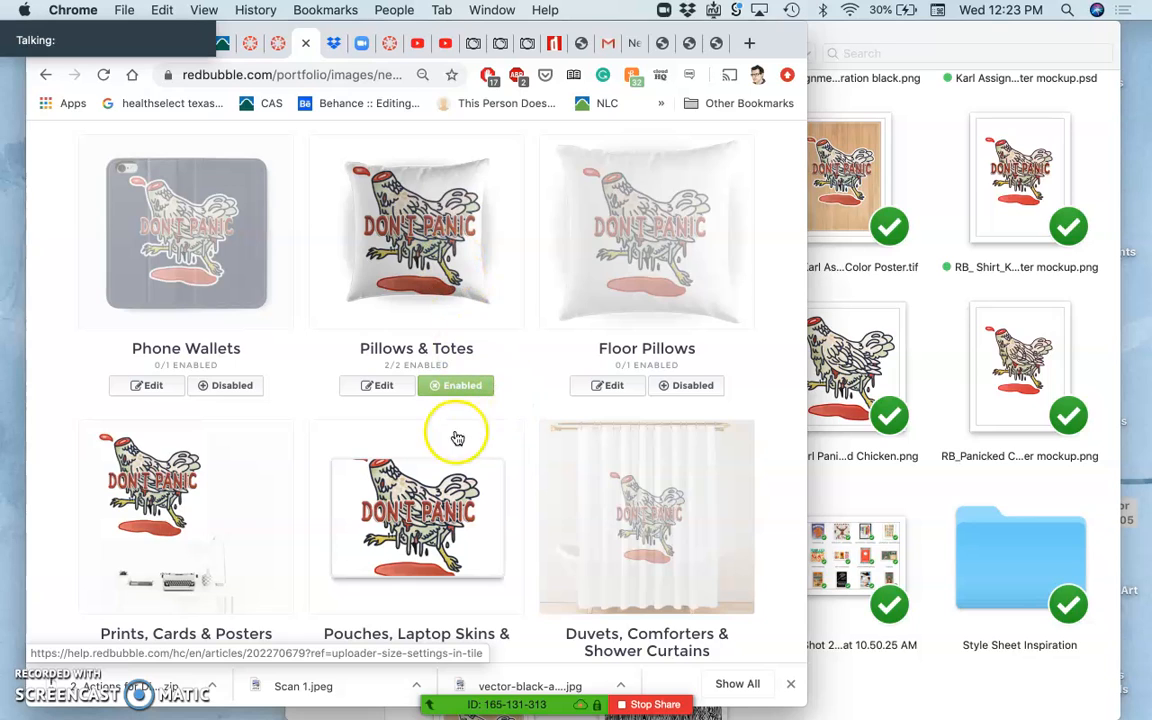
- Set the Pillows & Totes background color to #363a57
click(381, 386)
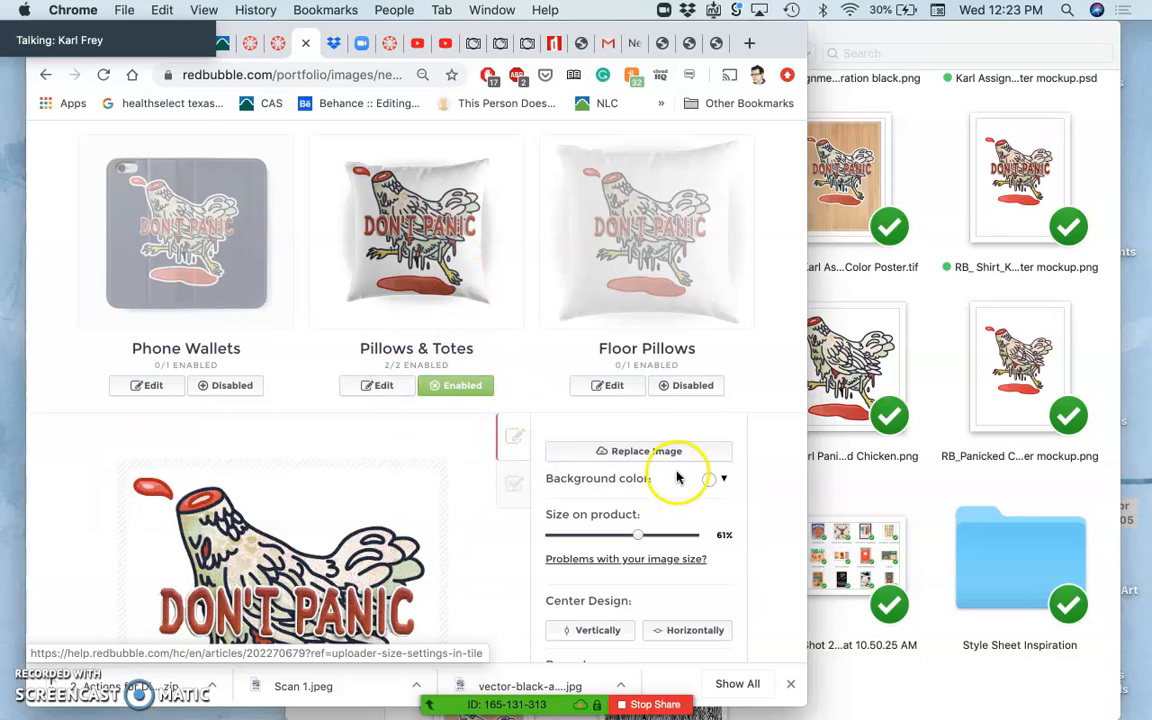
click(722, 480)
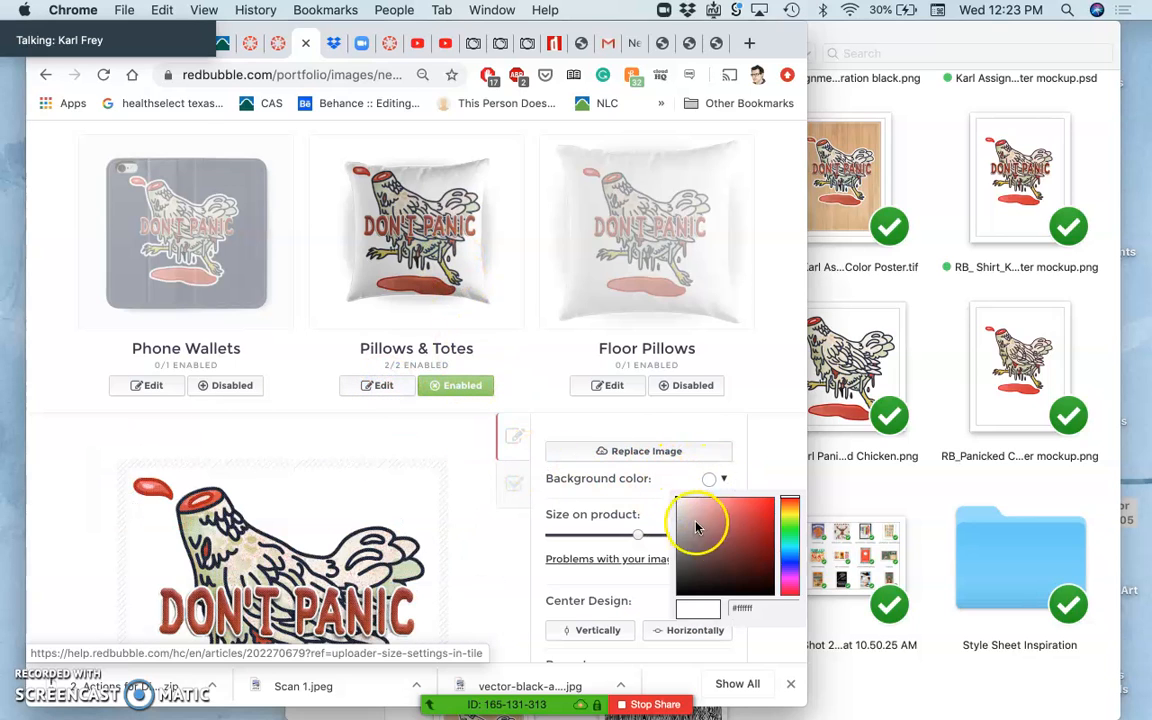
text(#363a57)
click(762, 640)
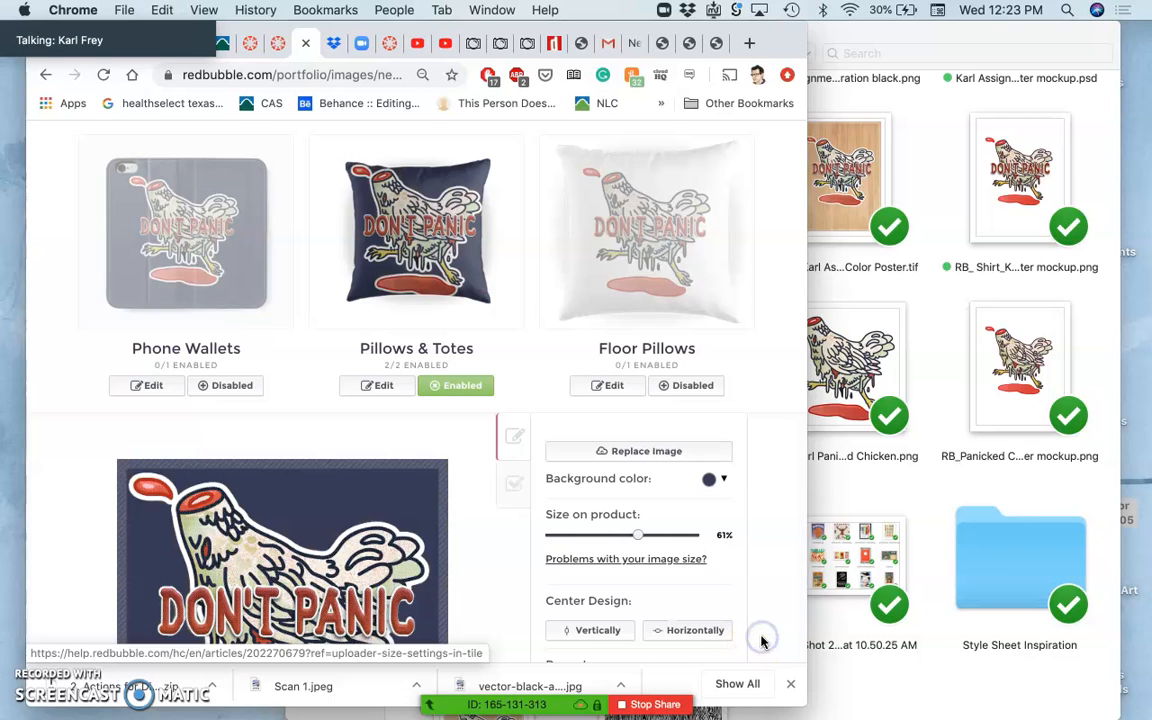
- Scale the chicken design on the Pillows & Totes product to 52% and center it horizontally
drag(636, 539, 625, 541)
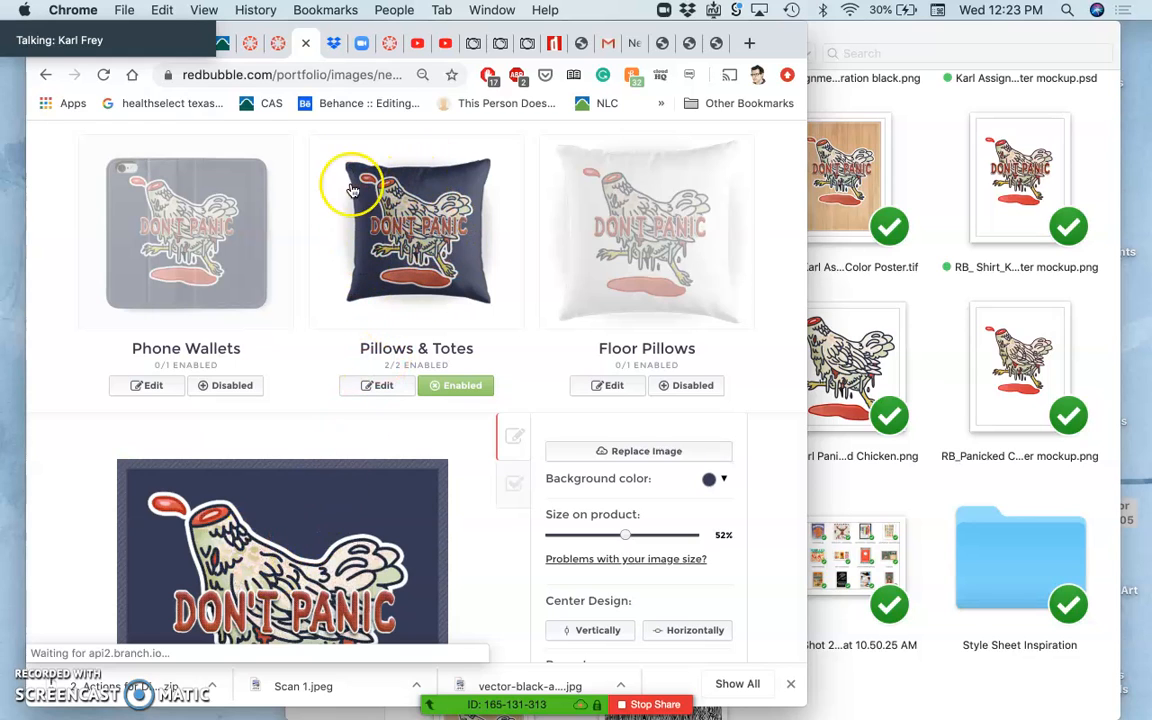
scroll(410, 482, down, 3)
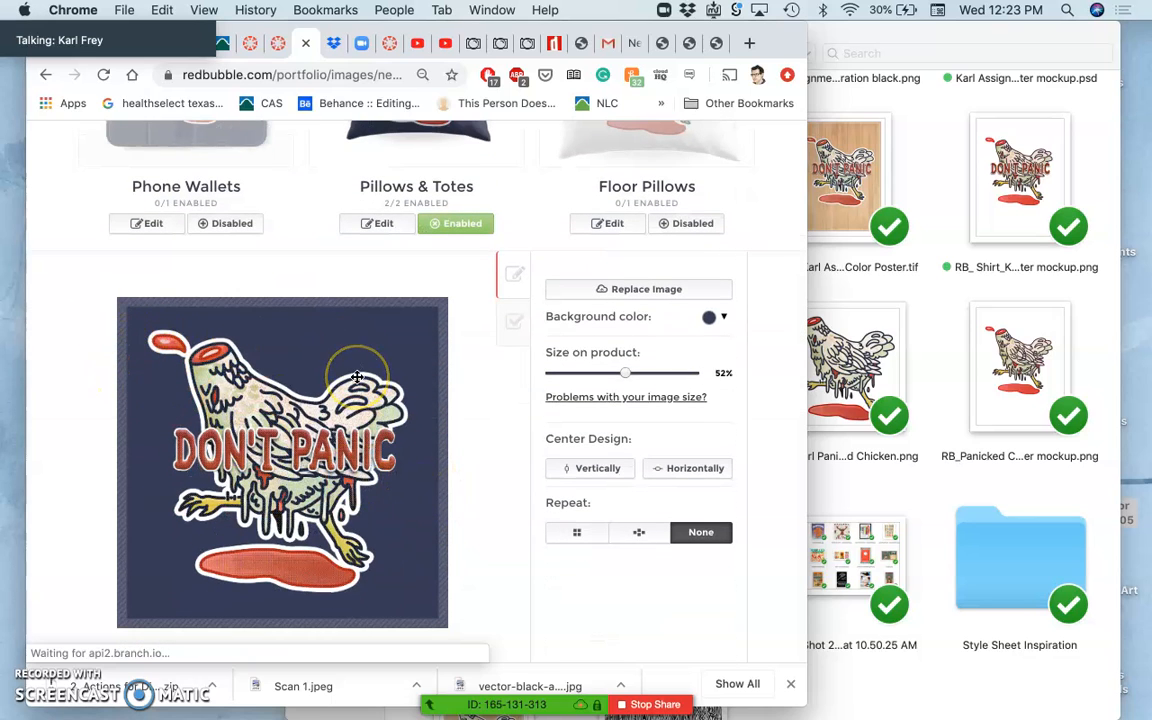
scroll(360, 380, down, 1)
click(674, 444)
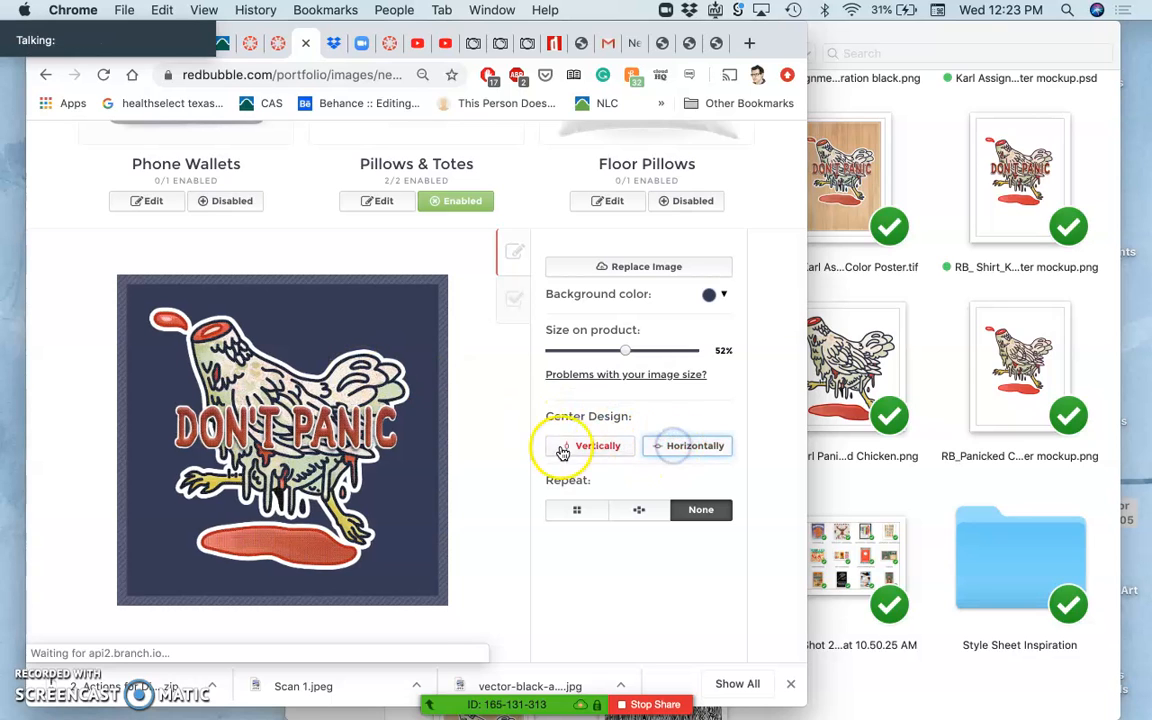
- Open the Floor Pillows product for editing and set its background color to #363a57
scroll(528, 412, up, 4)
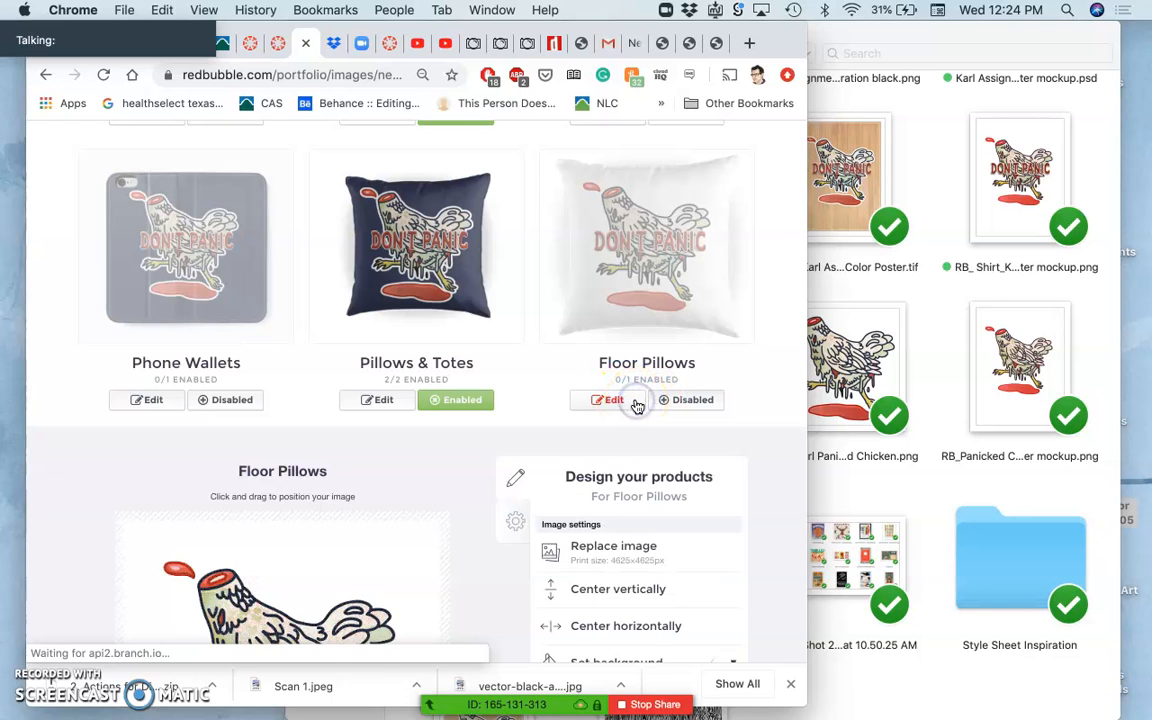
scroll(624, 435, down, 4)
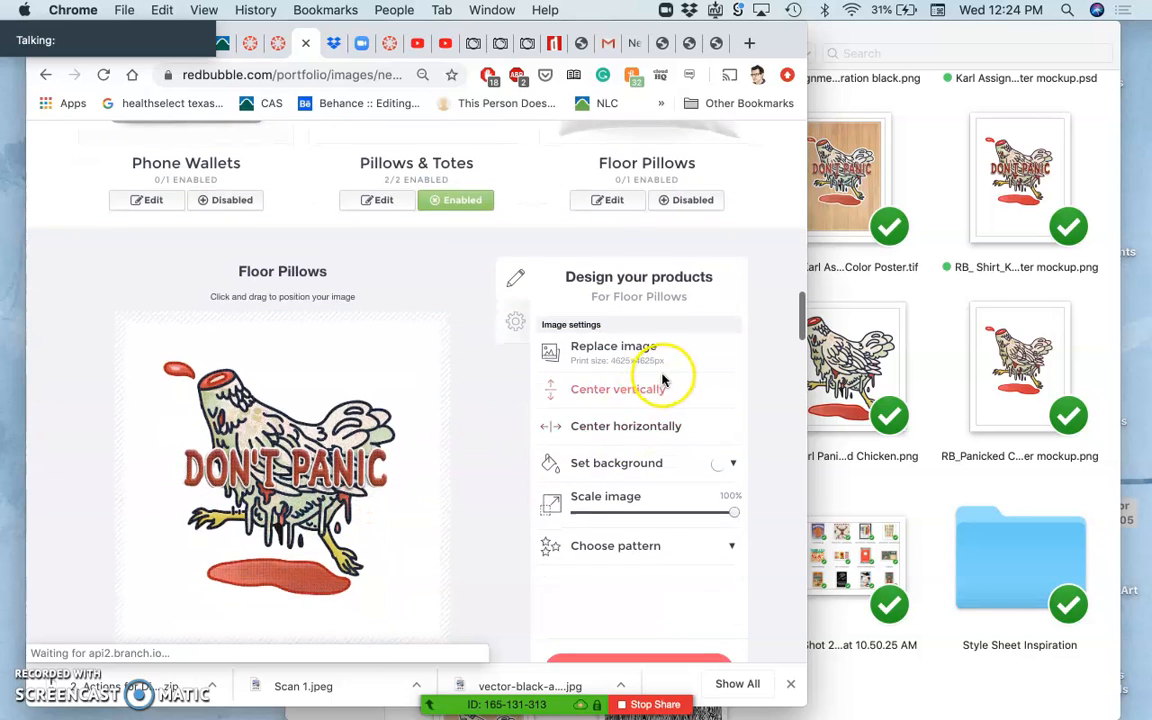
scroll(675, 472, down, 1)
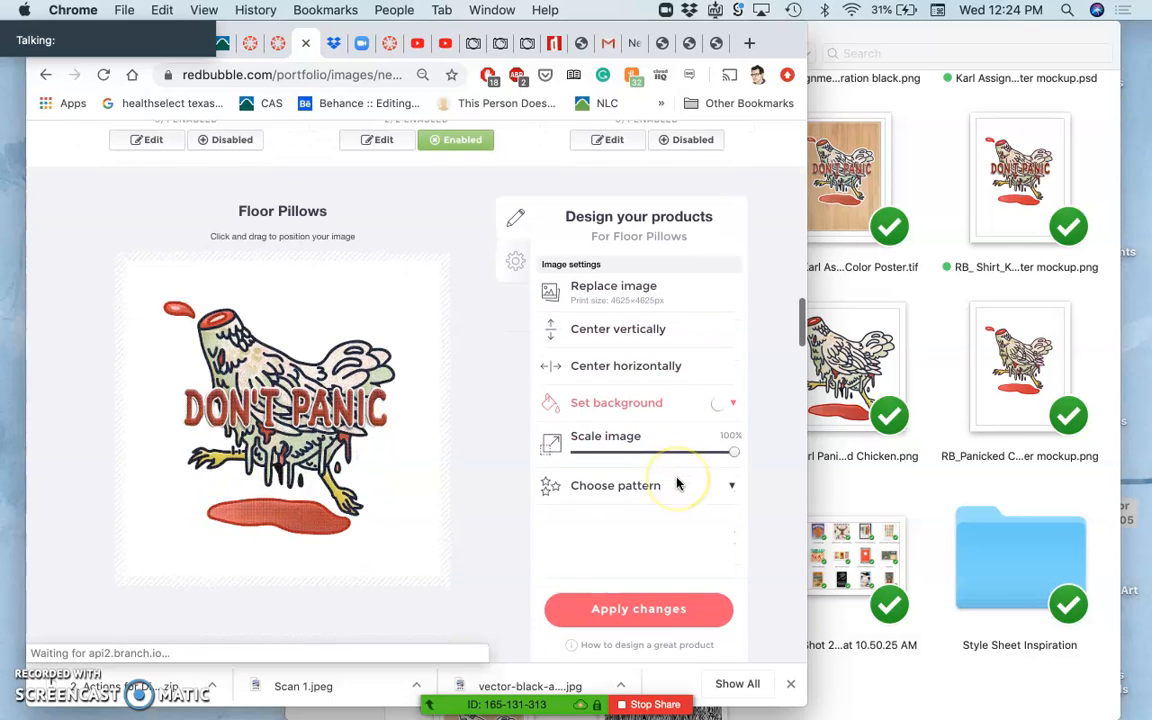
click(718, 403)
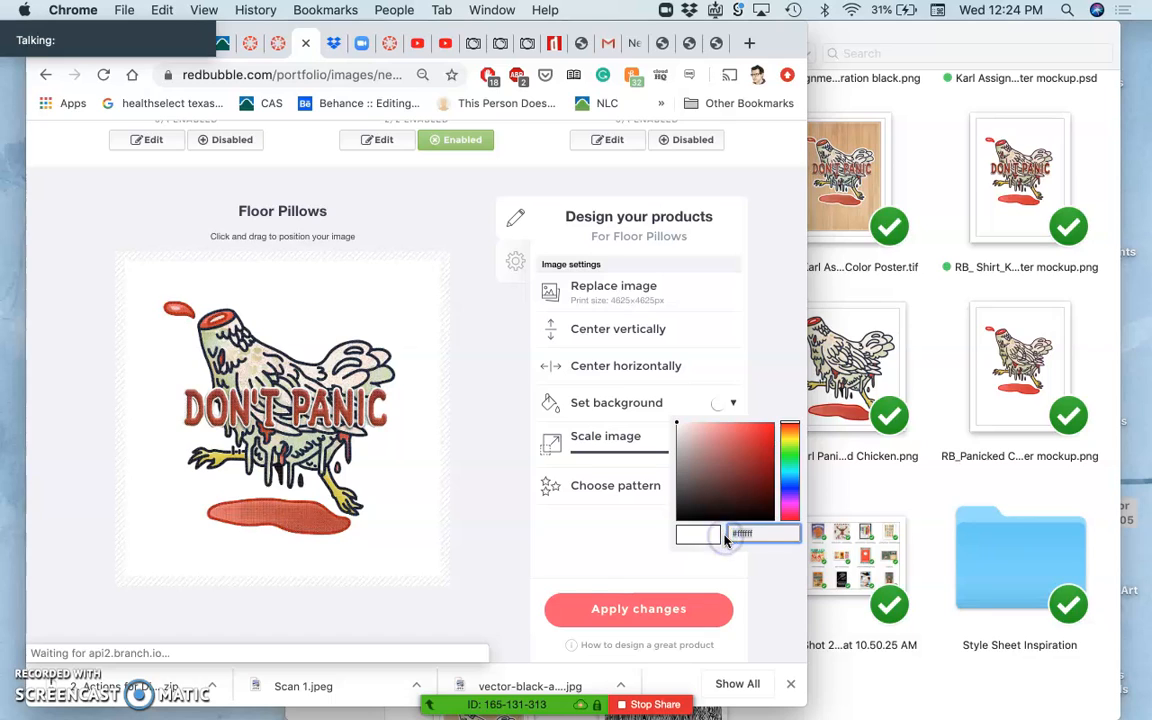
text(#363a57)
click(767, 573)
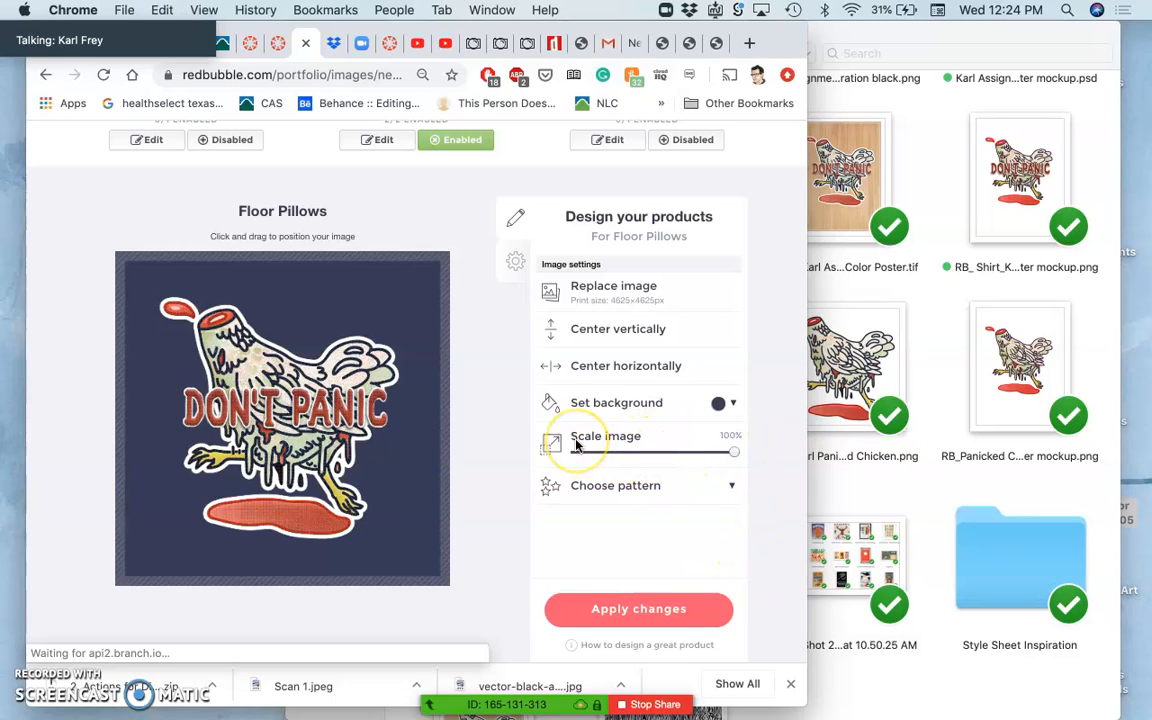
- Apply the background change to the Floor Pillows product and enable it for this work
scroll(577, 445, up, 5)
scroll(577, 445, down, 6)
click(571, 566)
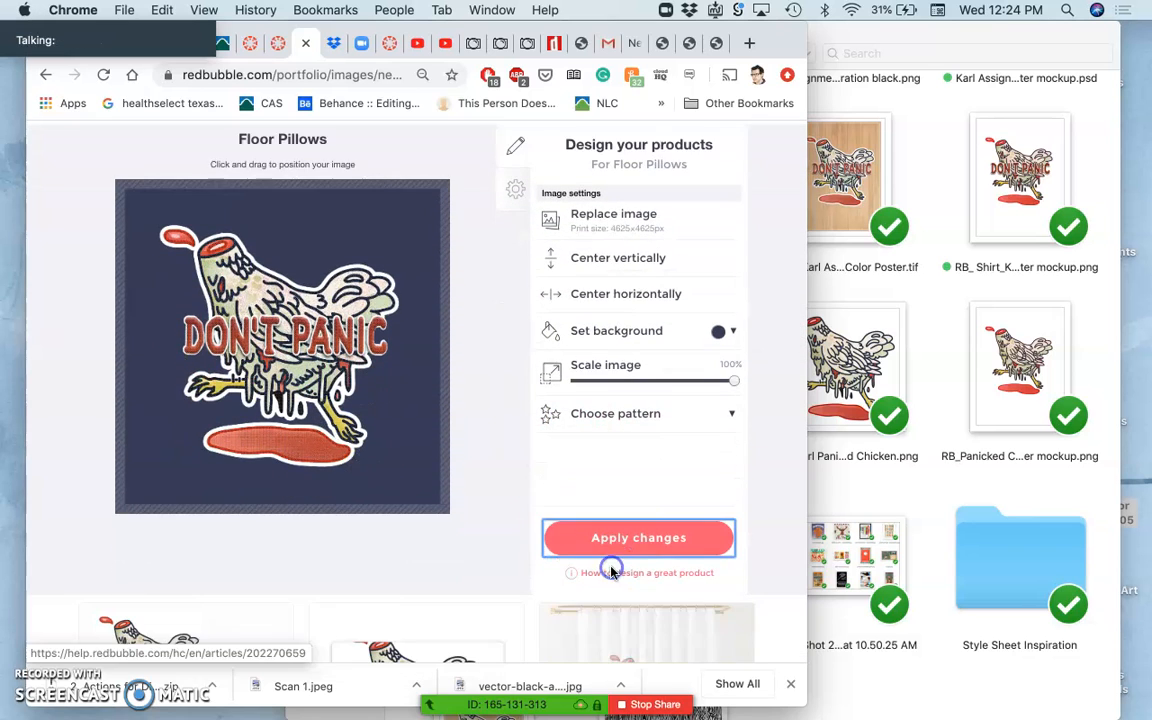
scroll(614, 448, up, 5)
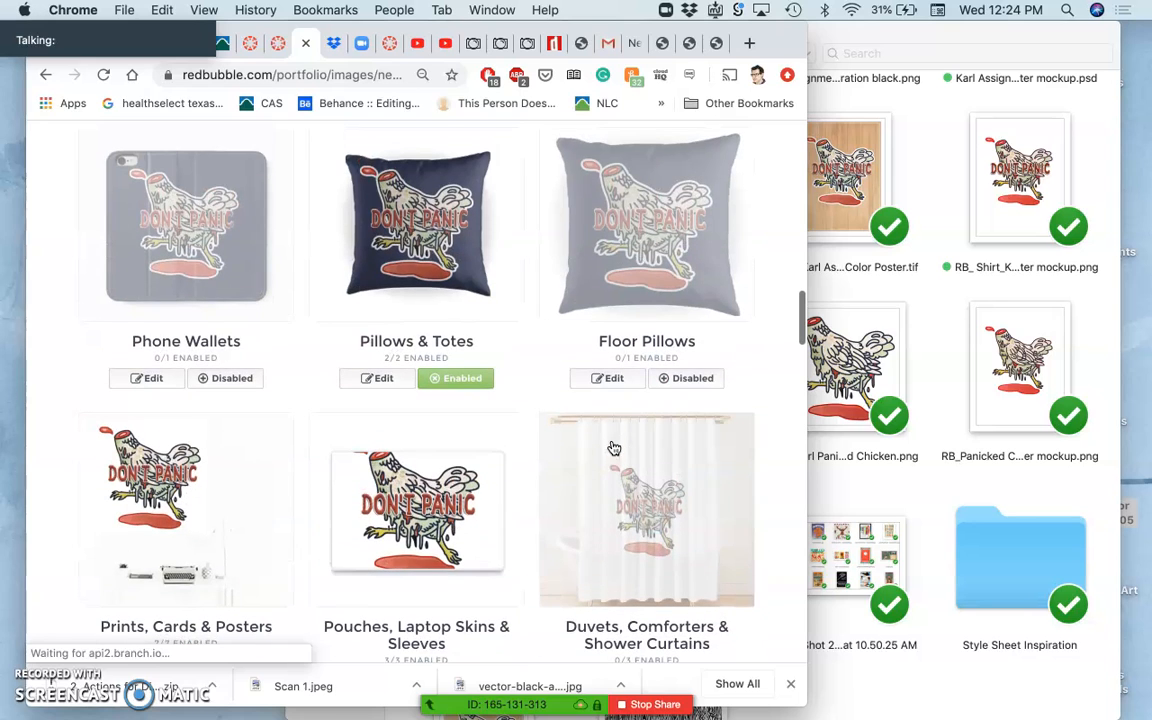
click(669, 378)
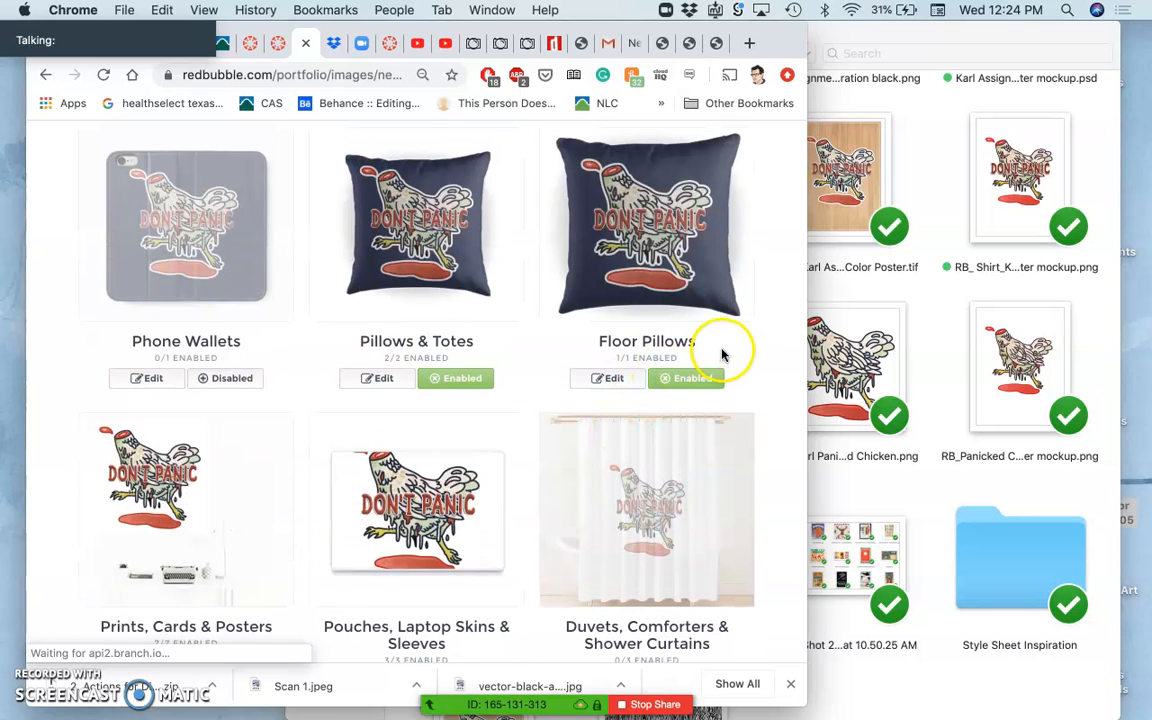